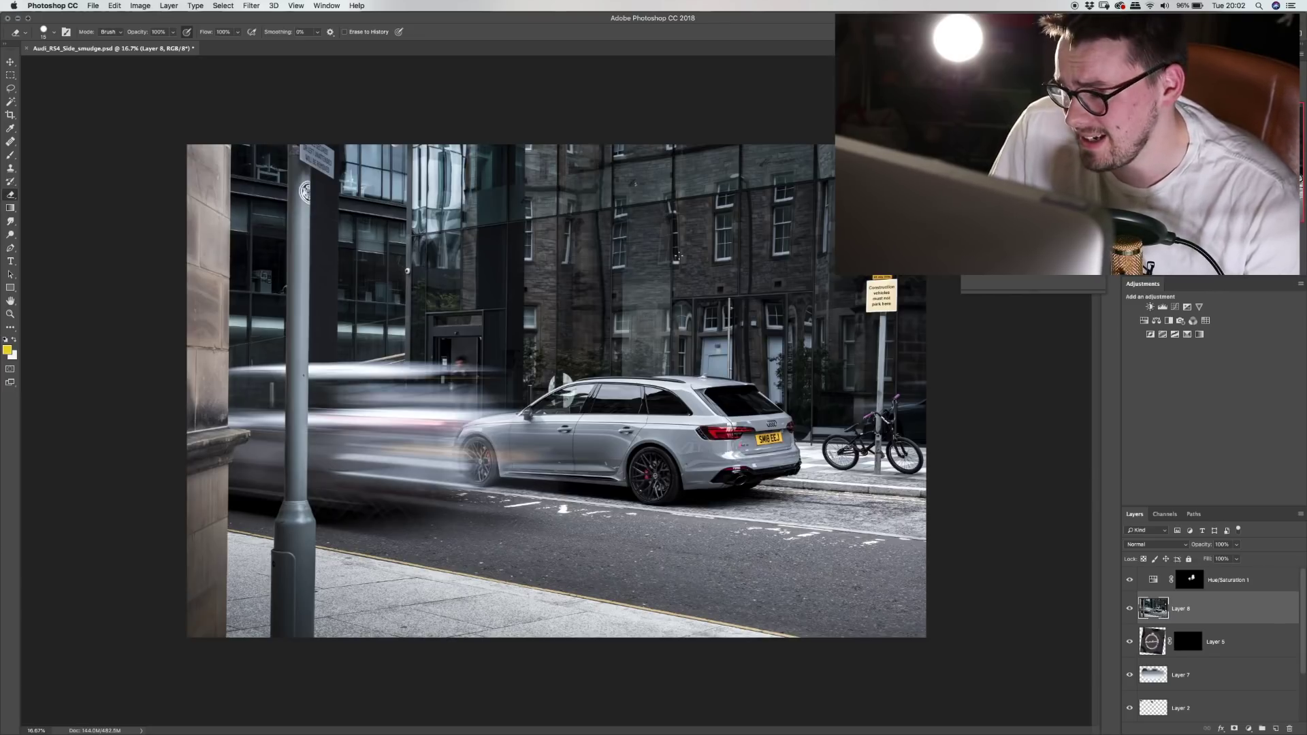
# Target Layer 5's mask with the Brush tool, set the brush size to 28 px and check the brush settings
pyautogui.click(11, 155)
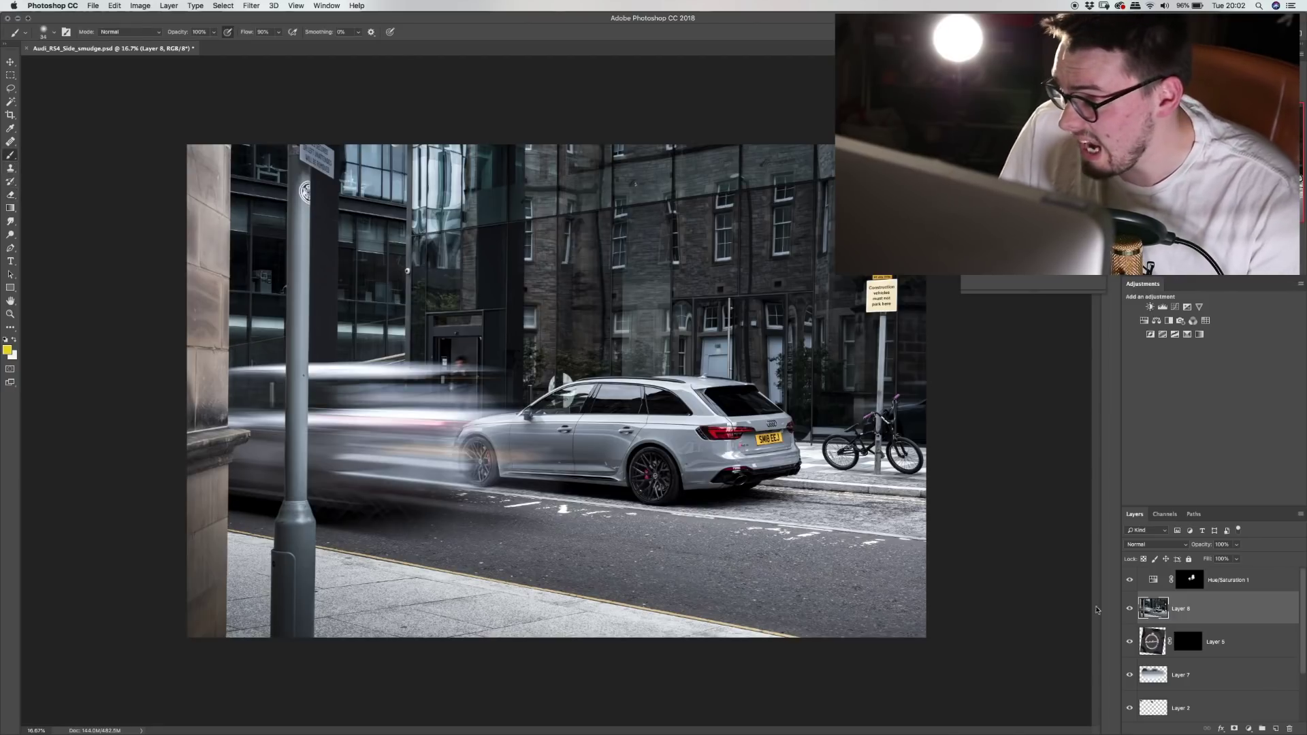
pyautogui.click(1191, 645)
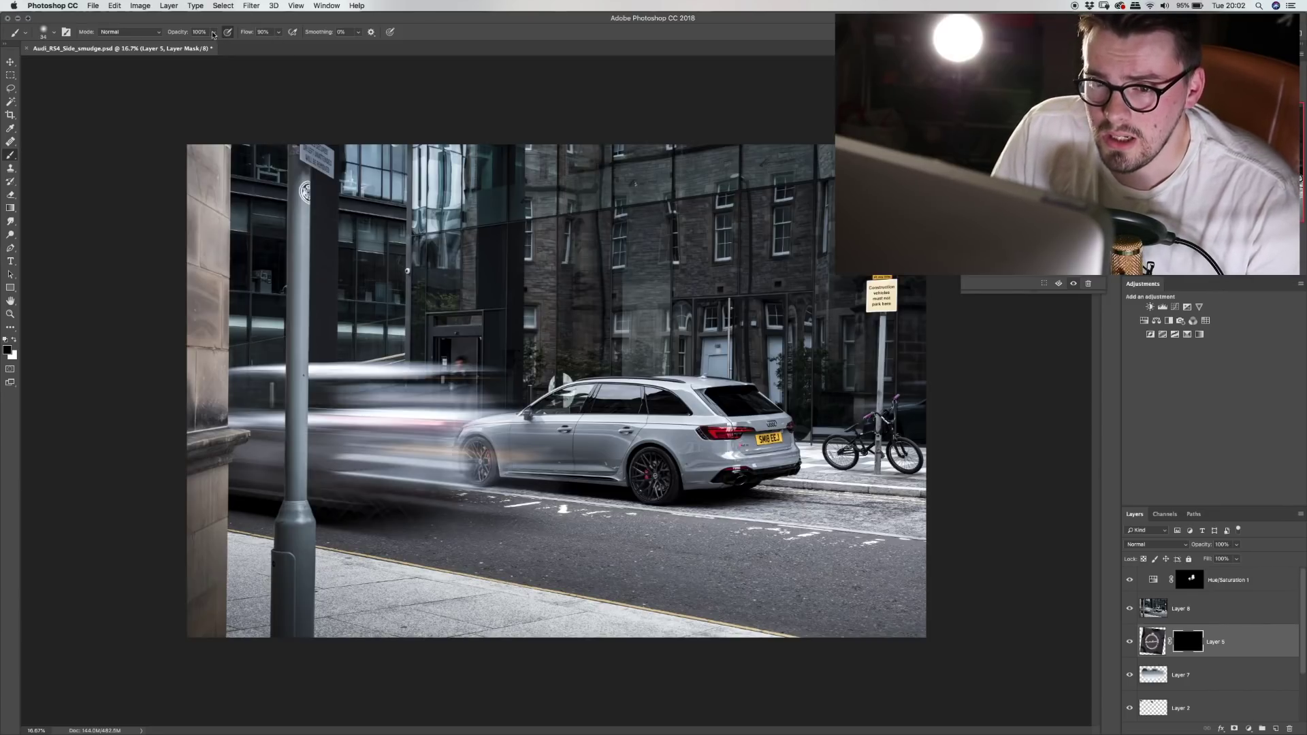
pyautogui.rightClick(551, 262)
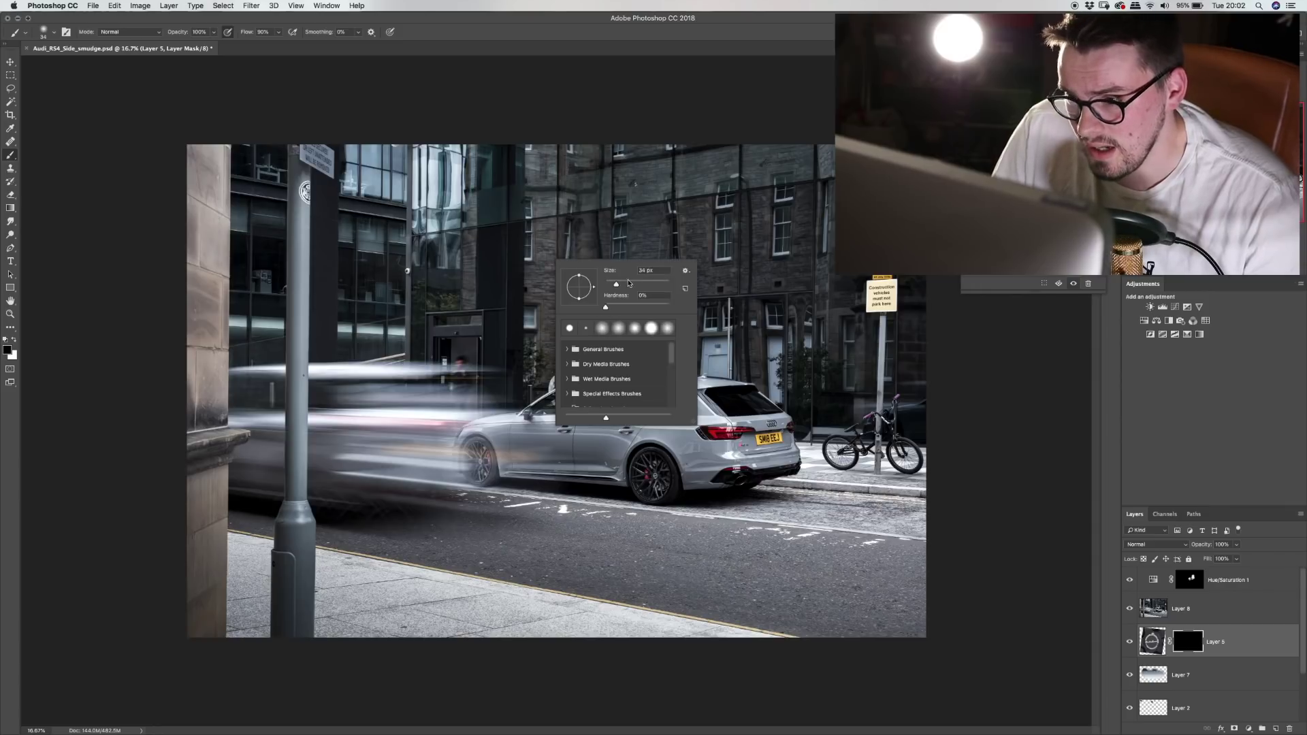
pyautogui.moveTo(615, 285)
pyautogui.mouseDown()
pyautogui.moveTo(630, 284)
pyautogui.moveTo(618, 286)
pyautogui.mouseUp()
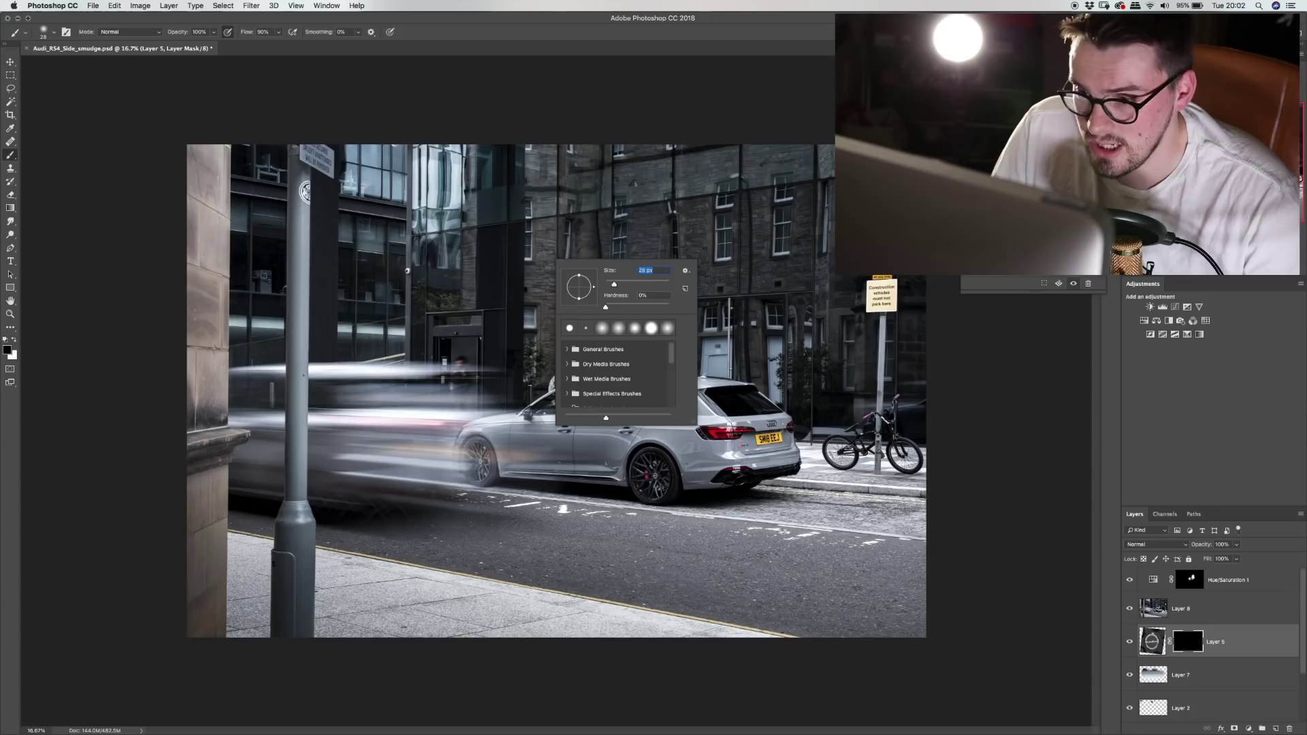
pyautogui.press('Return')
pyautogui.click(53, 34)
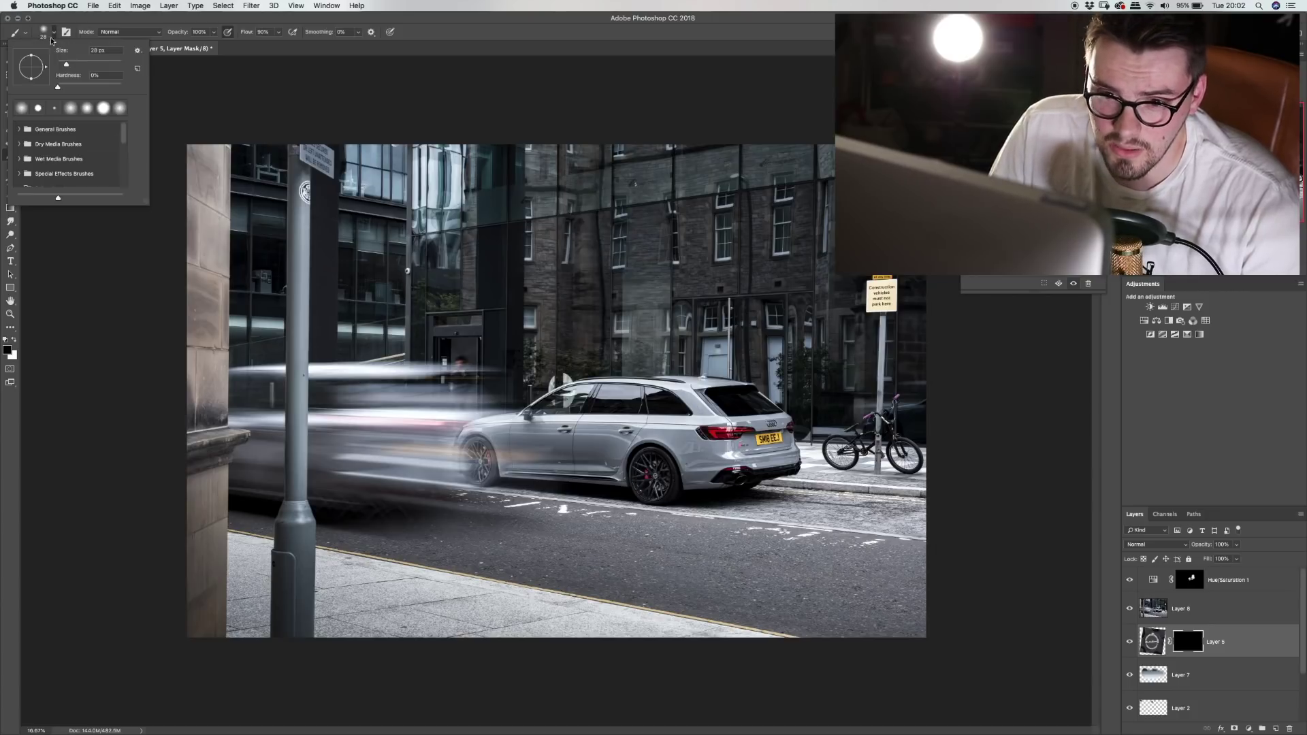
pyautogui.press('Return')
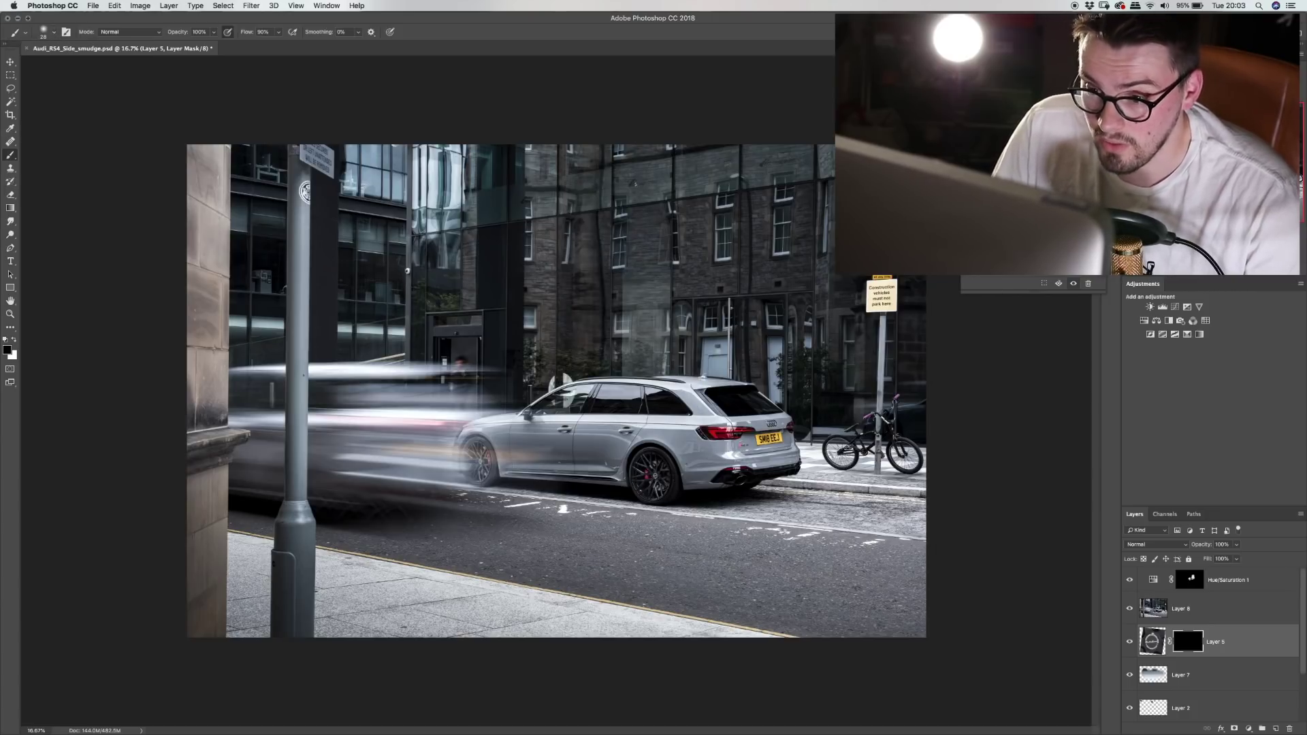
pyautogui.rightClick(594, 333)
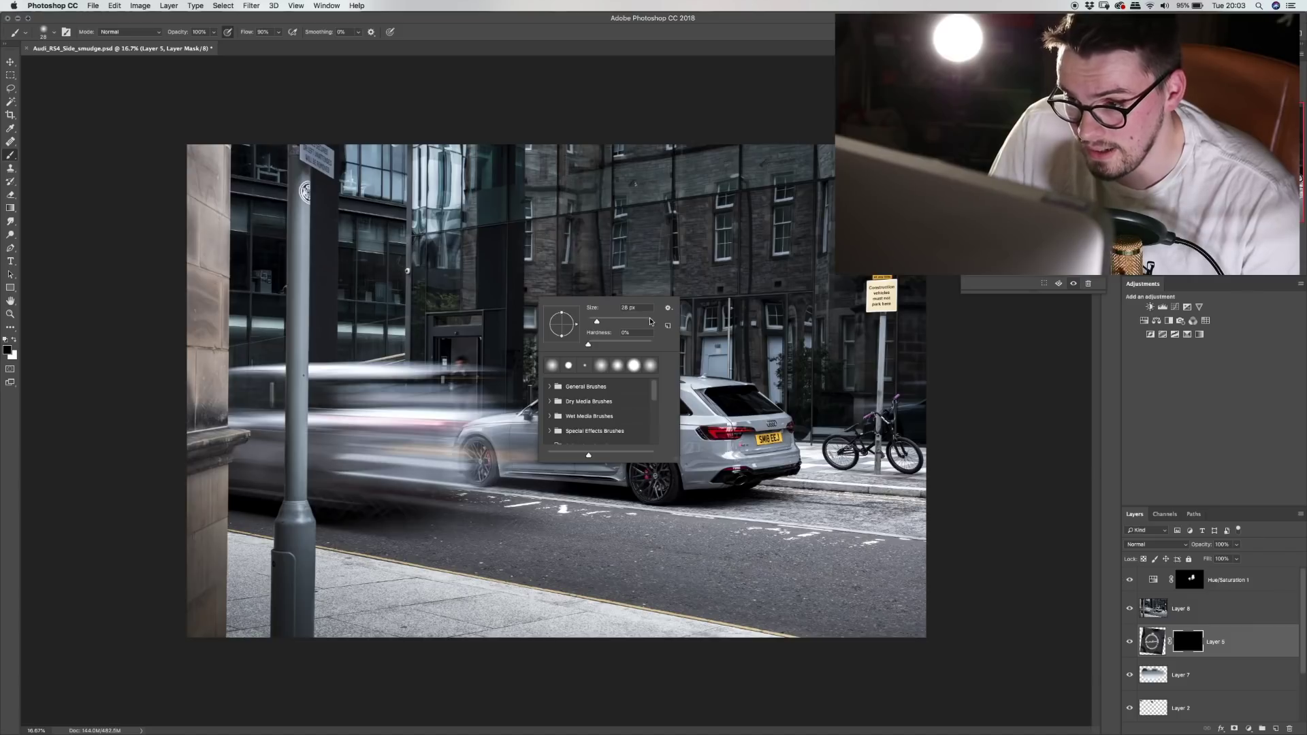
pyautogui.press('Return')
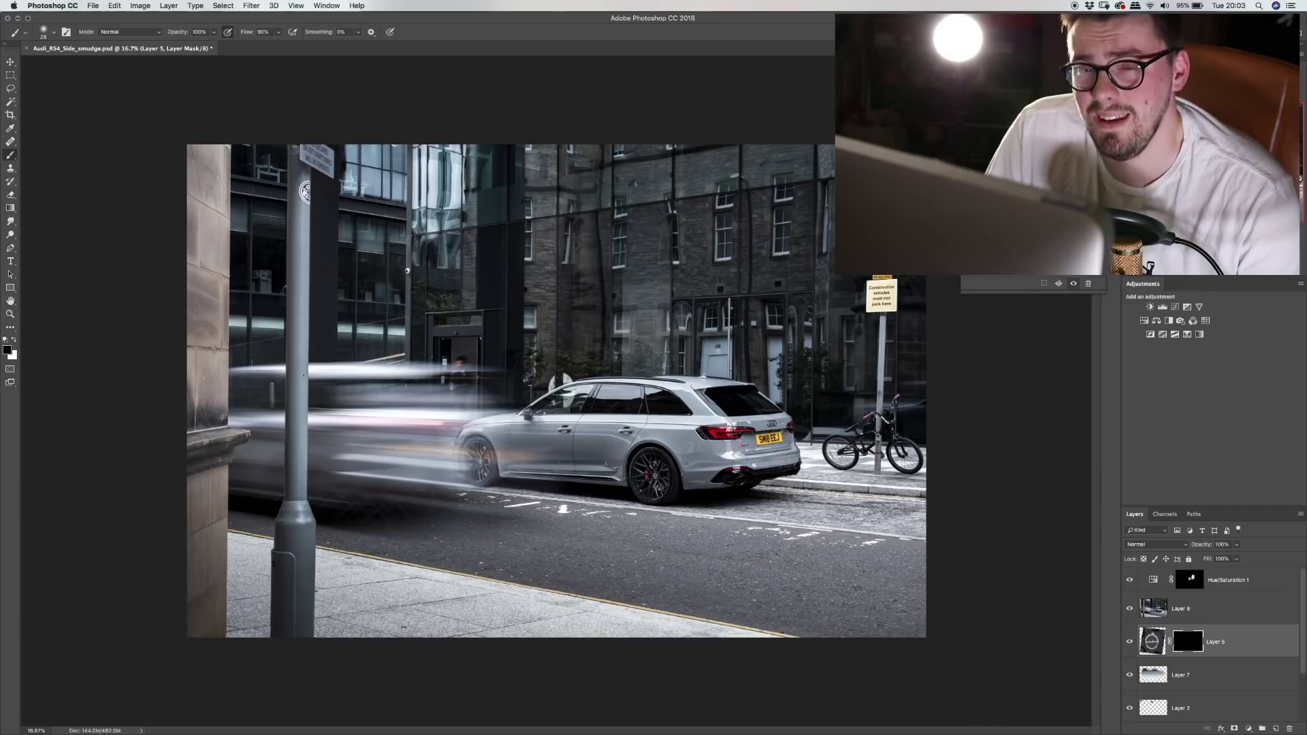
# Resize the brush interactively on the canvas, trying a diameter of about 4121 px and slight hardness changes
pyautogui.moveTo(528, 274); pyautogui.dragTo(705, 299)
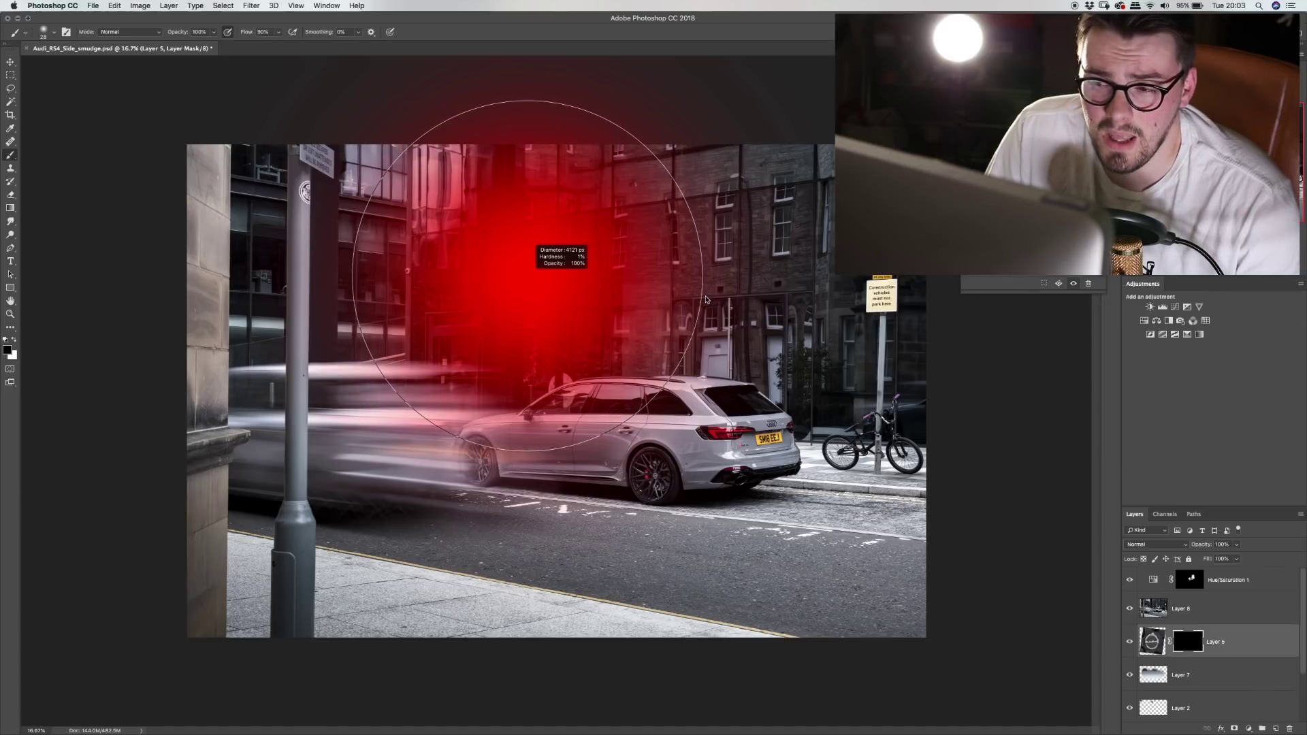
pyautogui.moveTo(669, 97)
pyautogui.mouseDown()
pyautogui.moveTo(671, 429)
pyautogui.moveTo(637, 201)
pyautogui.mouseUp()
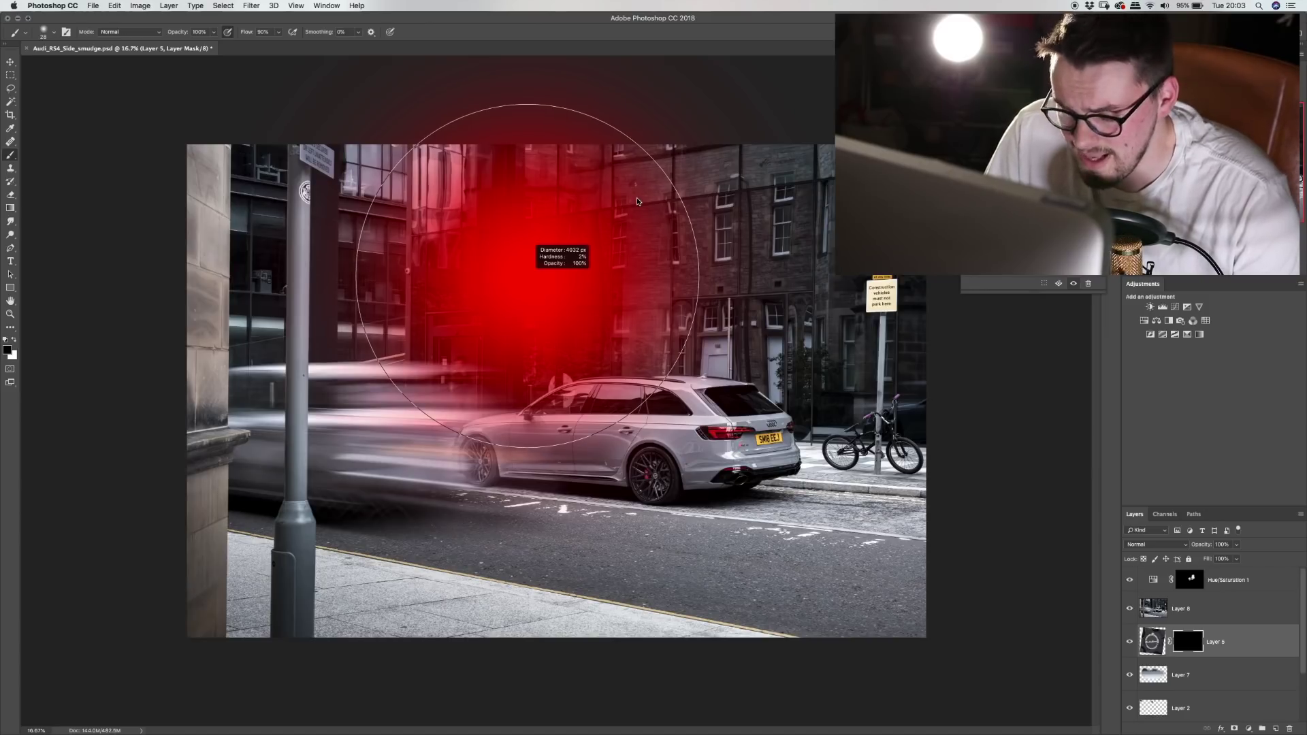
pyautogui.moveTo(637, 202)
pyautogui.mouseDown()
pyautogui.moveTo(637, 307)
pyautogui.moveTo(622, 71)
pyautogui.moveTo(646, 223)
pyautogui.moveTo(751, 221)
pyautogui.moveTo(695, 236)
pyautogui.mouseUp()
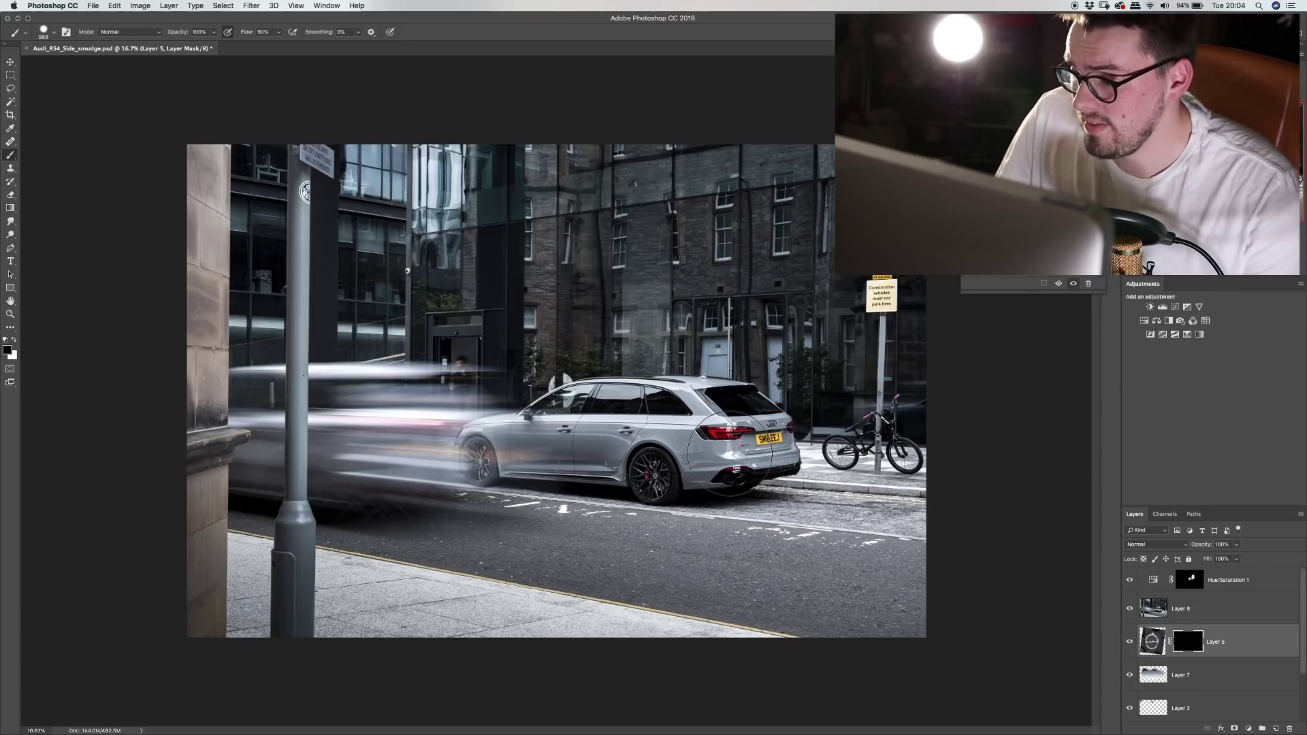
# On a new layer above Hue/Saturation 1, paint a Quick Mask over the whole car, convert it to a selection and deselect
pyautogui.click(1245, 584)
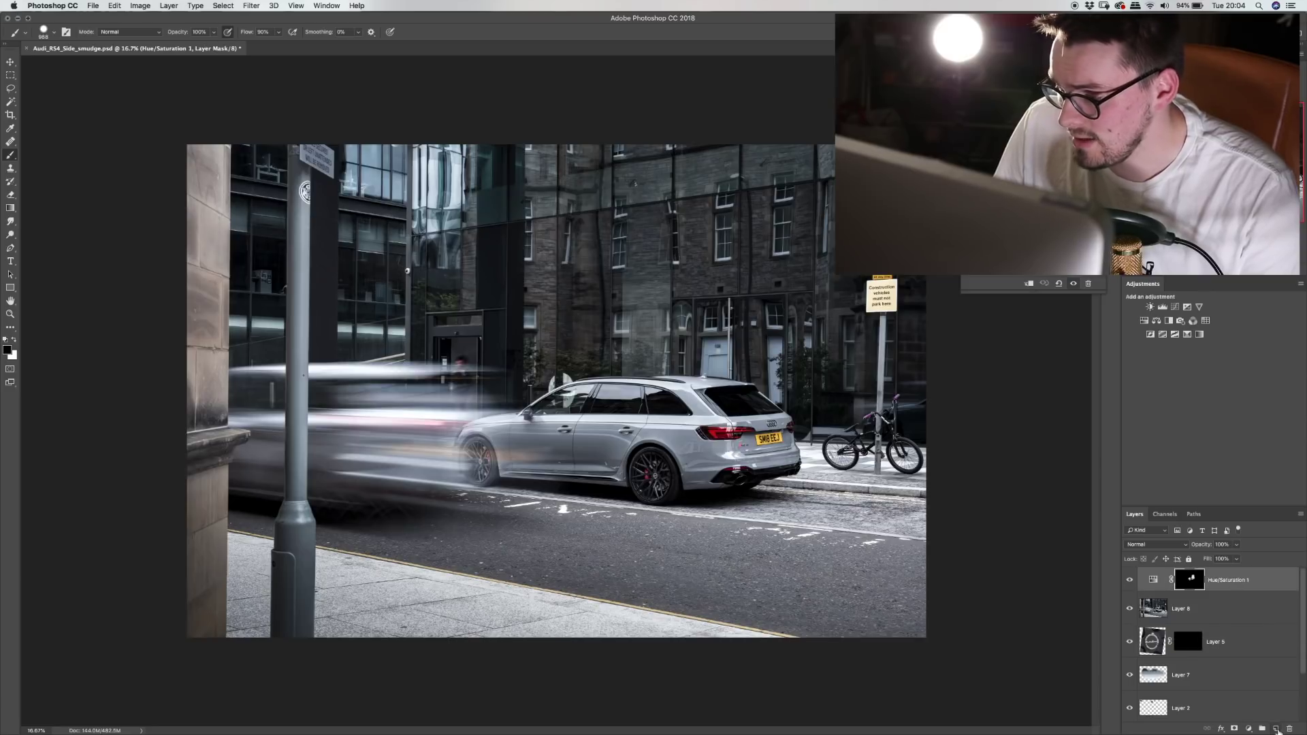
pyautogui.click(1276, 729)
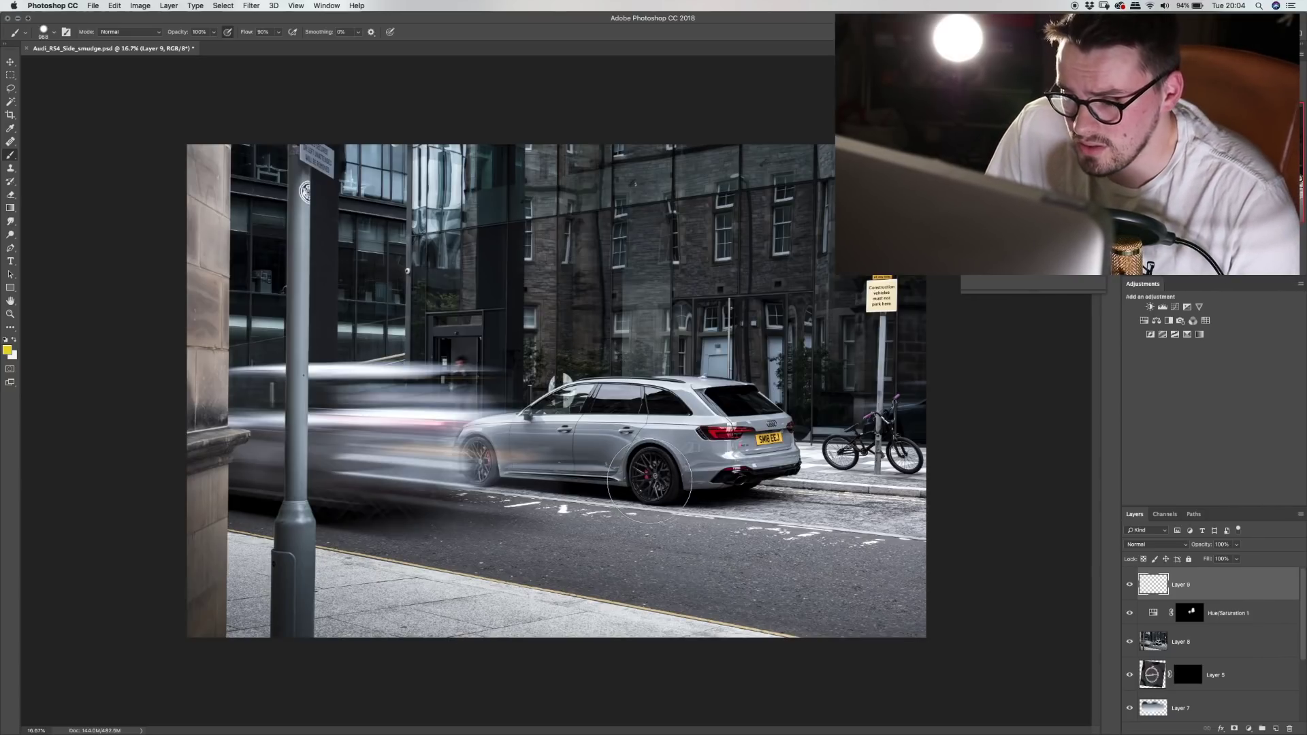
pyautogui.press('q')
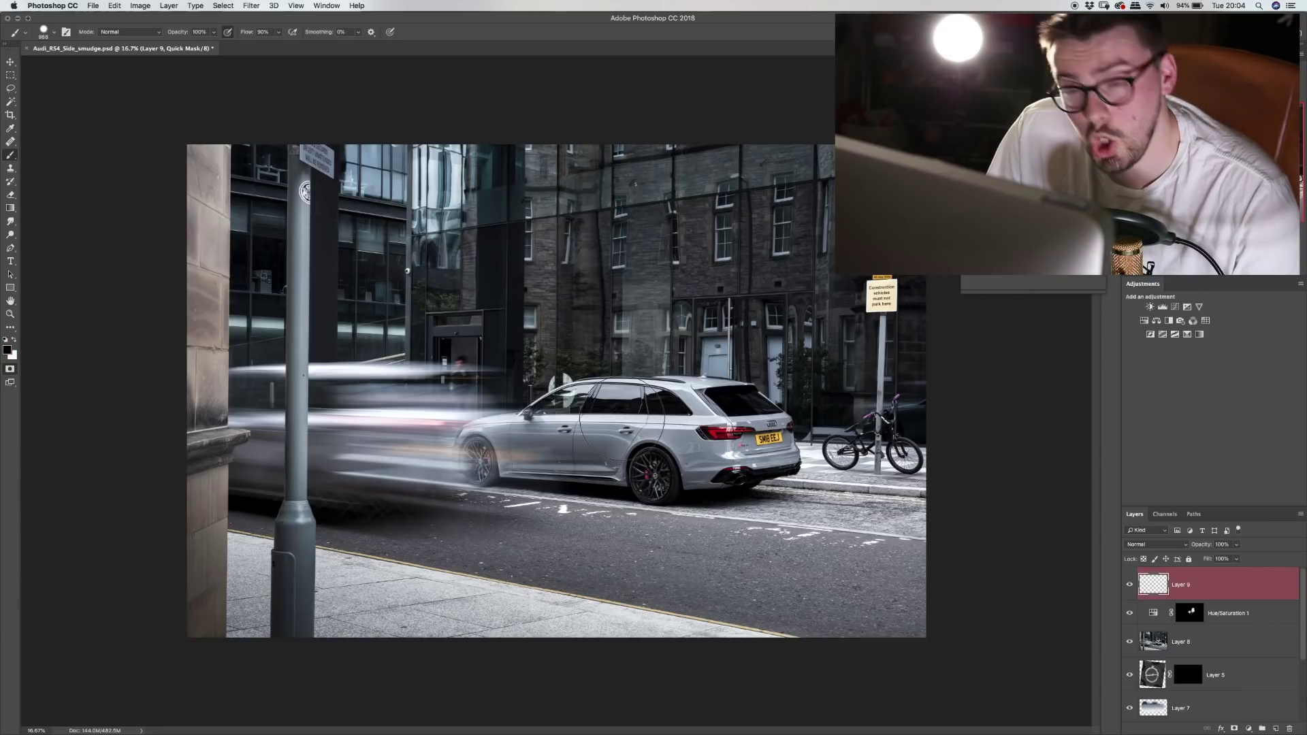
pyautogui.moveTo(631, 395)
pyautogui.mouseDown()
pyautogui.moveTo(626, 262)
pyautogui.moveTo(643, 448)
pyautogui.moveTo(634, 396)
pyautogui.moveTo(625, 403)
pyautogui.mouseUp()
pyautogui.moveTo(525, 442)
pyautogui.mouseDown()
pyautogui.moveTo(567, 421)
pyautogui.moveTo(532, 447)
pyautogui.moveTo(618, 432)
pyautogui.moveTo(575, 459)
pyautogui.moveTo(512, 459)
pyautogui.moveTo(532, 450)
pyautogui.moveTo(484, 446)
pyautogui.moveTo(478, 433)
pyautogui.moveTo(457, 456)
pyautogui.moveTo(495, 424)
pyautogui.moveTo(466, 474)
pyautogui.mouseUp()
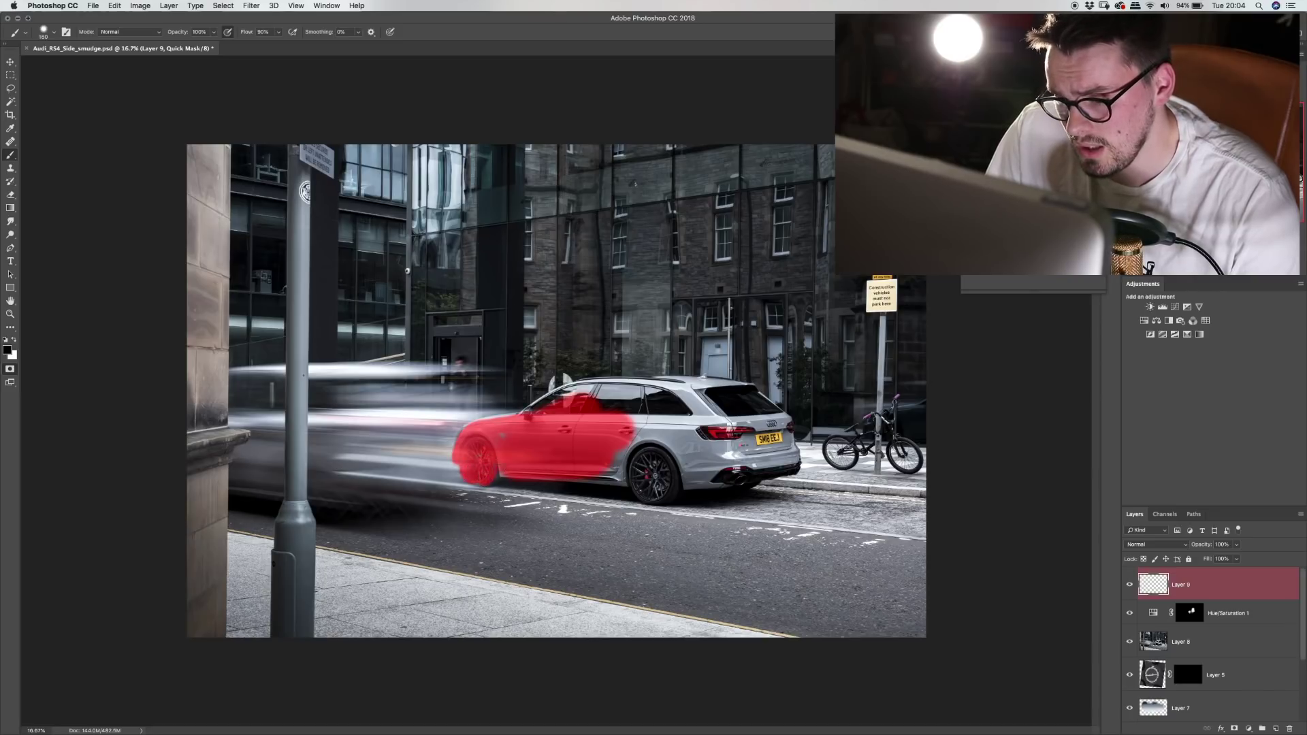
pyautogui.moveTo(626, 479)
pyautogui.mouseDown()
pyautogui.moveTo(652, 499)
pyautogui.moveTo(675, 454)
pyautogui.moveTo(681, 485)
pyautogui.moveTo(701, 489)
pyautogui.moveTo(791, 467)
pyautogui.moveTo(740, 492)
pyautogui.moveTo(793, 465)
pyautogui.moveTo(788, 415)
pyautogui.moveTo(738, 384)
pyautogui.moveTo(650, 393)
pyautogui.moveTo(627, 381)
pyautogui.moveTo(584, 383)
pyautogui.moveTo(516, 421)
pyautogui.moveTo(673, 422)
pyautogui.moveTo(683, 443)
pyautogui.moveTo(701, 401)
pyautogui.moveTo(752, 406)
pyautogui.moveTo(756, 428)
pyautogui.moveTo(722, 455)
pyautogui.moveTo(744, 449)
pyautogui.moveTo(667, 485)
pyautogui.mouseUp()
pyautogui.moveTo(746, 461)
pyautogui.mouseDown()
pyautogui.moveTo(773, 457)
pyautogui.moveTo(735, 398)
pyautogui.moveTo(781, 421)
pyautogui.moveTo(728, 464)
pyautogui.moveTo(785, 463)
pyautogui.mouseUp()
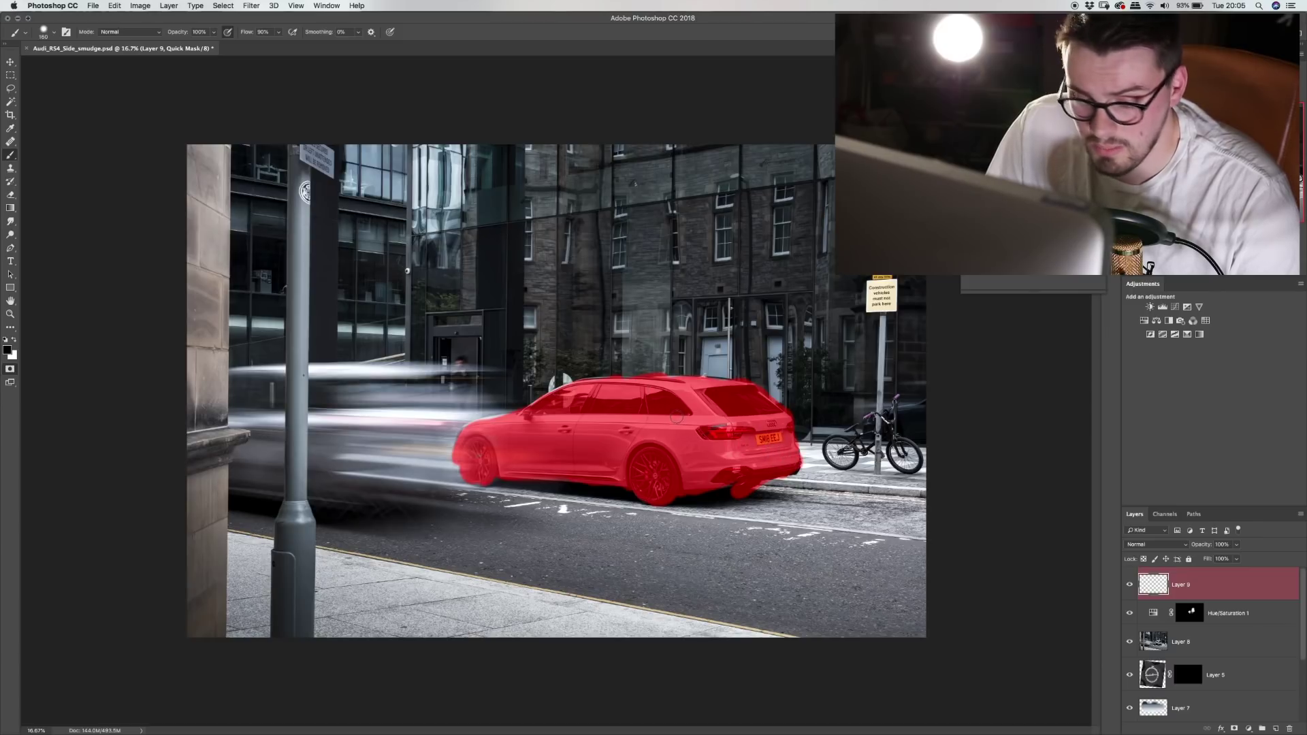
pyautogui.press('q')
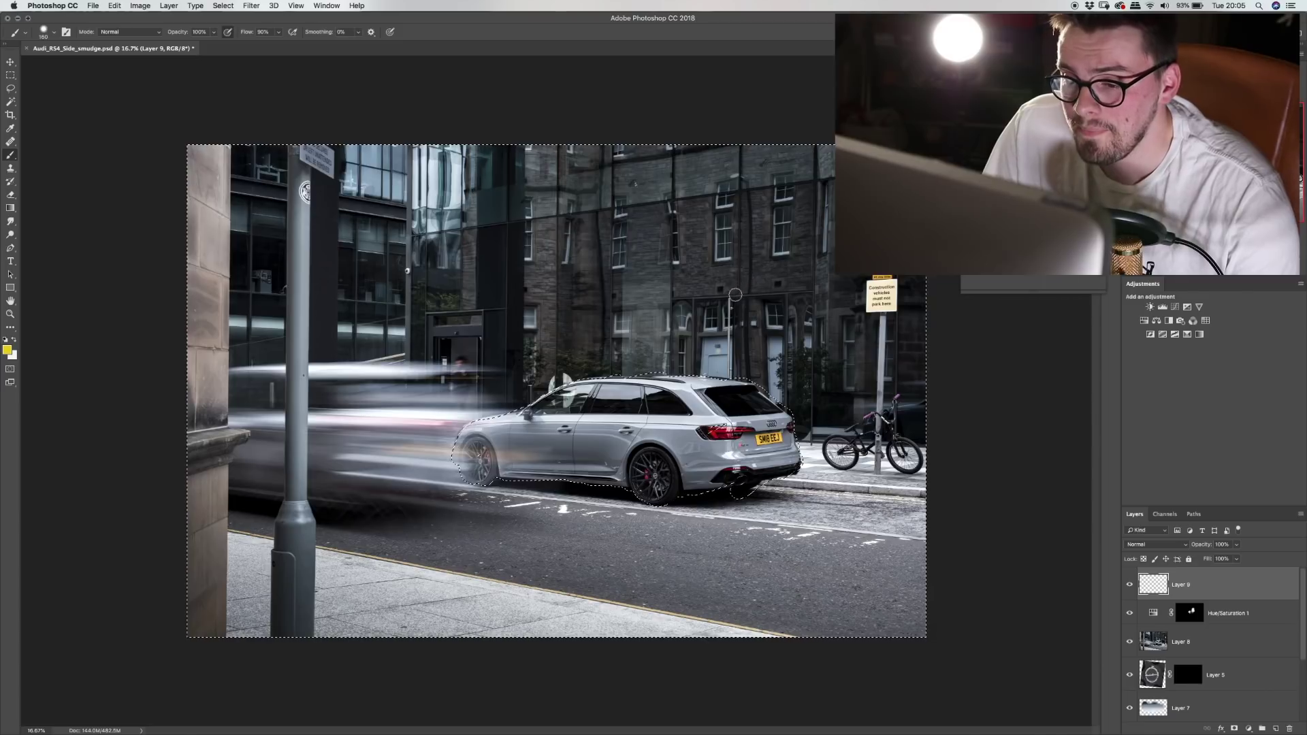
pyautogui.press('super+d')
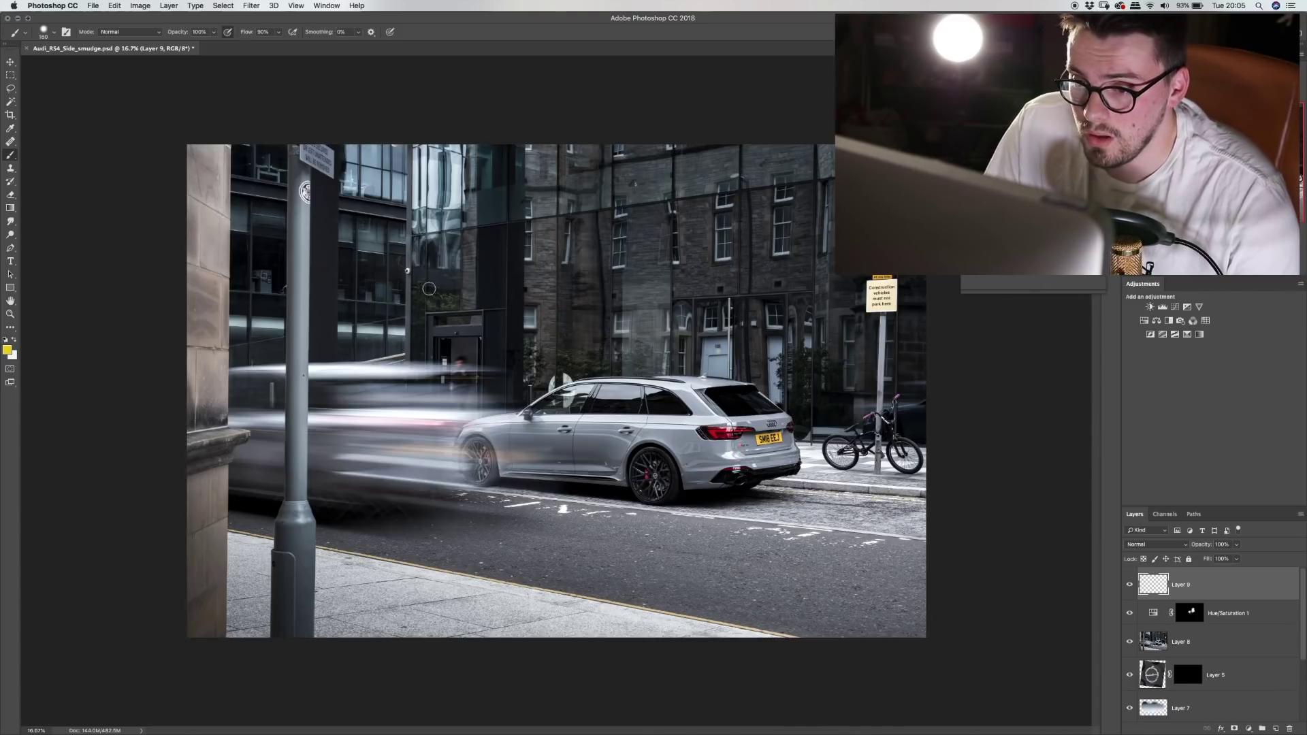
# Reset the colours to default and brush a rectangular Quick Mask outline with a diagonal line across the car and building
pyautogui.click(431, 229)
pyautogui.press('super+z')
pyautogui.press('d')
pyautogui.press('q')
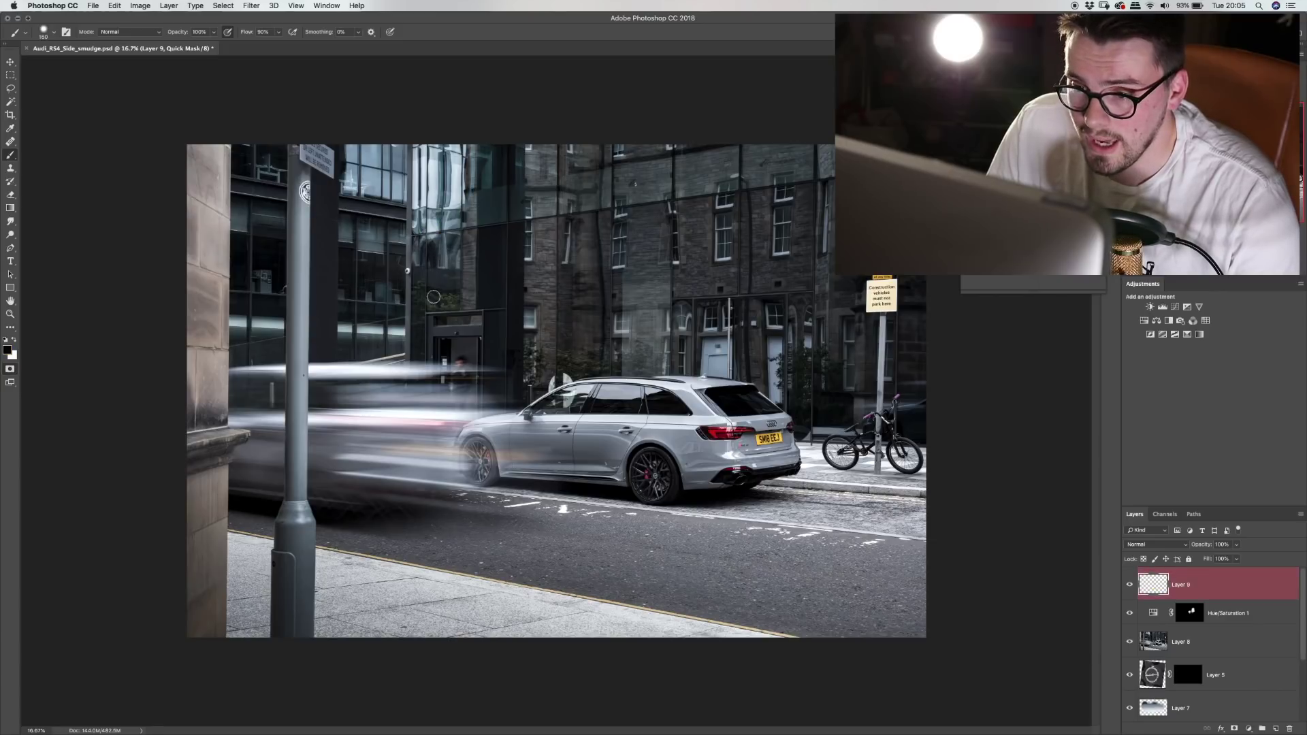
pyautogui.moveTo(426, 239); pyautogui.dragTo(427, 467)
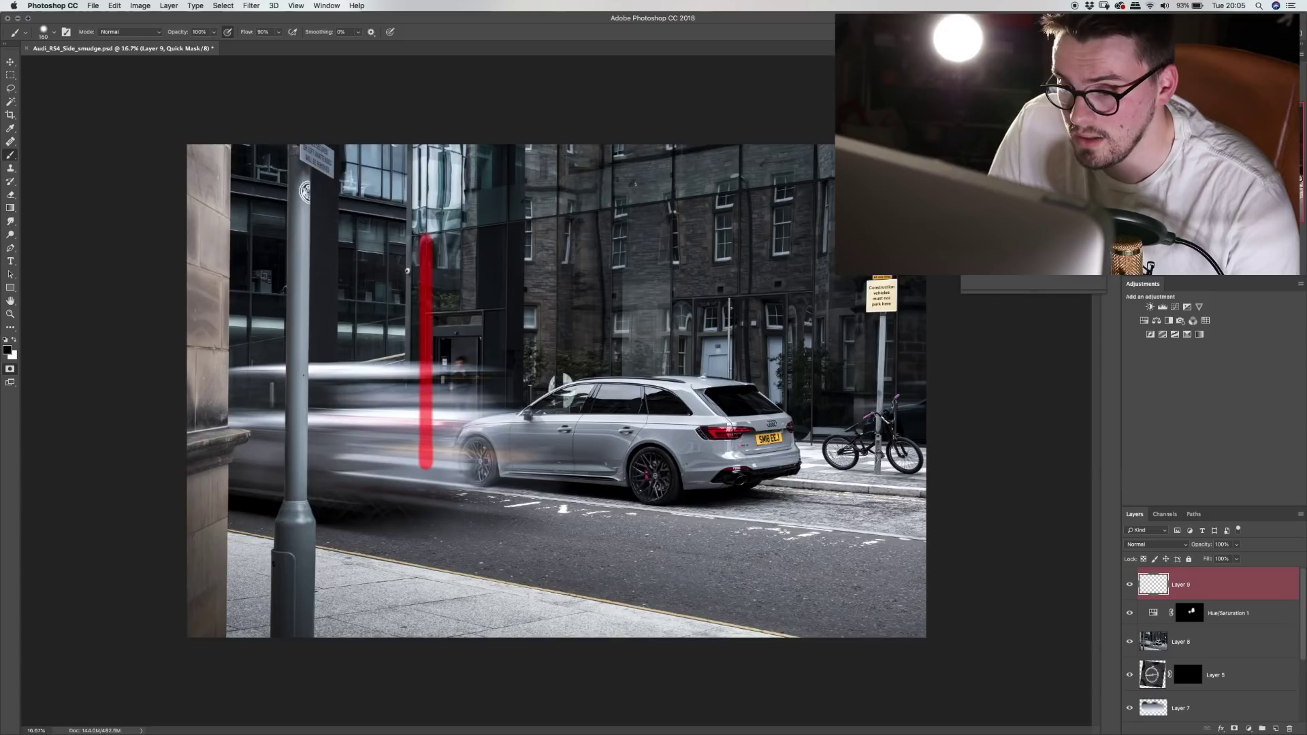
pyautogui.moveTo(436, 469); pyautogui.dragTo(758, 465)
pyautogui.moveTo(739, 228)
pyautogui.mouseDown()
pyautogui.moveTo(770, 498)
pyautogui.moveTo(739, 504)
pyautogui.mouseUp()
pyautogui.keyDown('shift'); pyautogui.click(436, 247); pyautogui.keyUp('shift')
pyautogui.keyDown('shift'); pyautogui.click(740, 237); pyautogui.keyUp('shift')
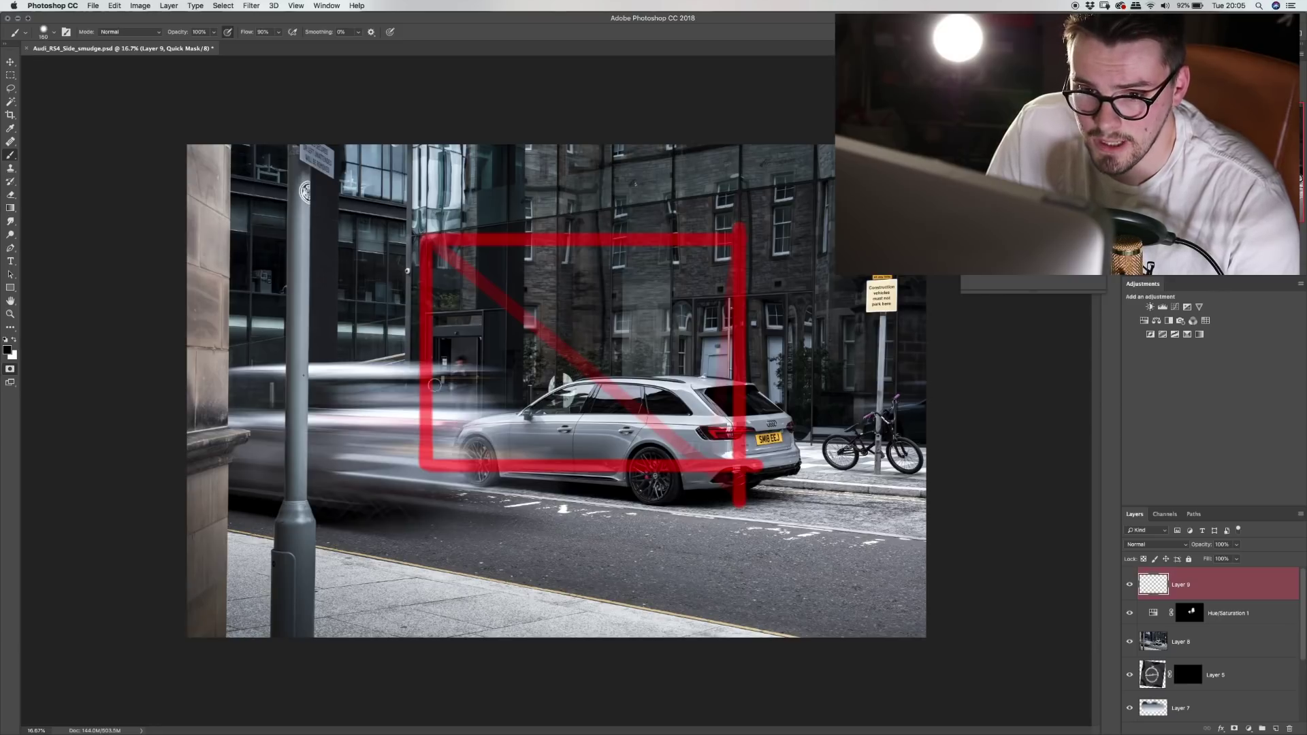
# Fill the outlined Quick Mask rectangle with the Paint Bucket tool, convert it to a selection and deselect
pyautogui.rightClick(11, 155)
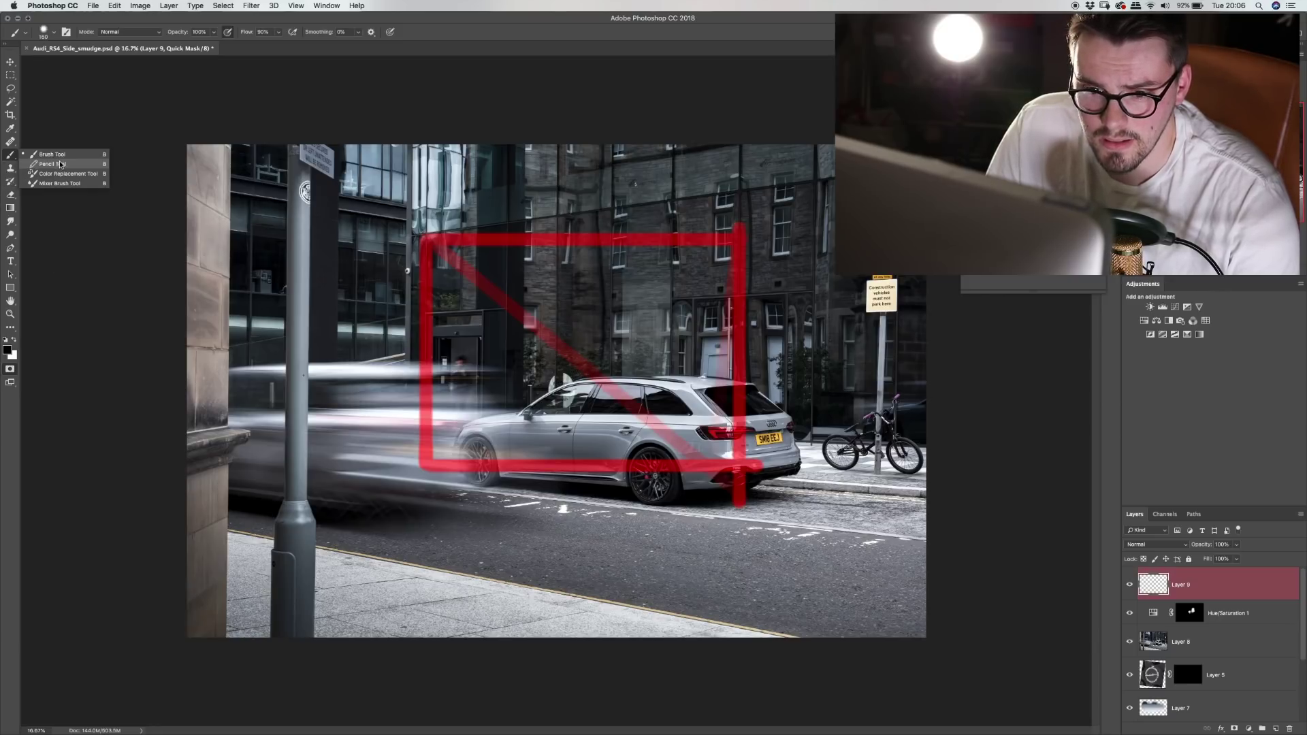
pyautogui.click(11, 208)
pyautogui.rightClick(11, 209)
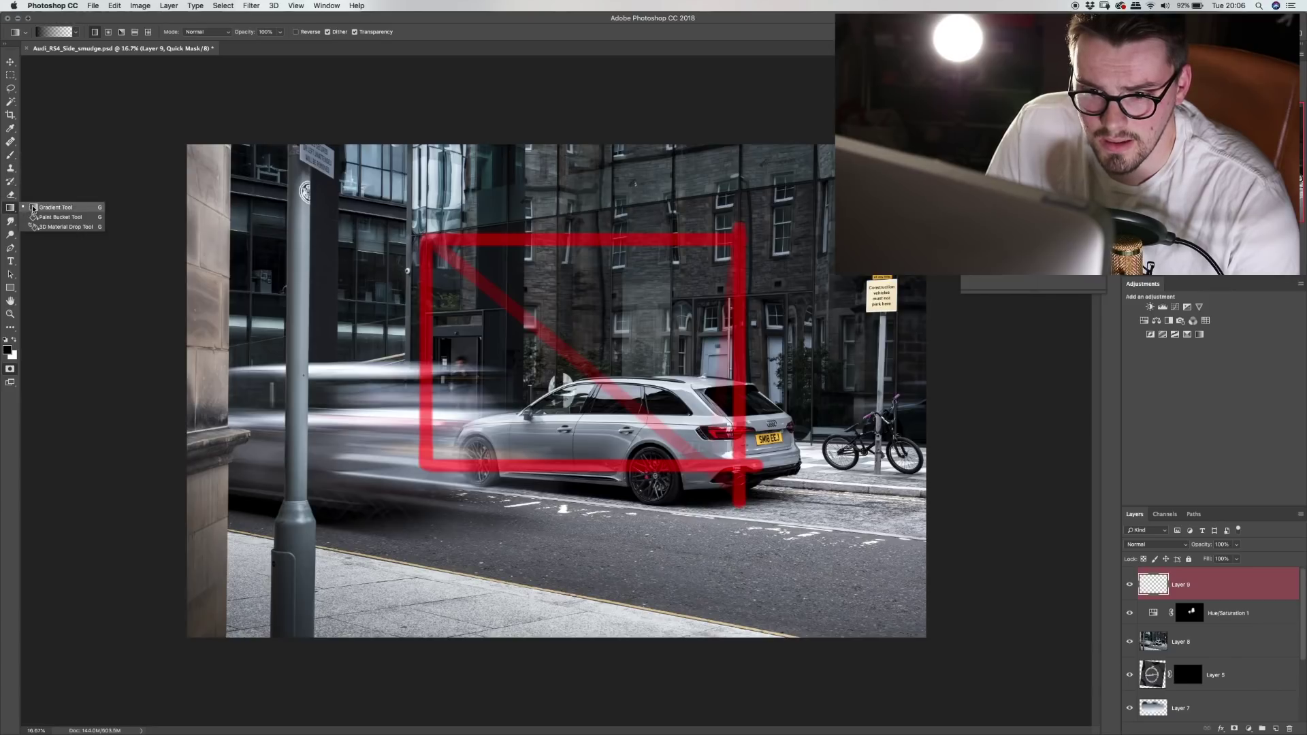
pyautogui.click(58, 217)
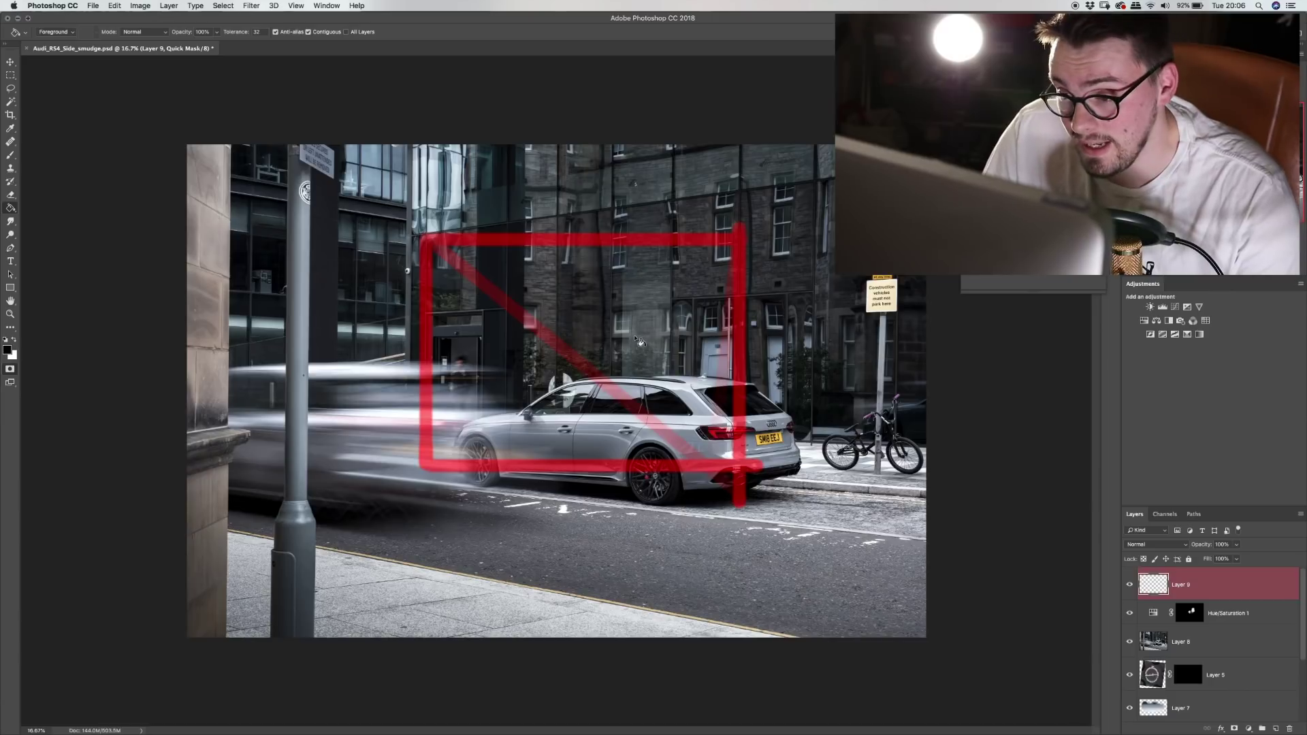
pyautogui.click(633, 389)
pyautogui.click(648, 392)
pyautogui.click(637, 402)
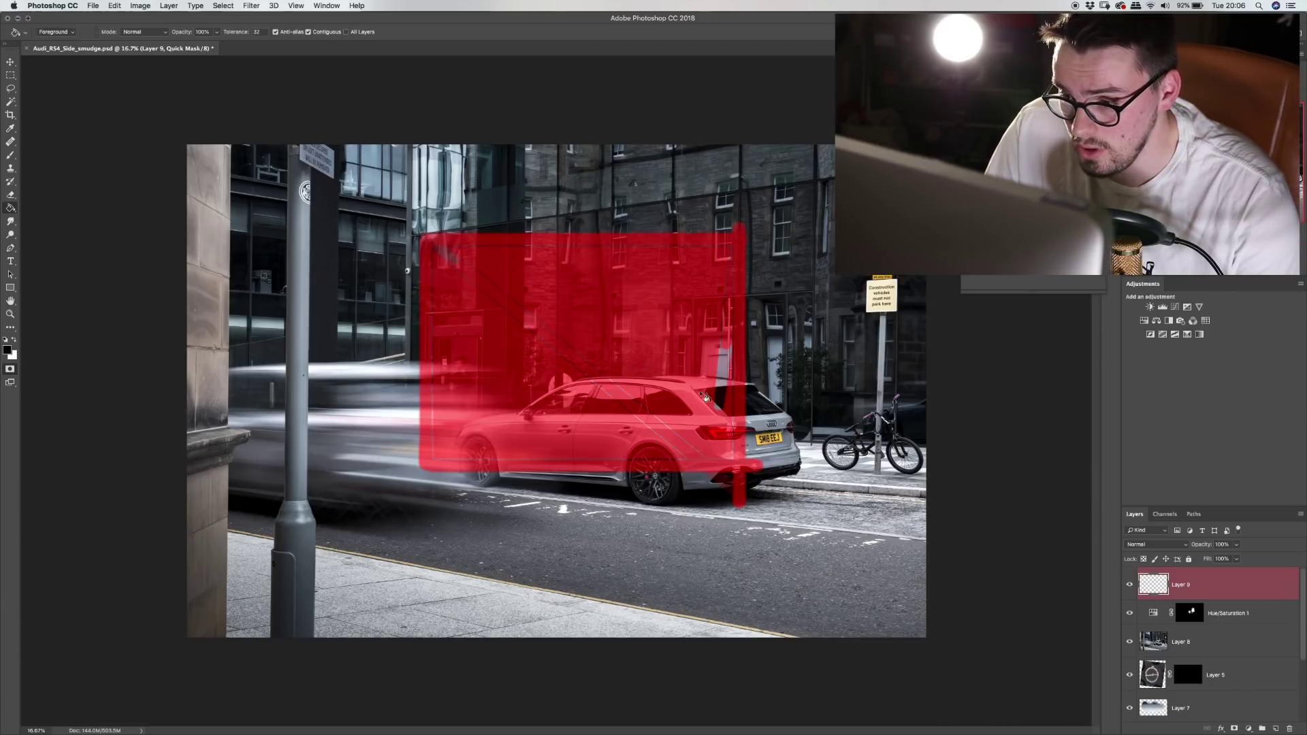
pyautogui.click(682, 428)
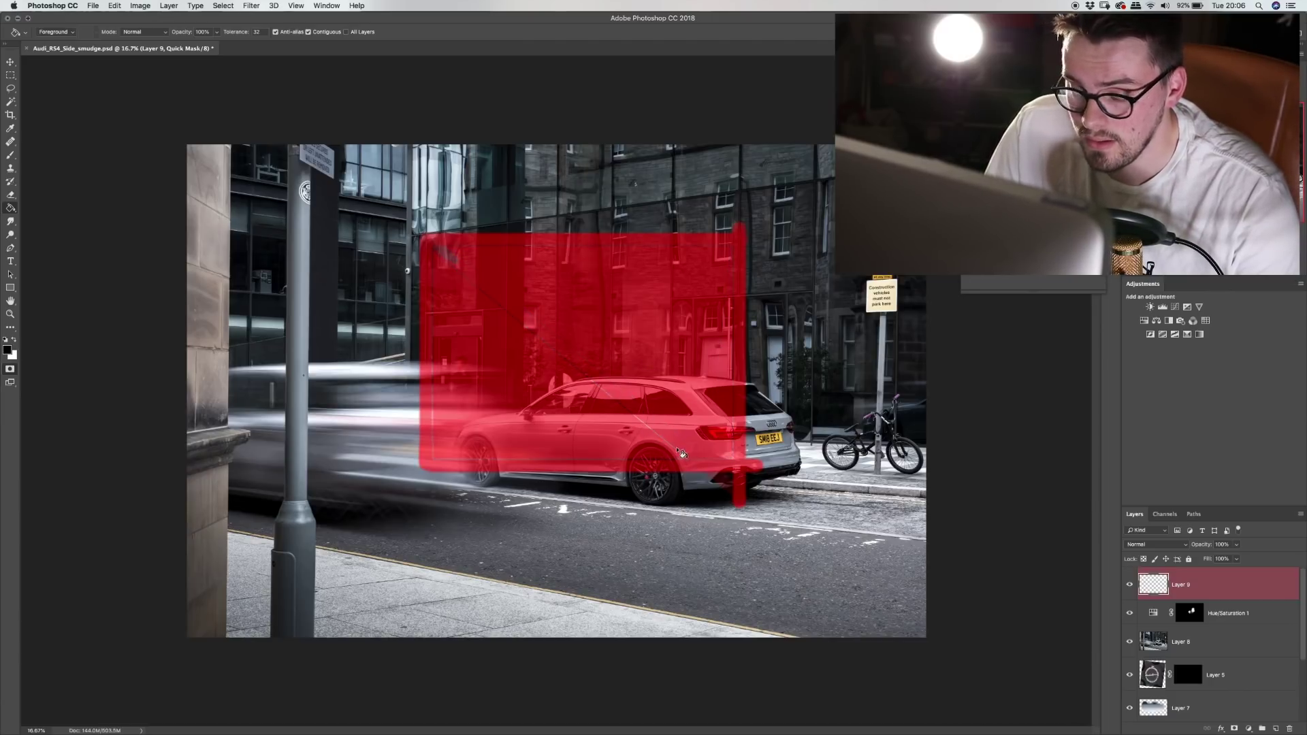
pyautogui.press('q')
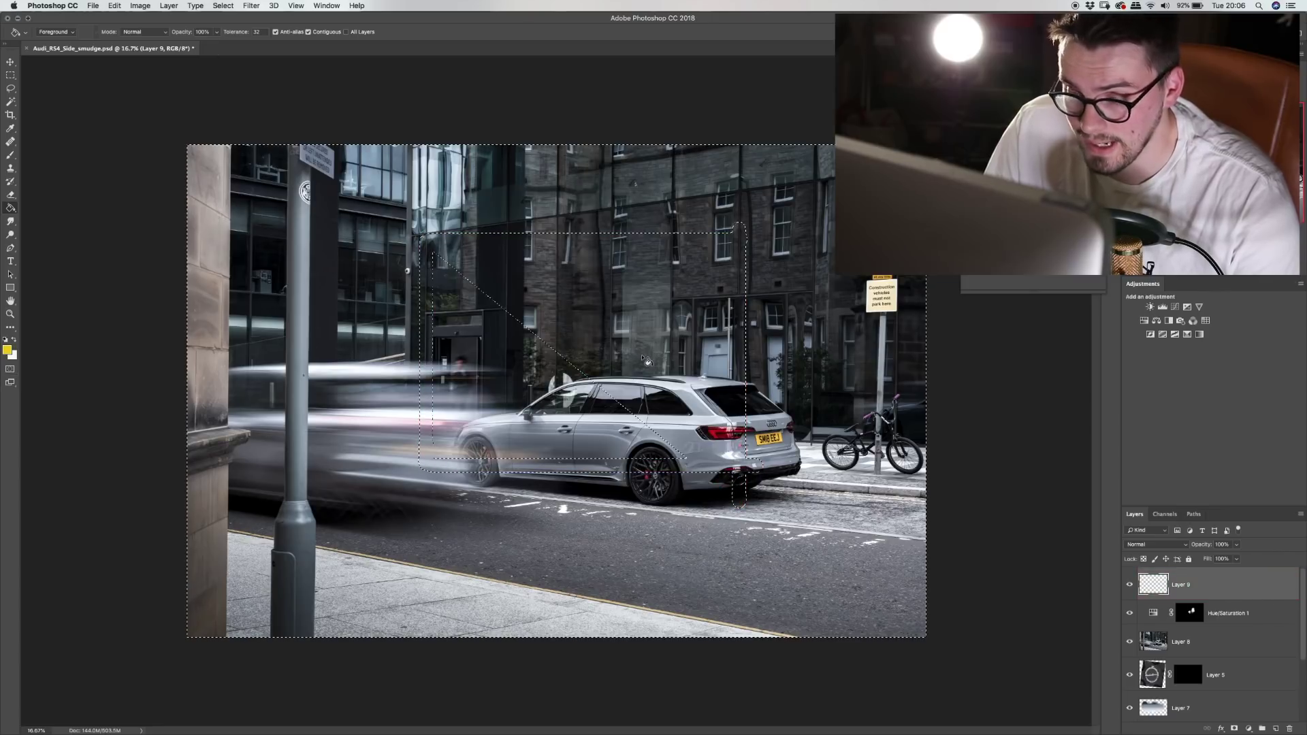
pyautogui.hotkey('ctrl', 'd')
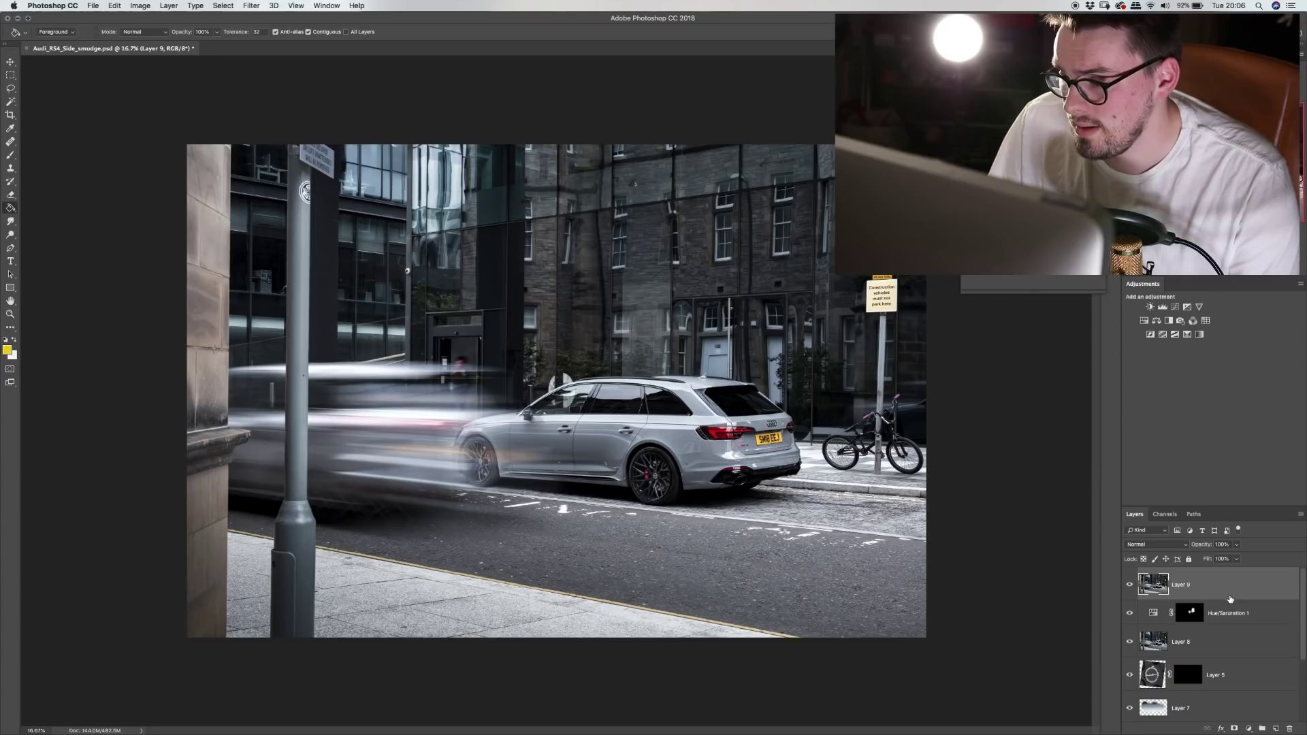
# Brighten the car's bodywork with the Dodge tool on Highlights and darken its side doors with the Burn tool on Shadows
pyautogui.click(11, 235)
pyautogui.moveTo(476, 450)
pyautogui.mouseDown()
pyautogui.moveTo(736, 423)
pyautogui.moveTo(647, 416)
pyautogui.moveTo(680, 446)
pyautogui.moveTo(684, 395)
pyautogui.mouseUp()
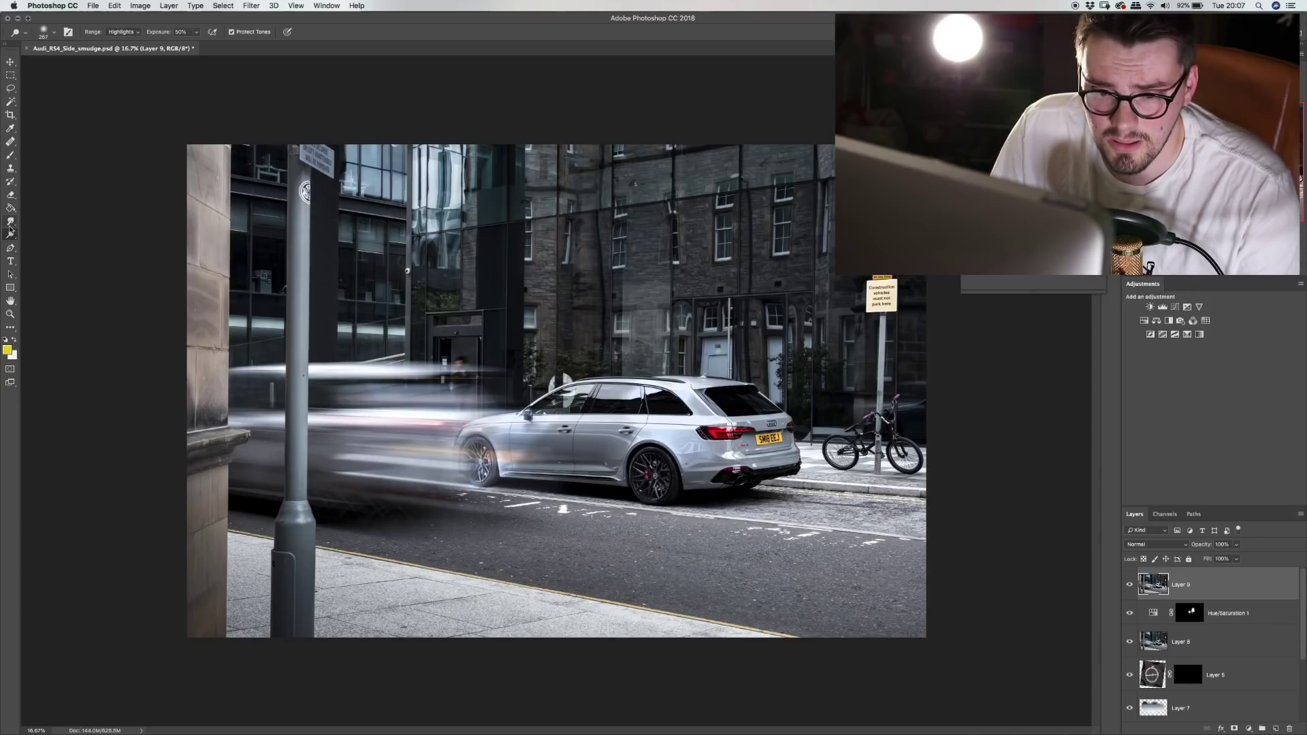
pyautogui.rightClick(11, 234)
pyautogui.click(51, 243)
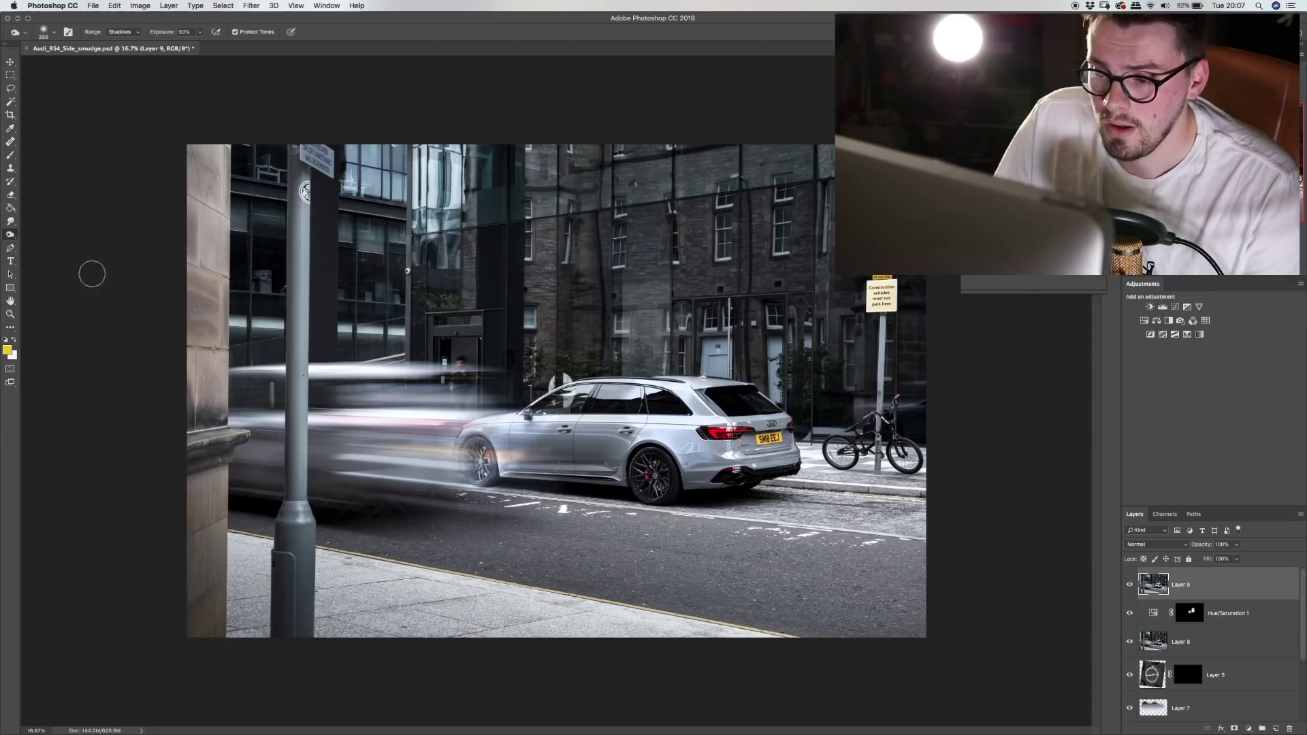
pyautogui.moveTo(589, 436)
pyautogui.mouseDown()
pyautogui.moveTo(555, 445)
pyautogui.moveTo(616, 452)
pyautogui.moveTo(565, 446)
pyautogui.moveTo(531, 460)
pyautogui.mouseUp()
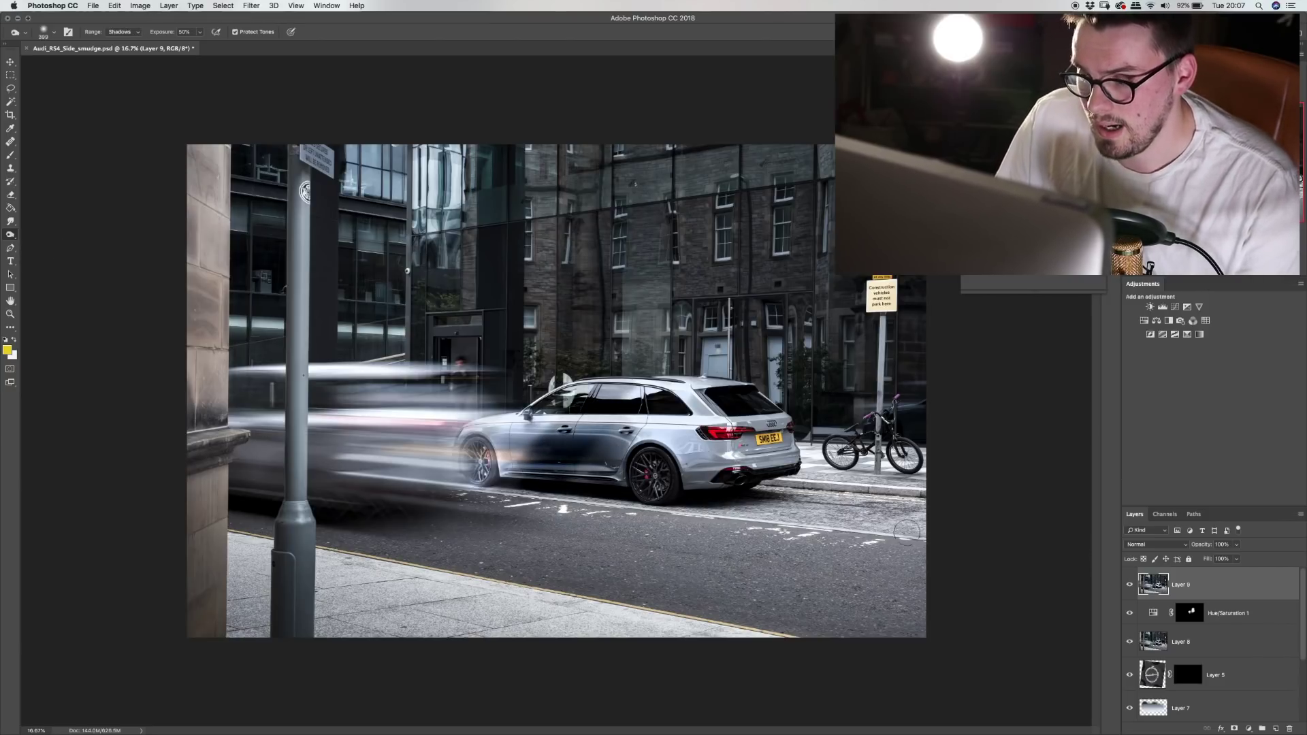
# Compare the dodge and burn effect by toggling Layer 9's visibility, and delete the layer
pyautogui.click(1130, 584)
pyautogui.click(1130, 584)
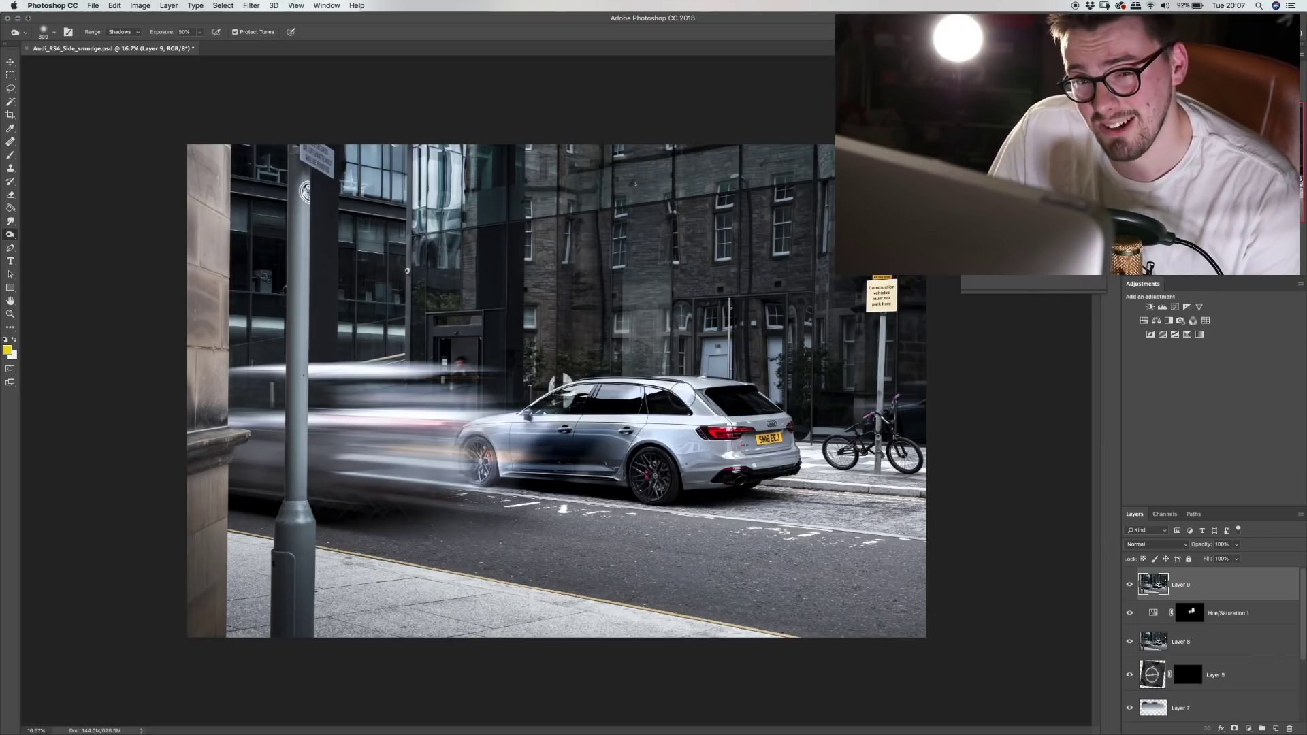
pyautogui.moveTo(1235, 596); pyautogui.dragTo(1289, 729)
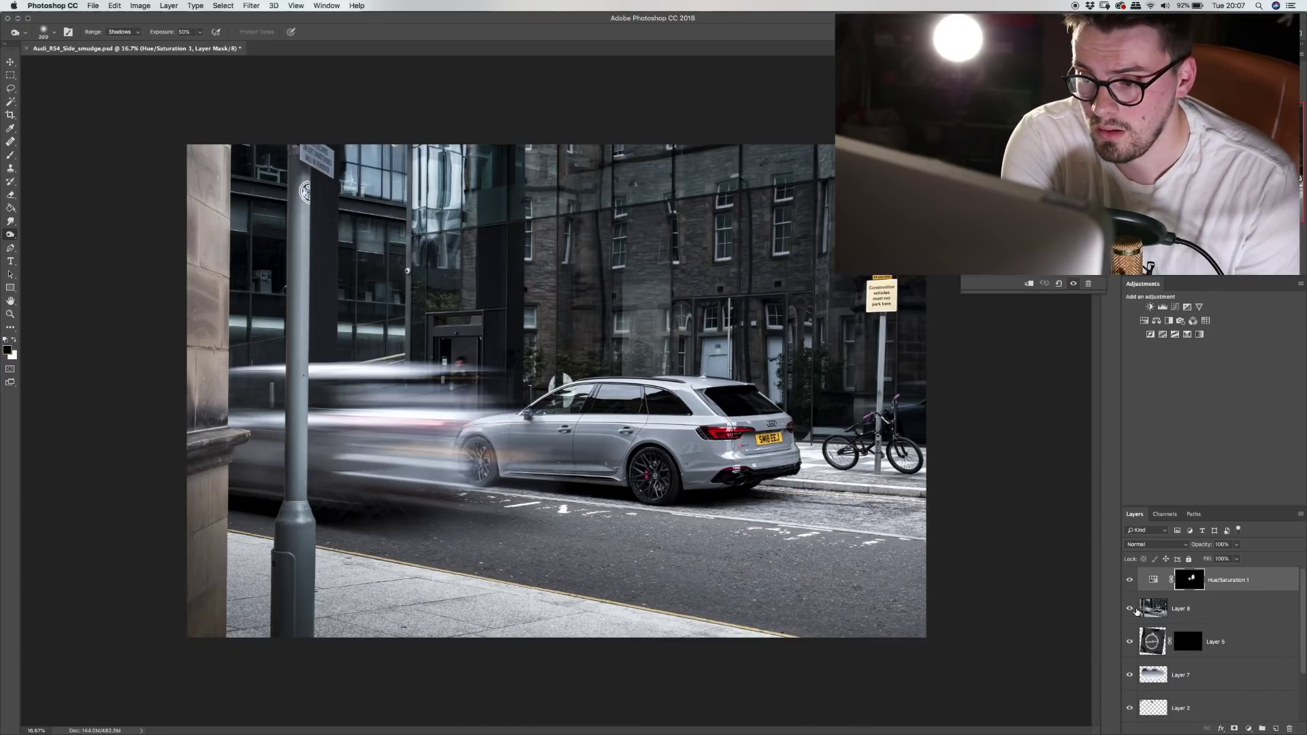
# Create a new layer above Hue/Saturation 1 in Overlay mode, filled with the Overlay-neutral 50% gray
pyautogui.press('super+shift+n')
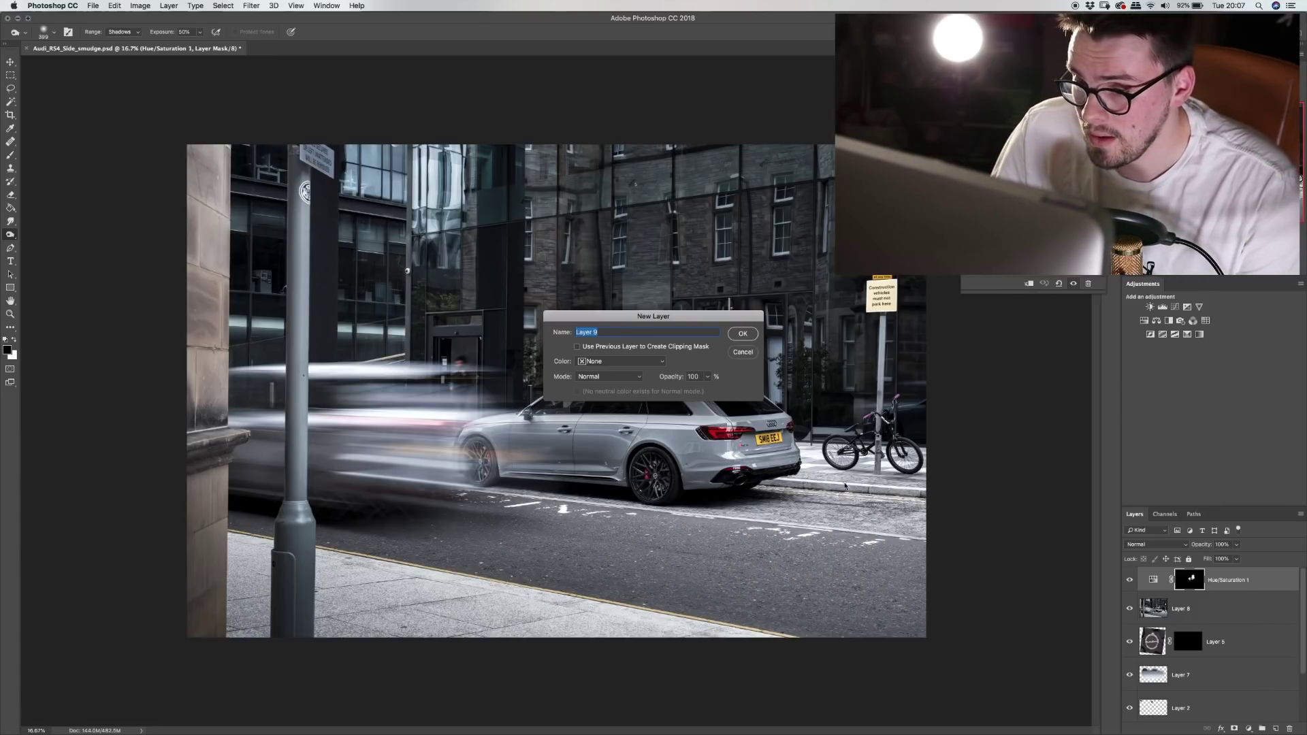
pyautogui.click(633, 379)
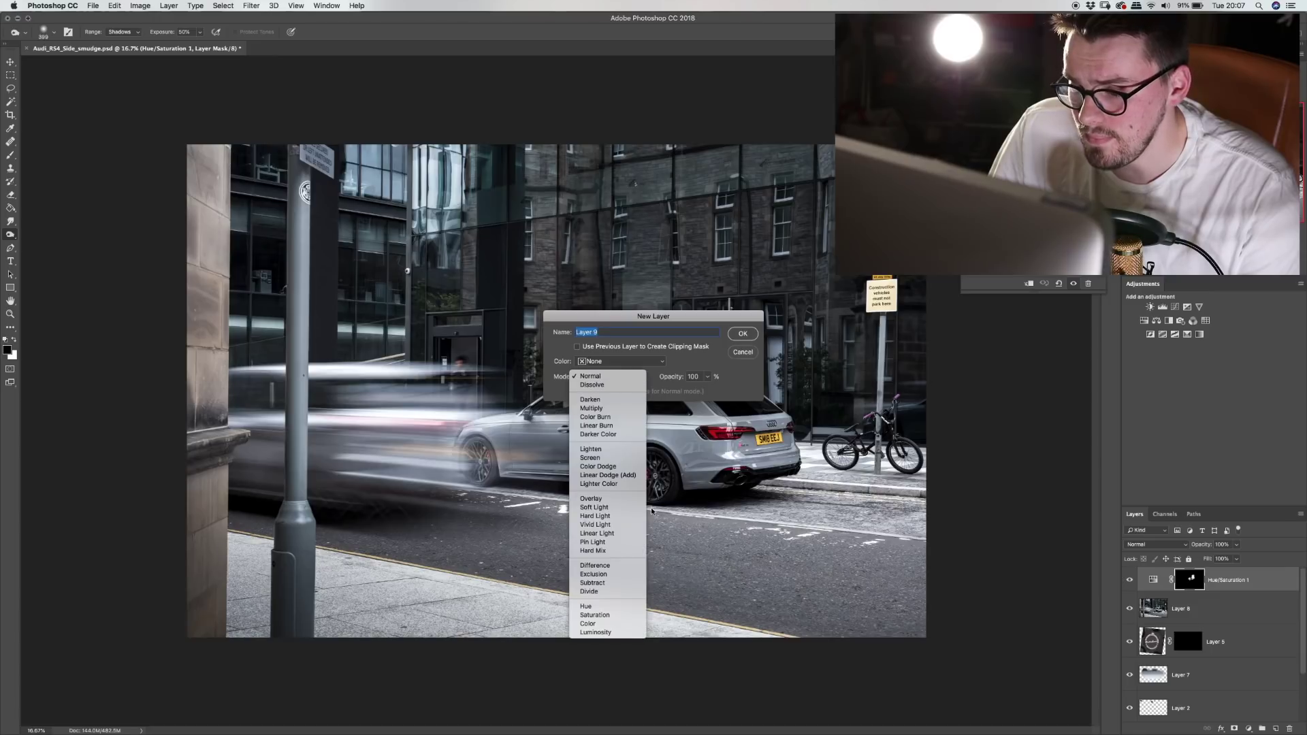
pyautogui.click(616, 499)
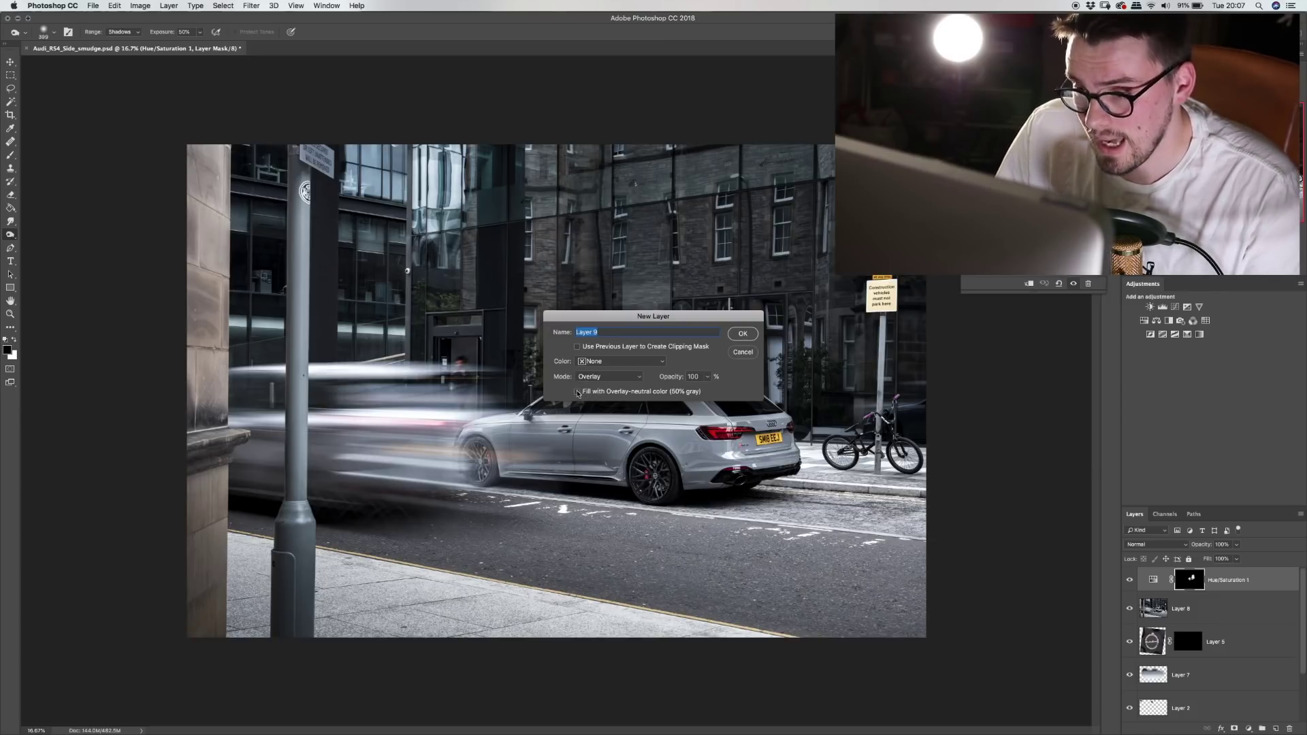
pyautogui.click(745, 337)
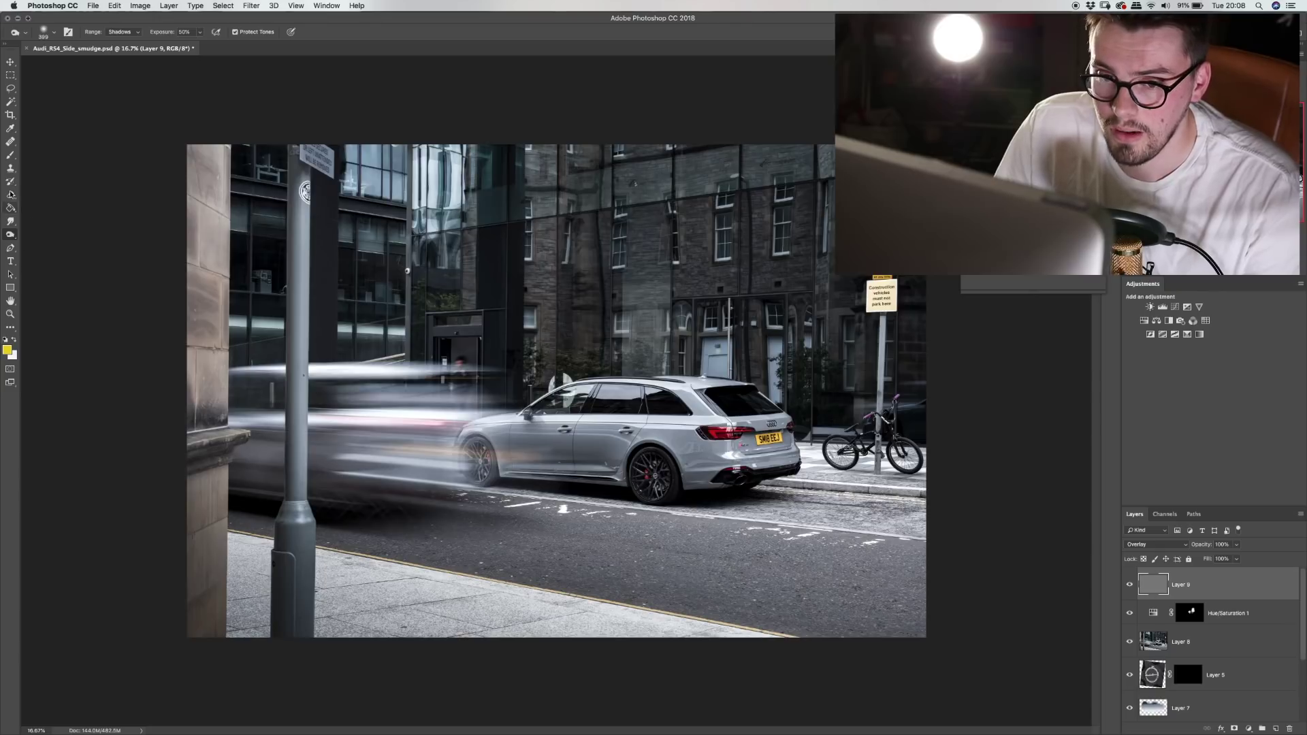
# Switch Layer 9's blend mode to Normal to show the gray fill, and set it back to Overlay
pyautogui.click(11, 156)
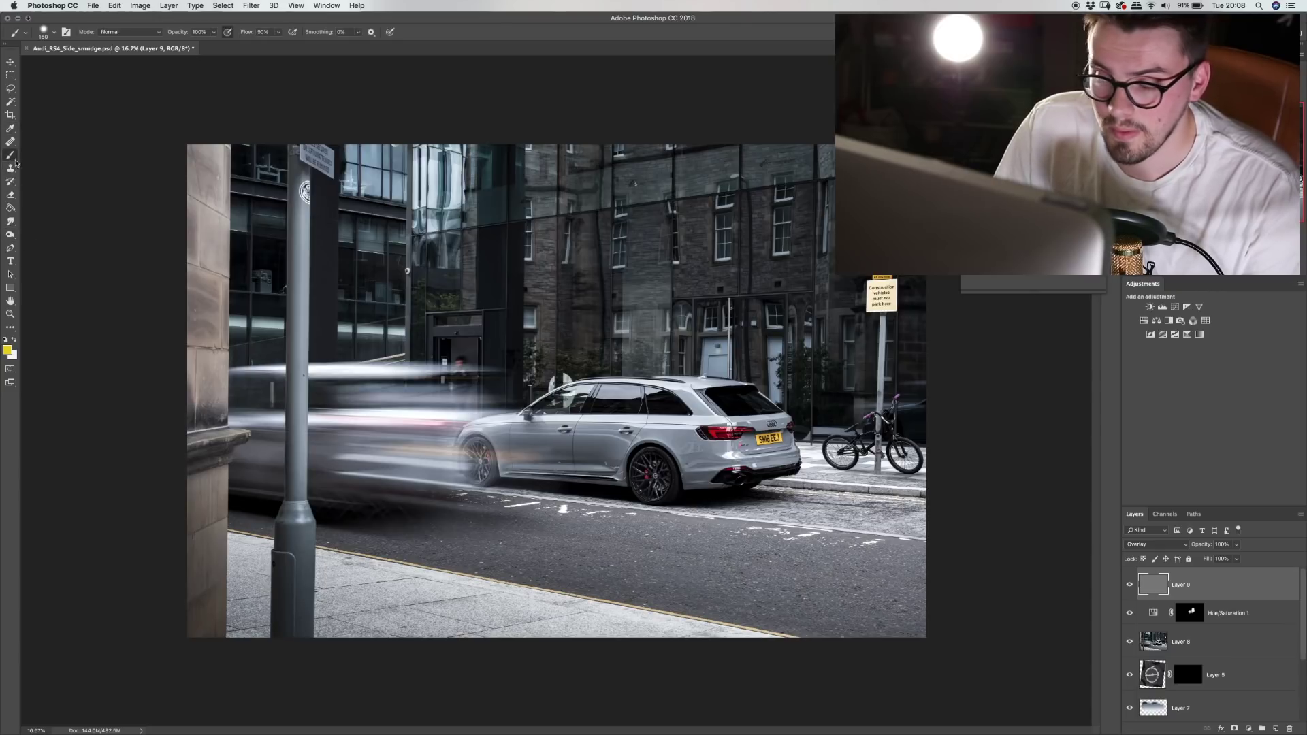
pyautogui.click(1160, 545)
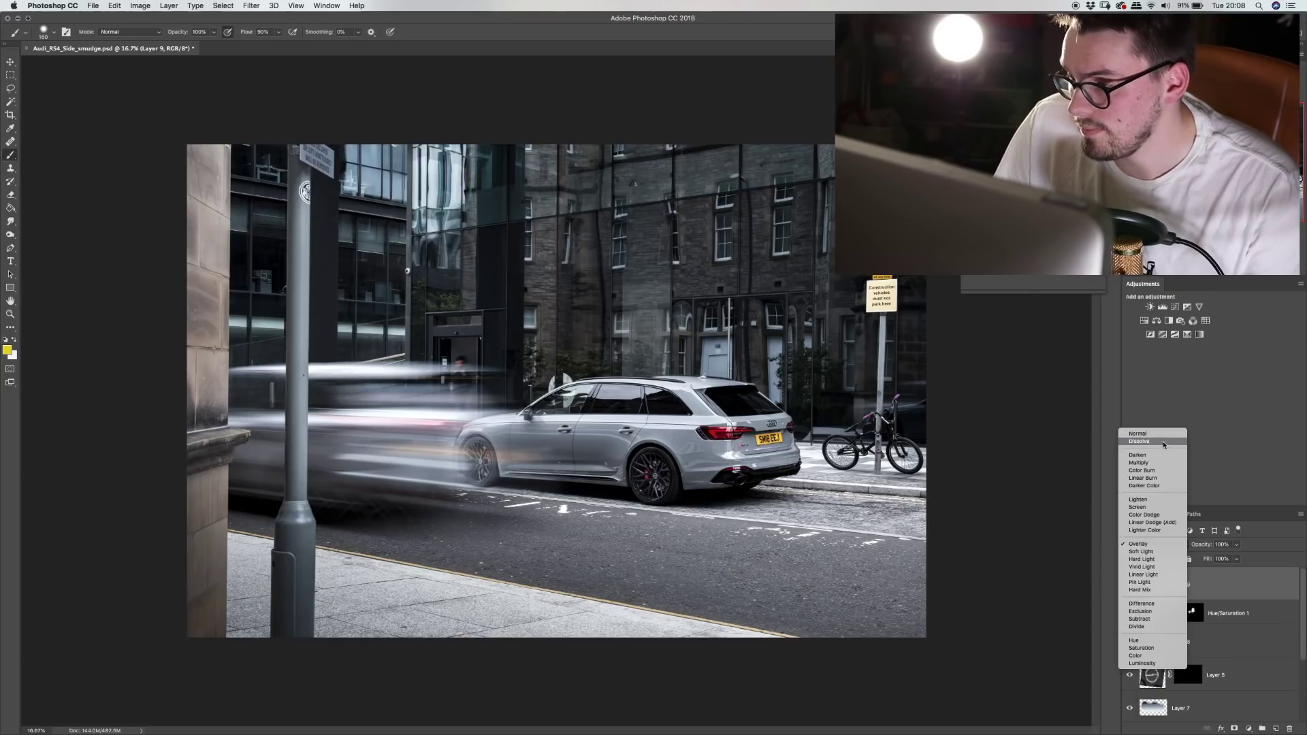
pyautogui.click(1143, 433)
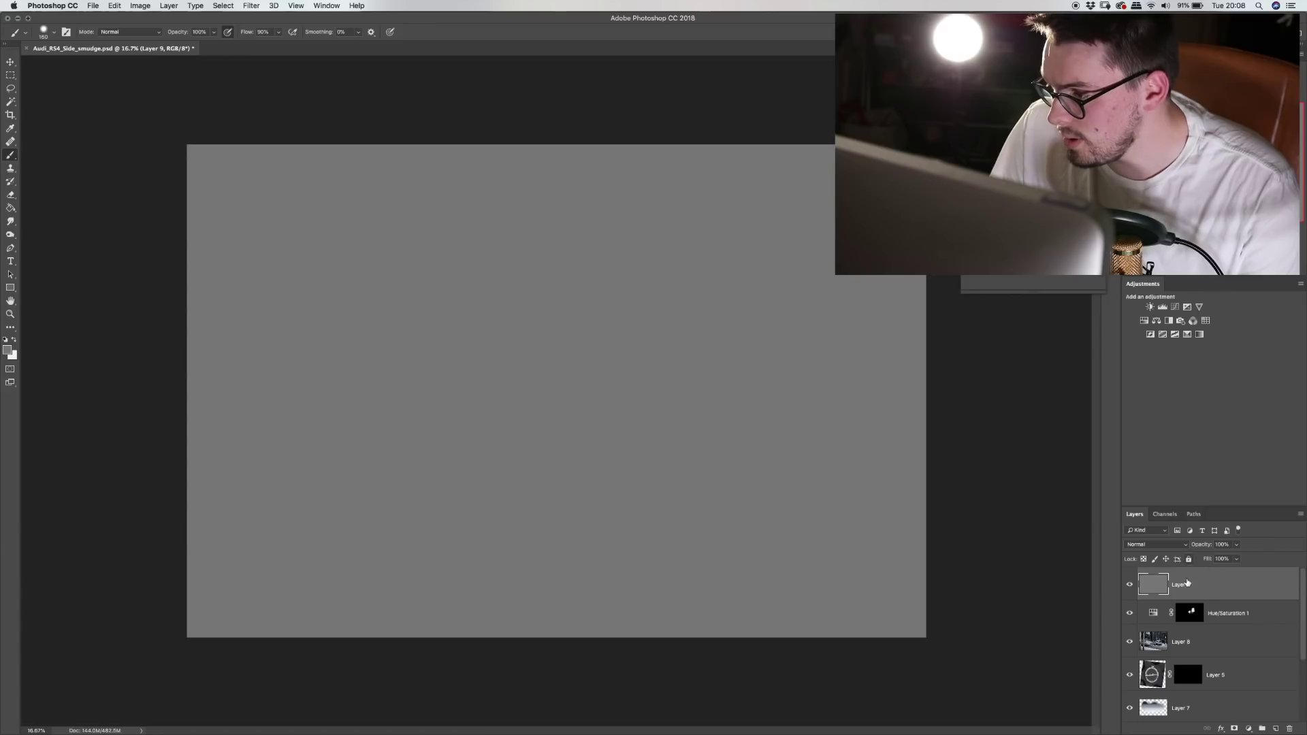
pyautogui.click(1157, 544)
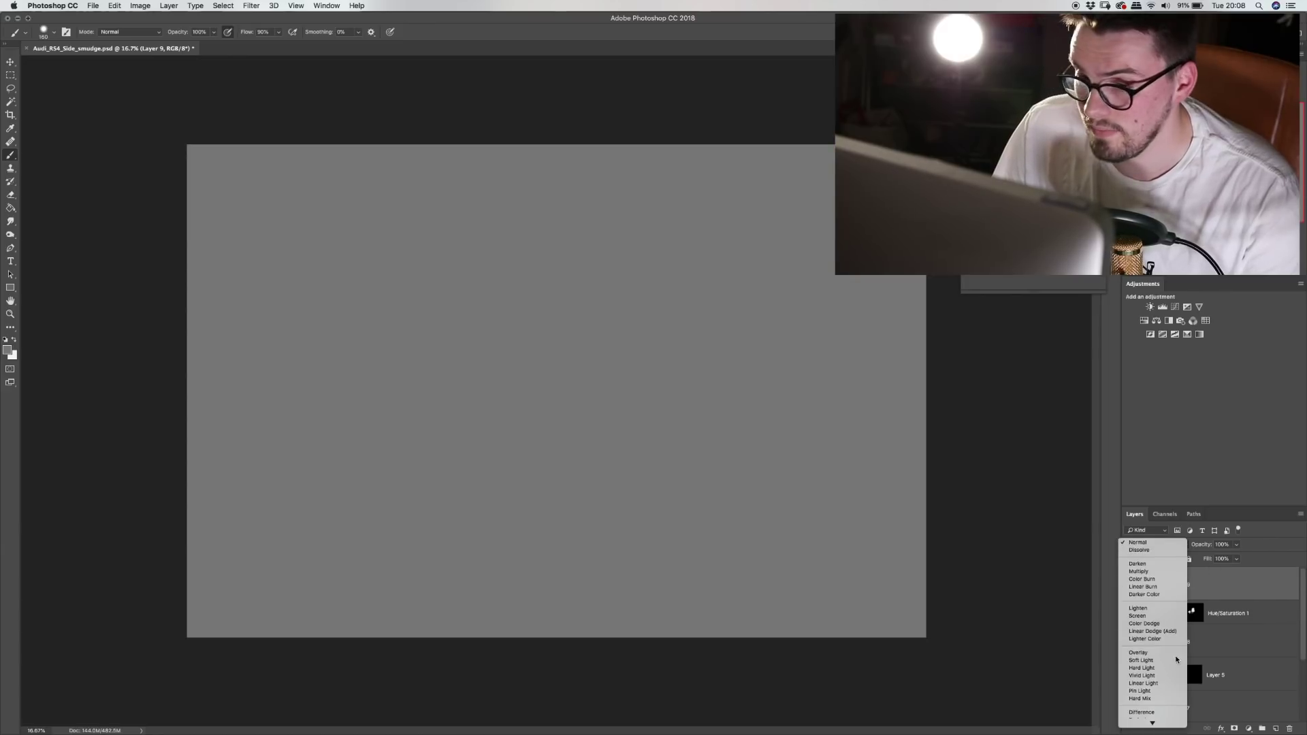
pyautogui.click(1157, 653)
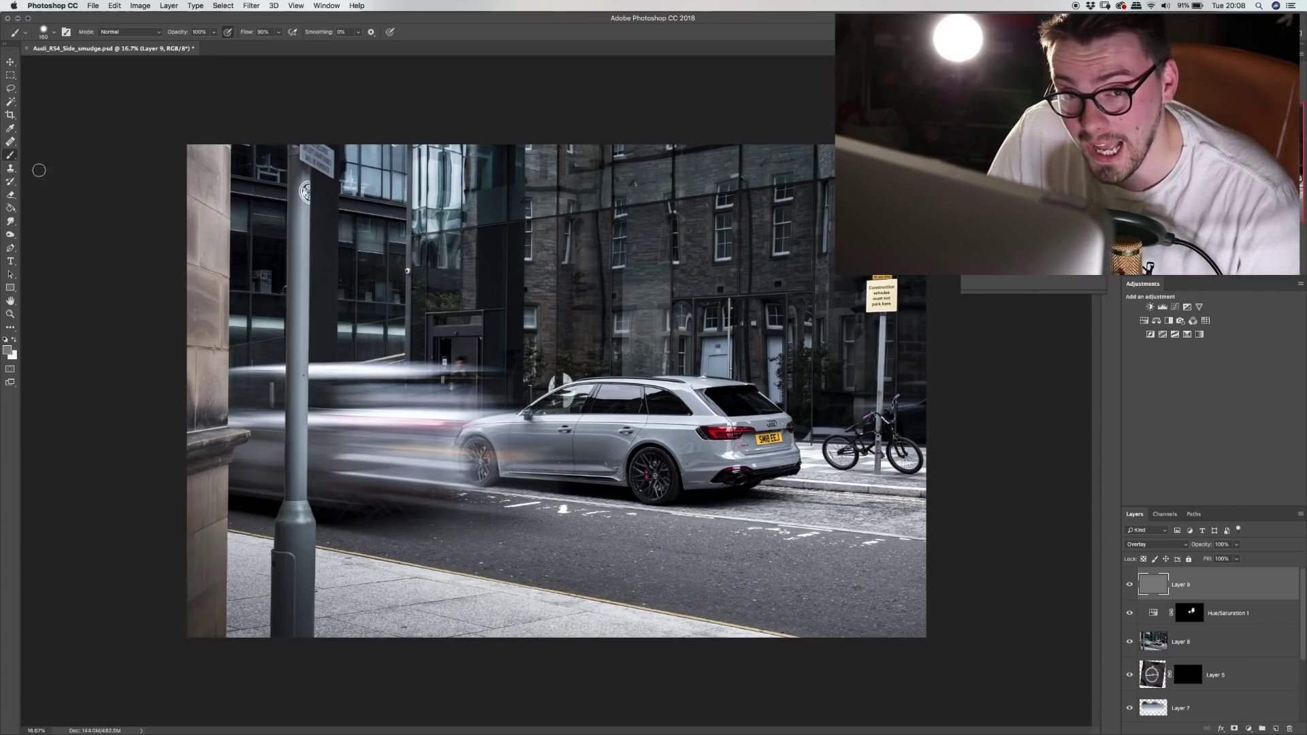
# Brighten the car's side and rear bodywork on Layer 9 with the Dodge tool set to Highlights
pyautogui.moveTo(11, 234); pyautogui.dragTo(44, 235)
pyautogui.moveTo(599, 480)
pyautogui.mouseDown()
pyautogui.moveTo(678, 350)
pyautogui.moveTo(597, 465)
pyautogui.moveTo(669, 395)
pyautogui.moveTo(589, 452)
pyautogui.moveTo(709, 414)
pyautogui.moveTo(676, 511)
pyautogui.moveTo(742, 469)
pyautogui.mouseUp()
pyautogui.moveTo(548, 491)
pyautogui.mouseDown()
pyautogui.moveTo(620, 398)
pyautogui.moveTo(603, 416)
pyautogui.moveTo(715, 443)
pyautogui.mouseUp()
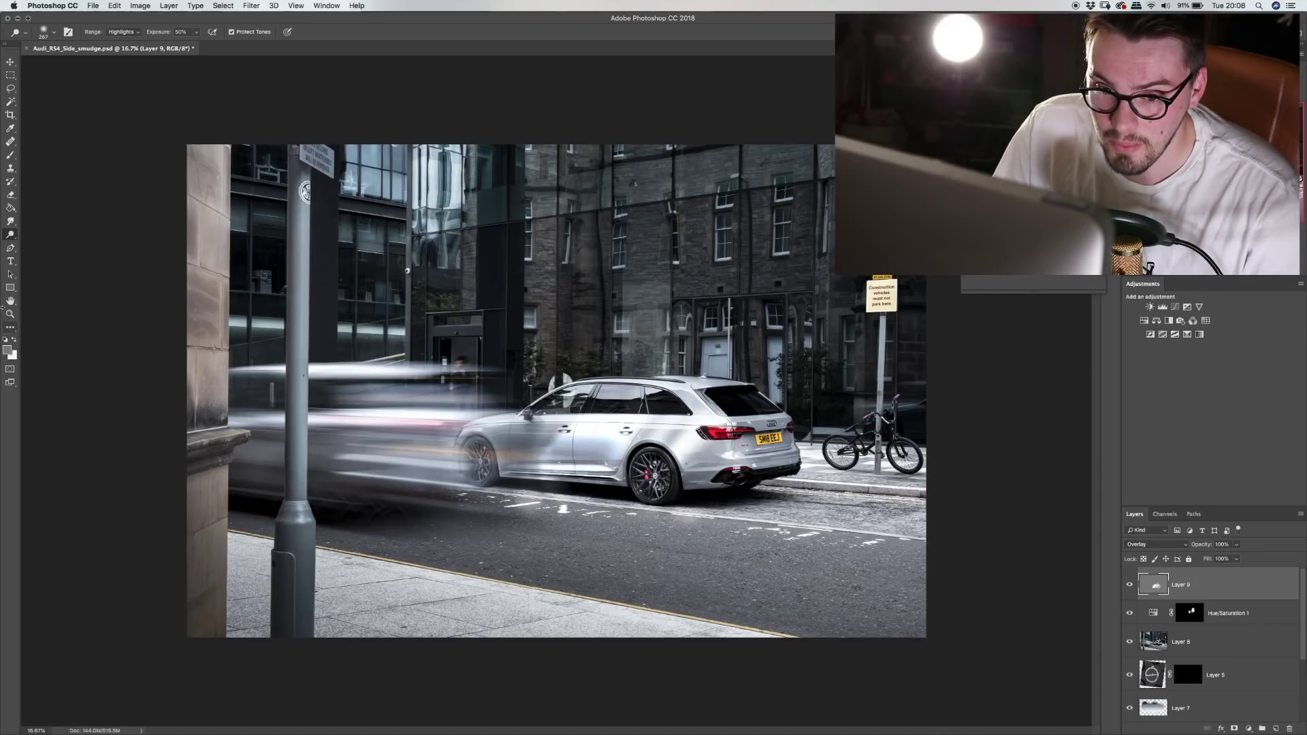
# Darken the car's rear end on Layer 9 with the Burn tool set to Shadows
pyautogui.rightClick(10, 236)
pyautogui.click(48, 247)
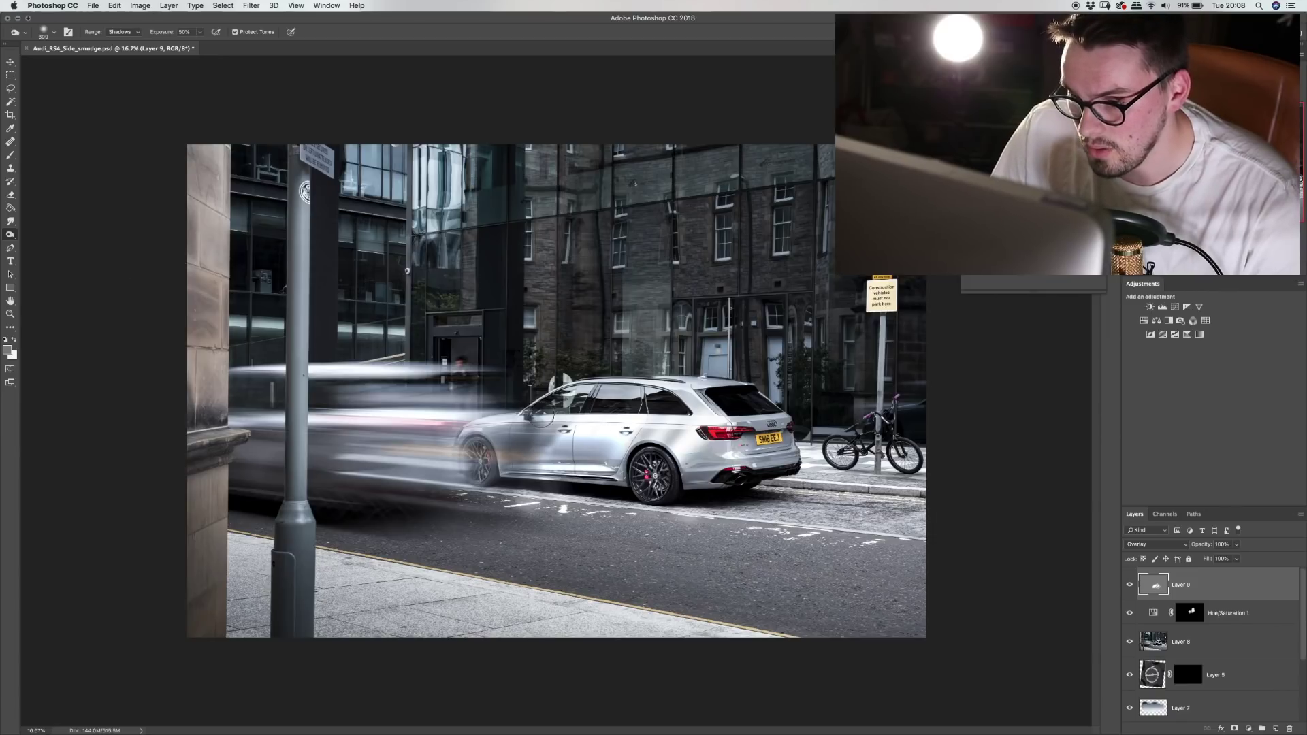
pyautogui.moveTo(730, 473)
pyautogui.mouseDown()
pyautogui.moveTo(779, 443)
pyautogui.moveTo(766, 423)
pyautogui.moveTo(765, 457)
pyautogui.moveTo(692, 459)
pyautogui.mouseUp()
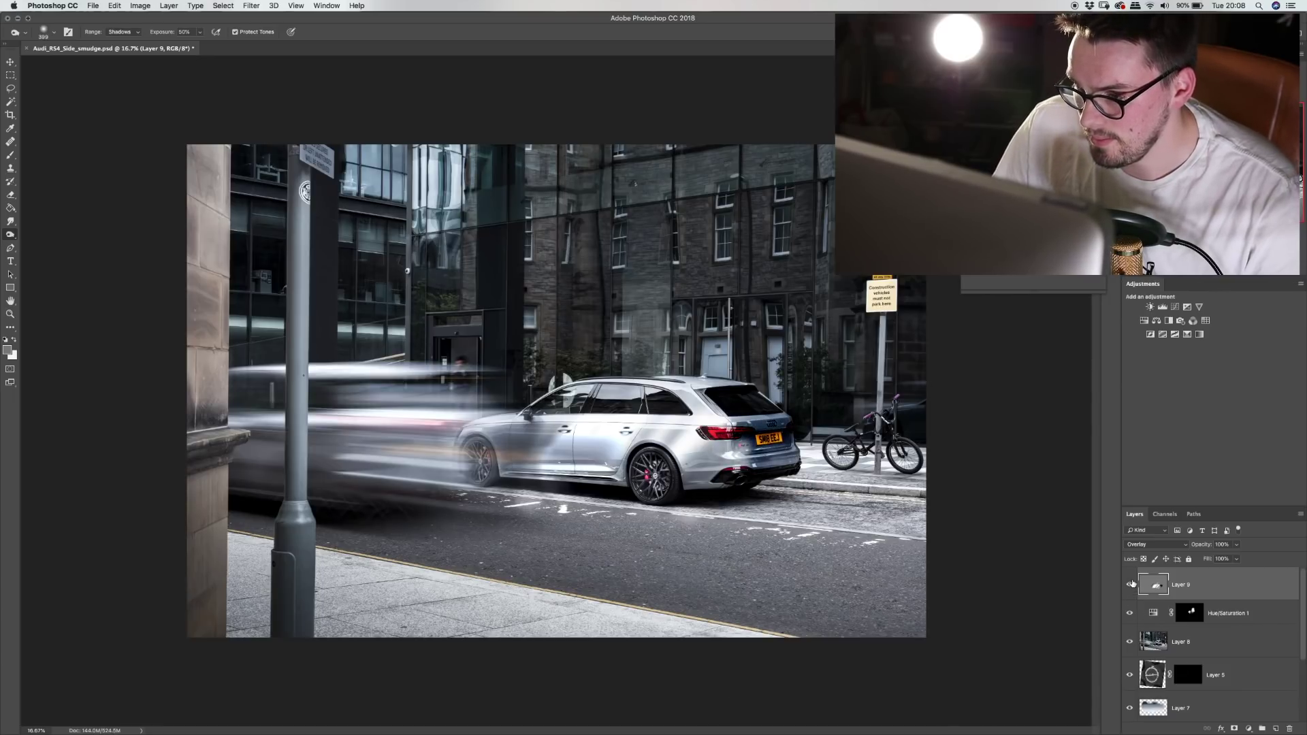
# Brush the neutral gray over the car's rear and number plate on Layer 9 to remove the burning there
pyautogui.press('b')
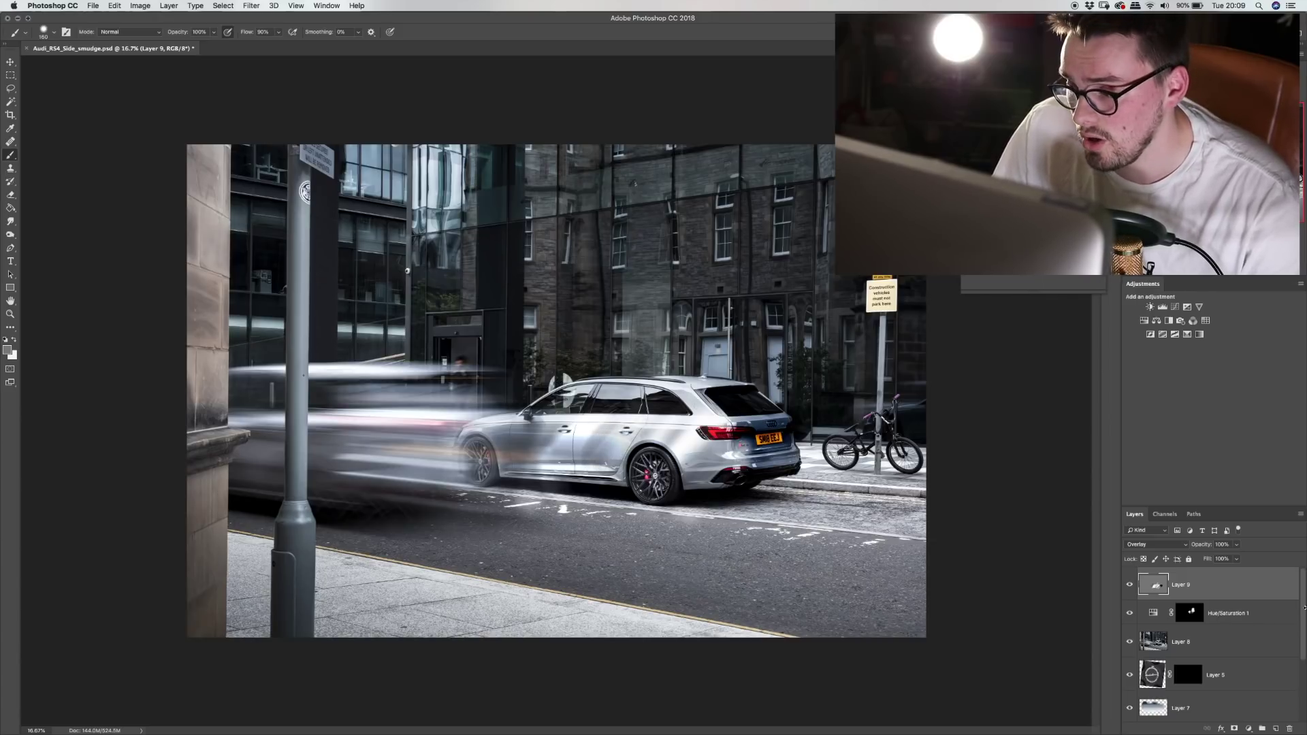
pyautogui.click(1129, 613)
pyautogui.click(1130, 614)
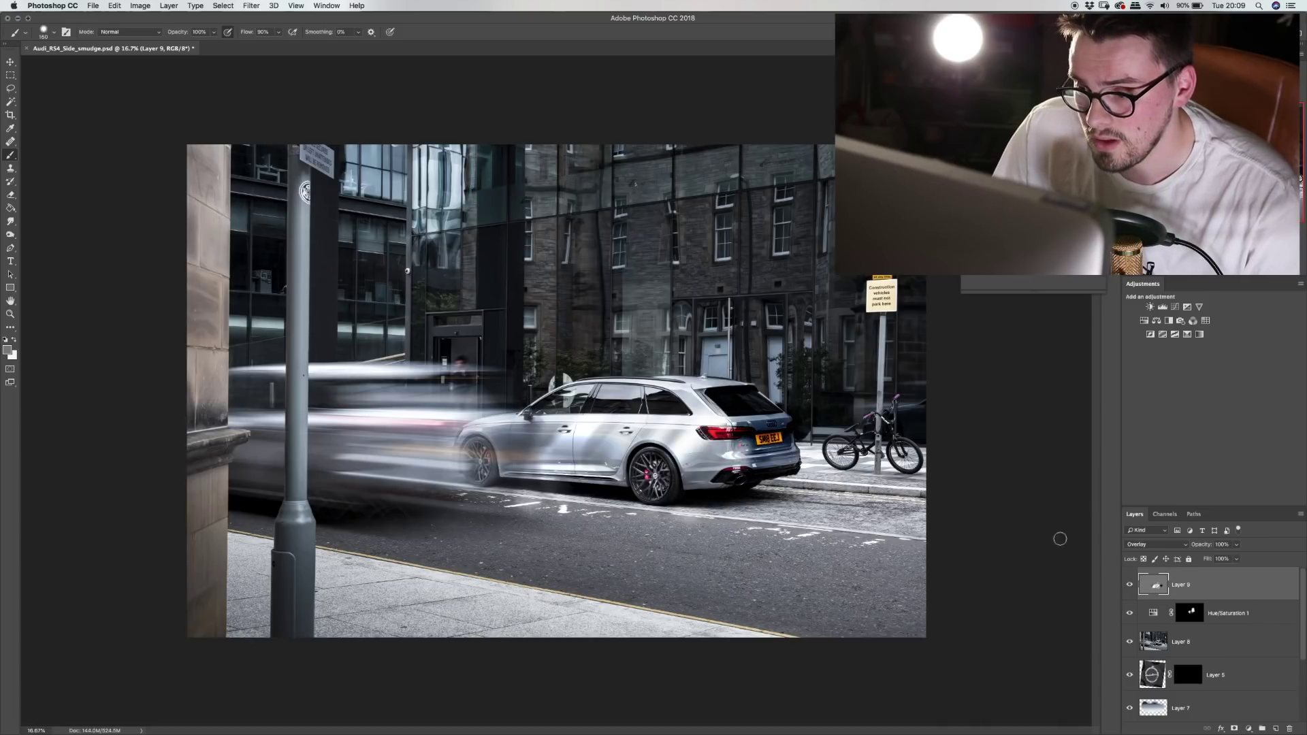
pyautogui.moveTo(764, 432)
pyautogui.mouseDown()
pyautogui.moveTo(756, 463)
pyautogui.moveTo(791, 451)
pyautogui.moveTo(778, 479)
pyautogui.mouseUp()
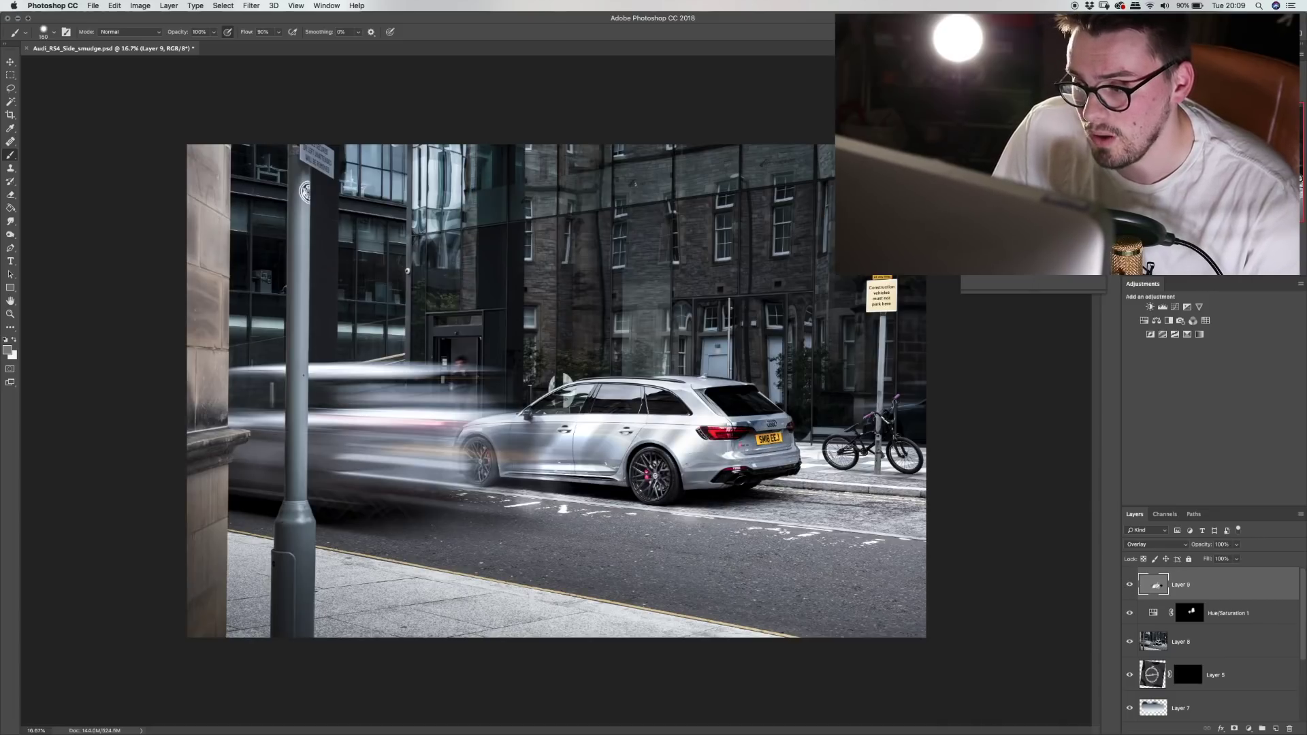
# Add a layer mask to Layer 9 and paint black across the whole car to hide the dodging and burning
pyautogui.click(1234, 729)
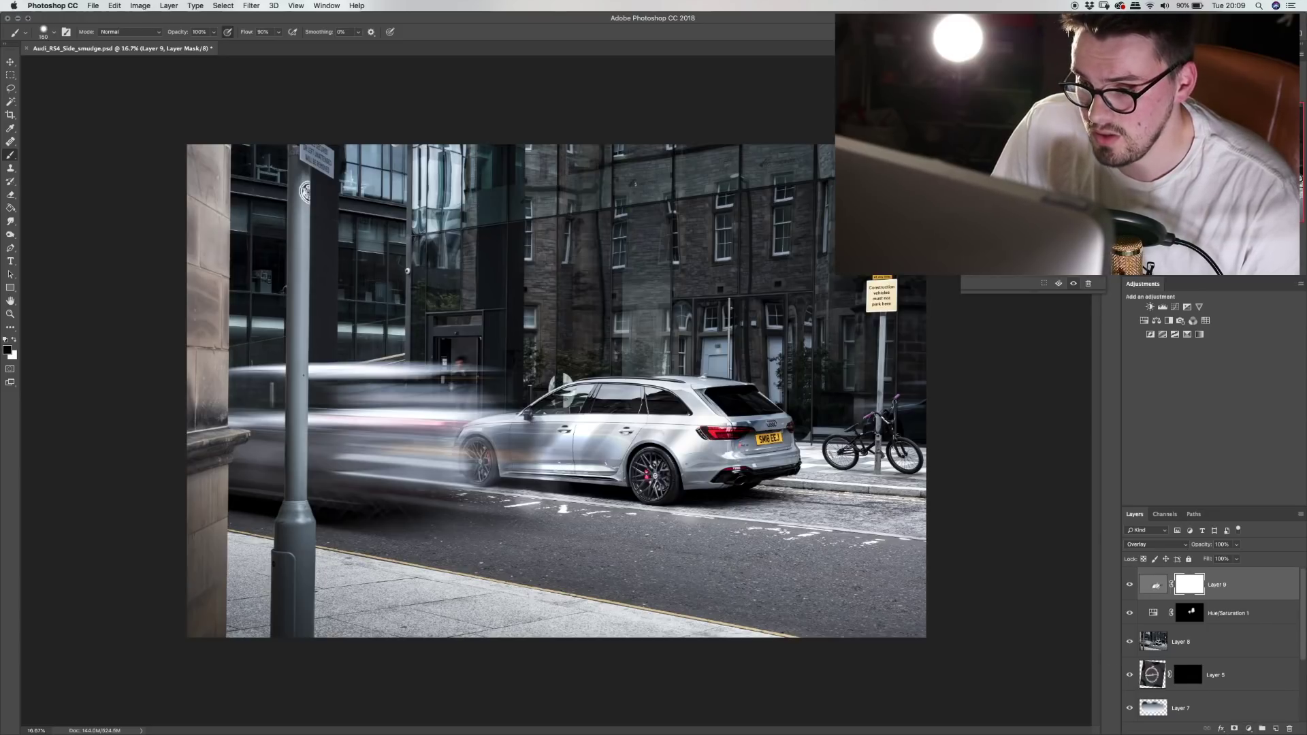
pyautogui.moveTo(669, 437)
pyautogui.mouseDown()
pyautogui.moveTo(708, 429)
pyautogui.moveTo(694, 463)
pyautogui.moveTo(772, 451)
pyautogui.mouseUp()
pyautogui.moveTo(595, 466); pyautogui.dragTo(517, 436)
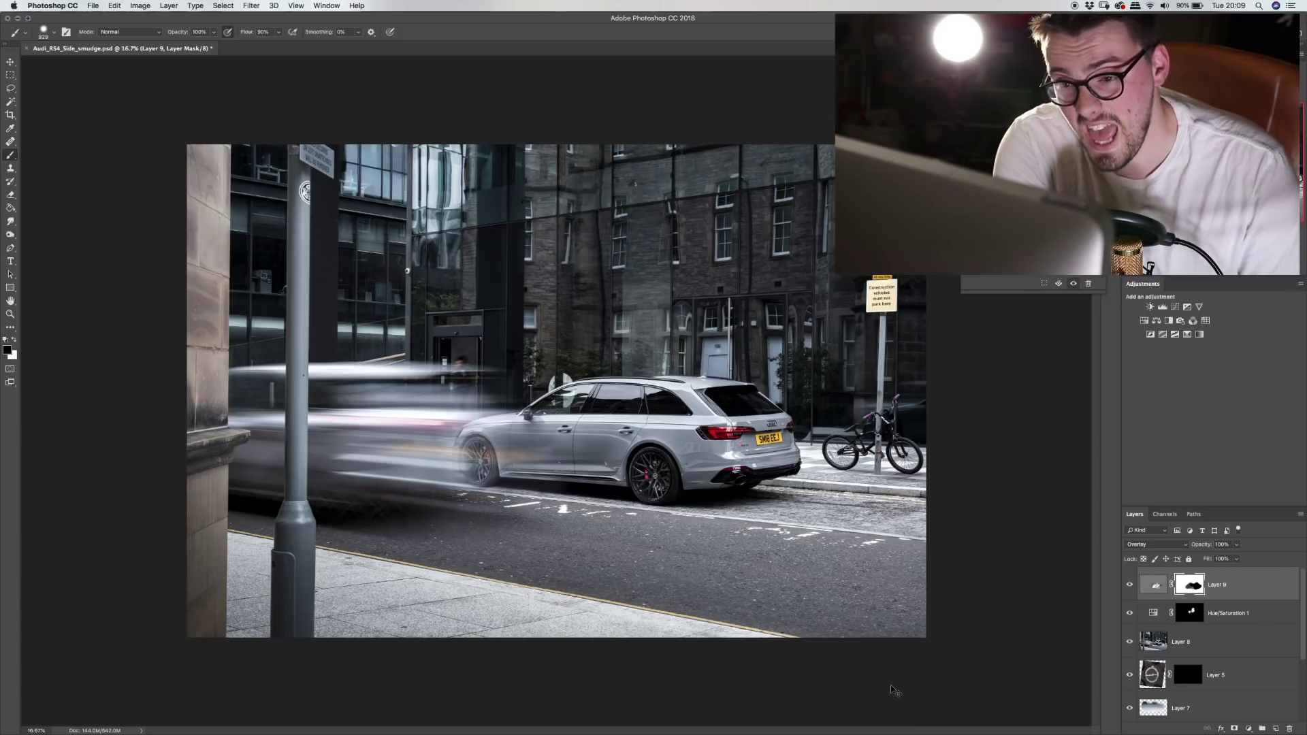
# Create another Overlay layer filled with 50% gray above Layer 9, and select Layer 5
pyautogui.press('super+shift+n')
pyautogui.click(616, 378)
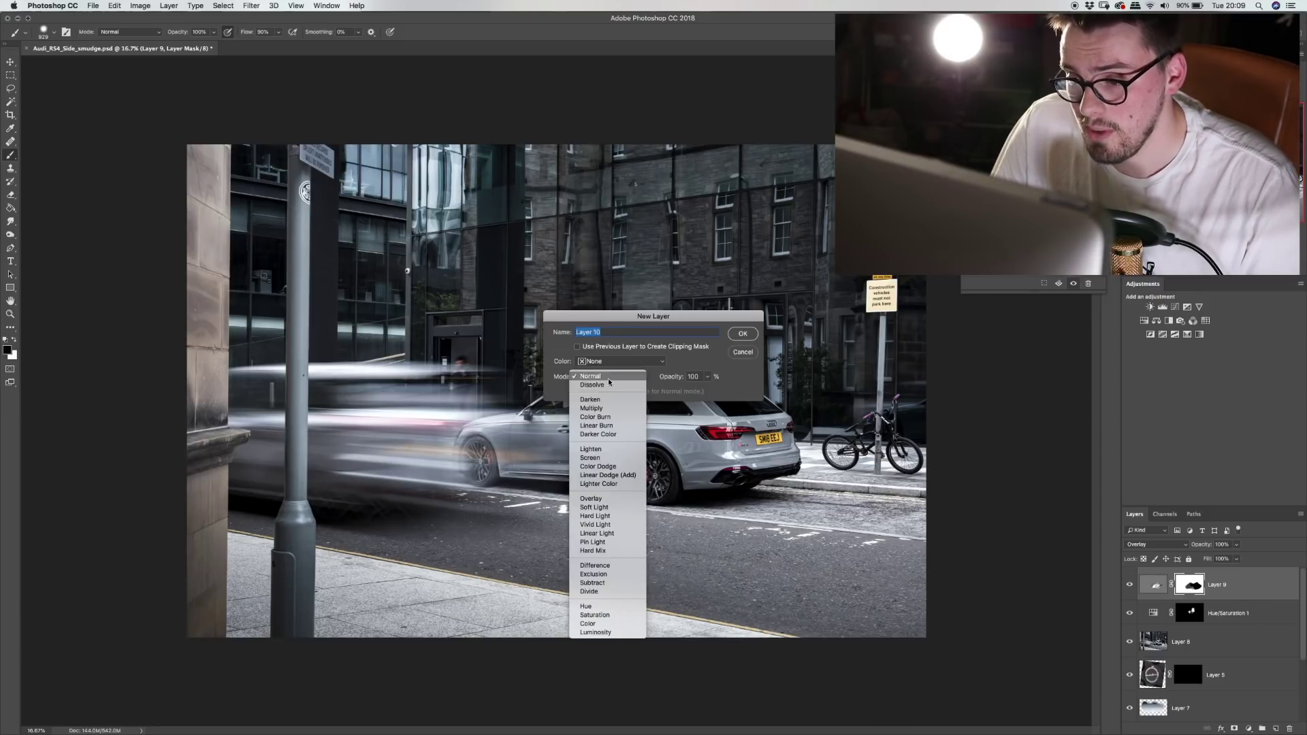
pyautogui.click(609, 499)
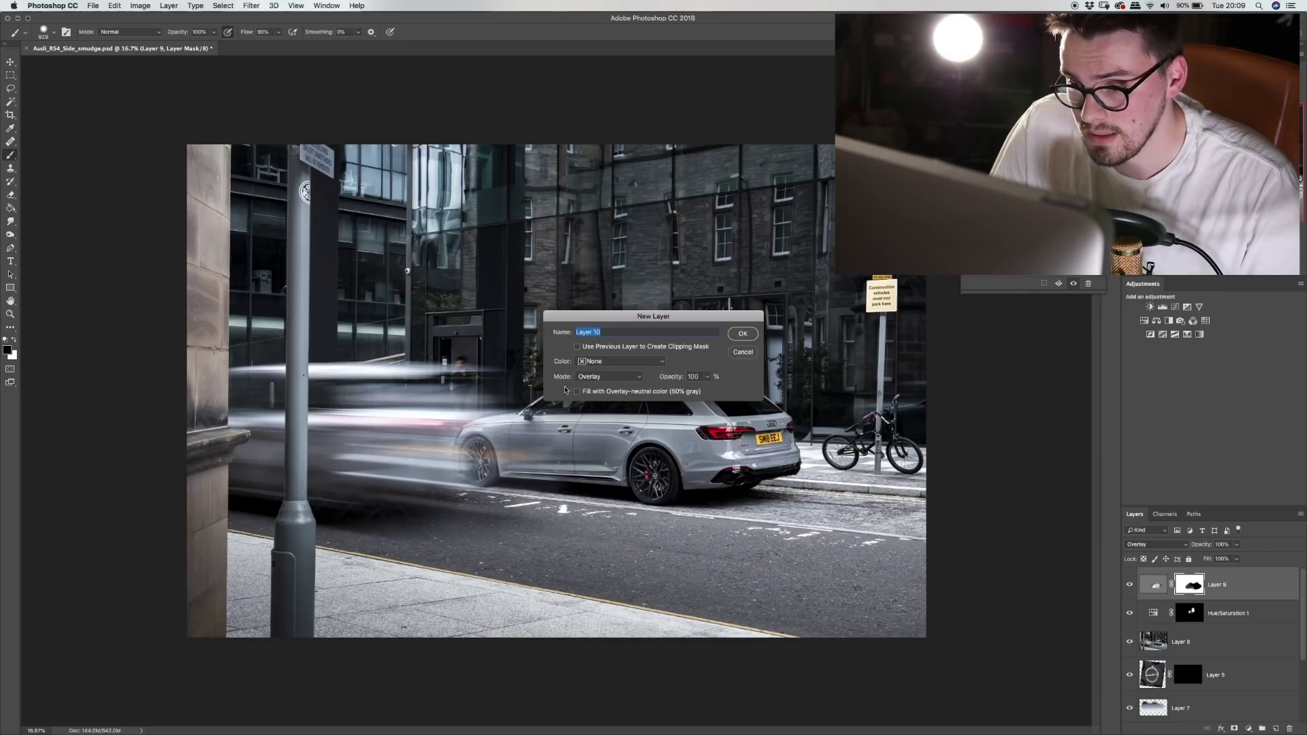
pyautogui.click(578, 392)
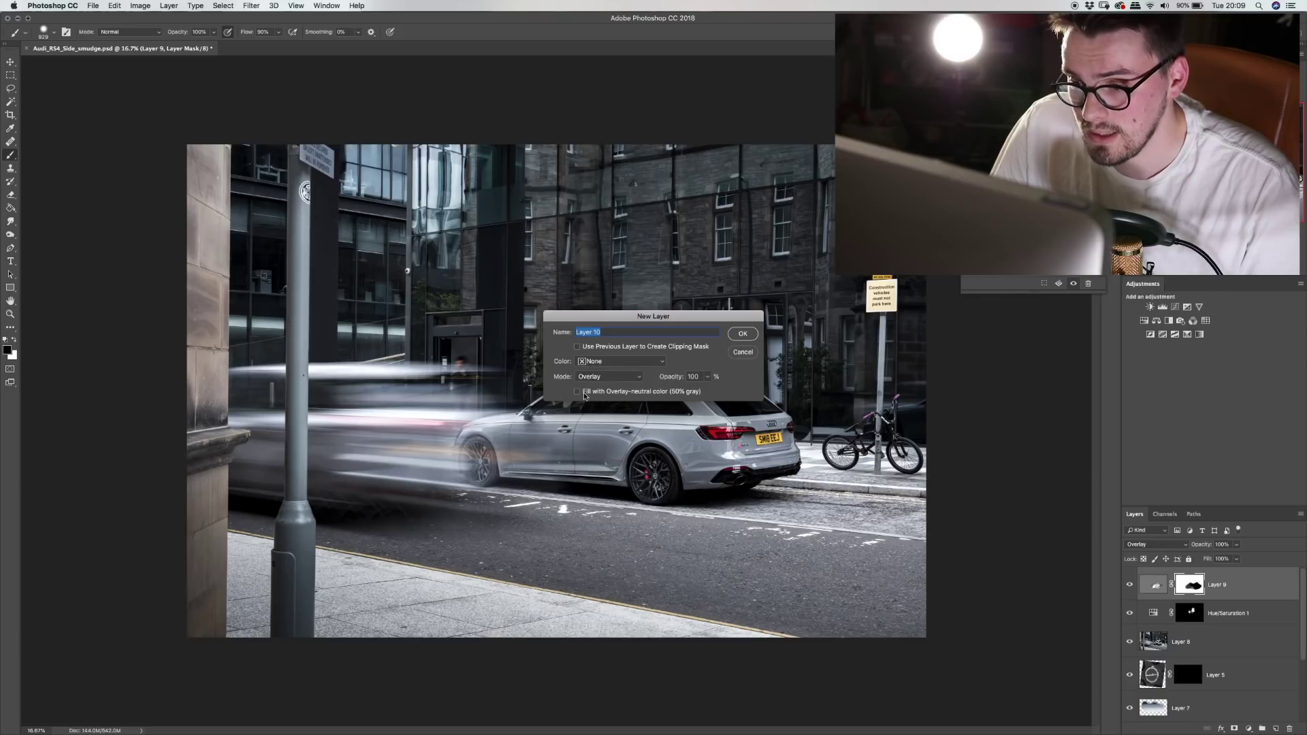
pyautogui.click(743, 333)
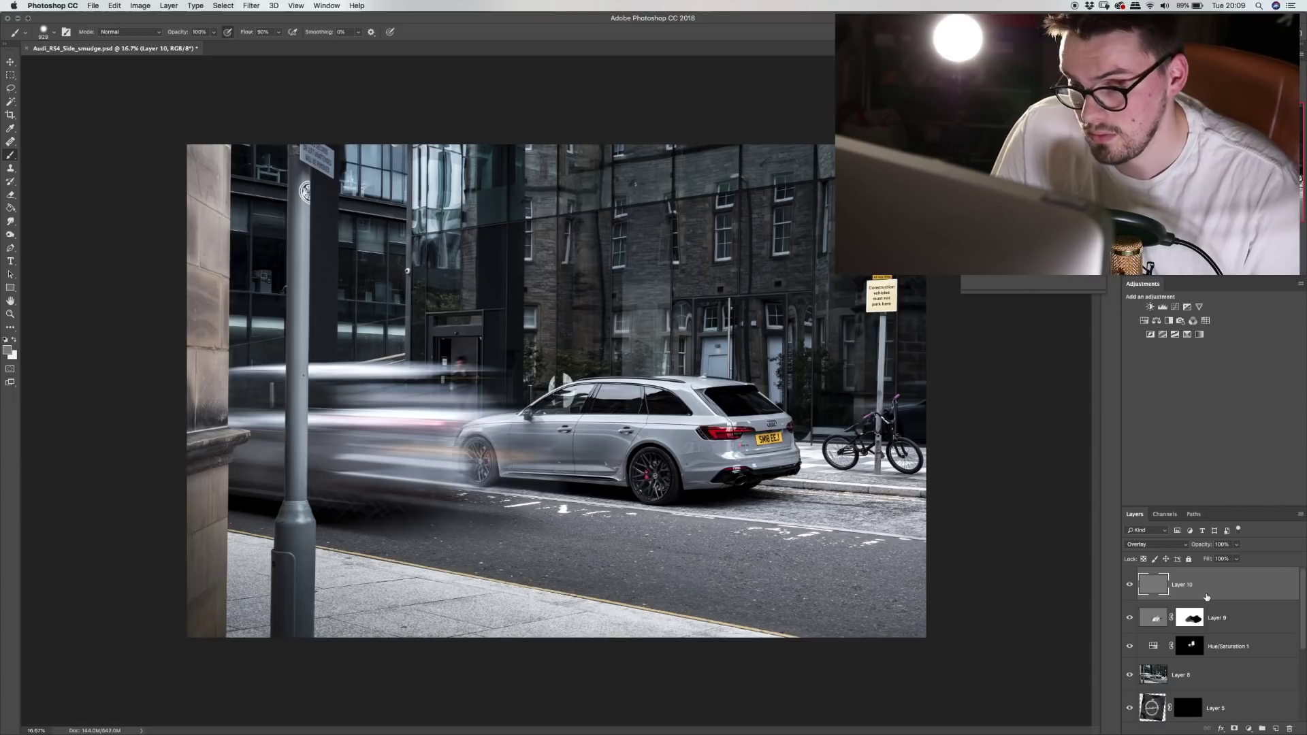
pyautogui.click(1215, 708)
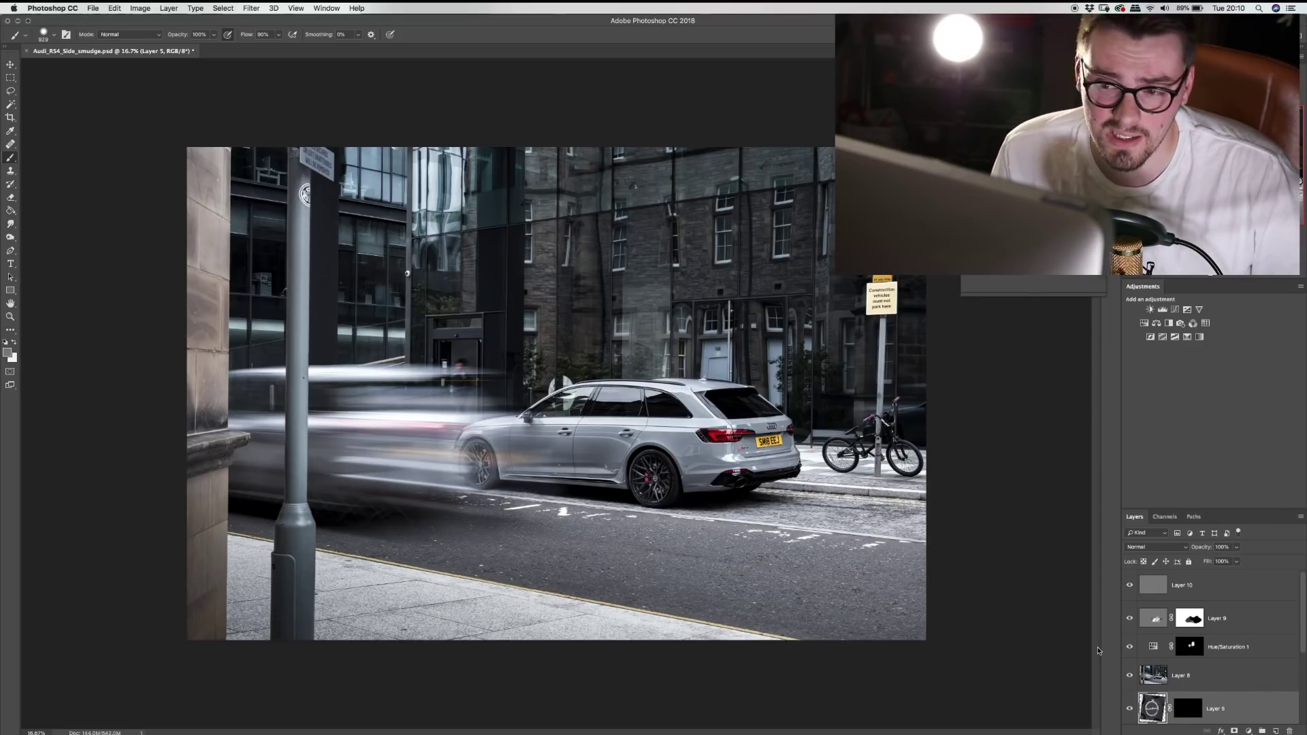
# Switch to Adobe Bridge and open front_Glass.psd and Rear_End.psd from the LA folder in Photoshop
pyautogui.press('super+Tab')
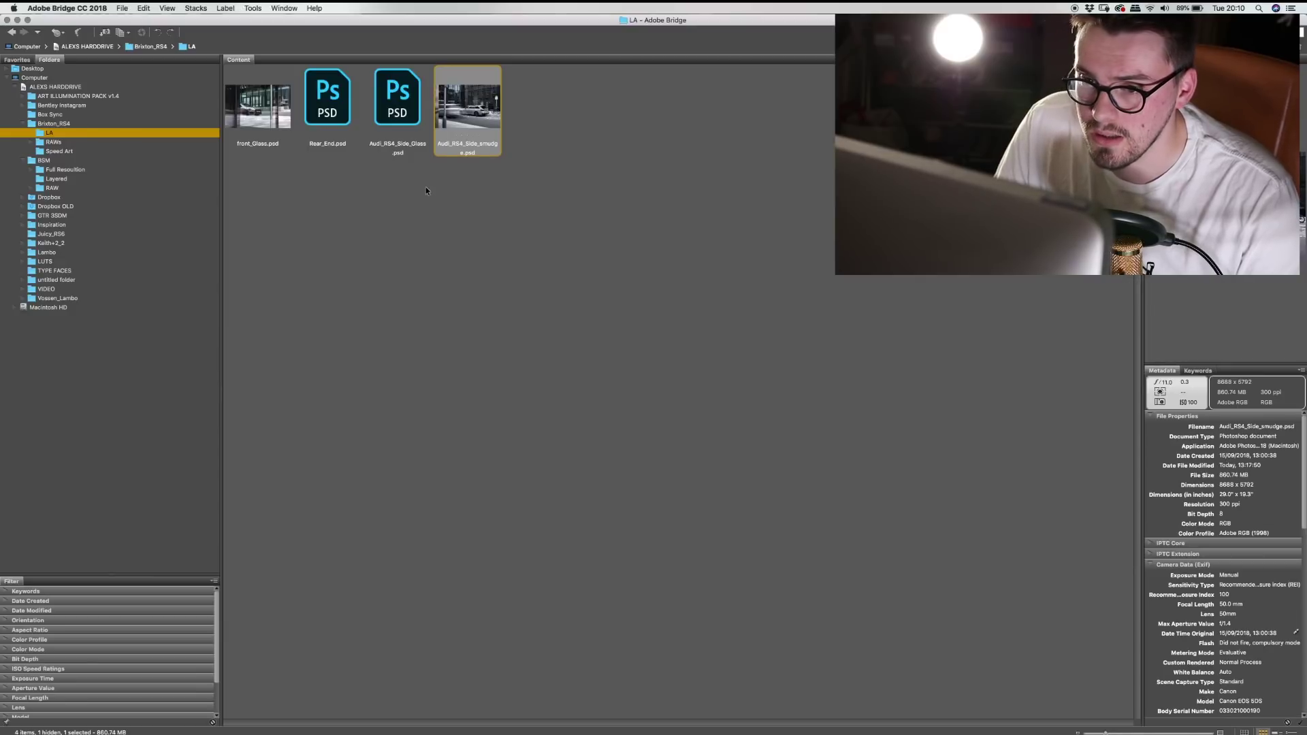
pyautogui.click(426, 190)
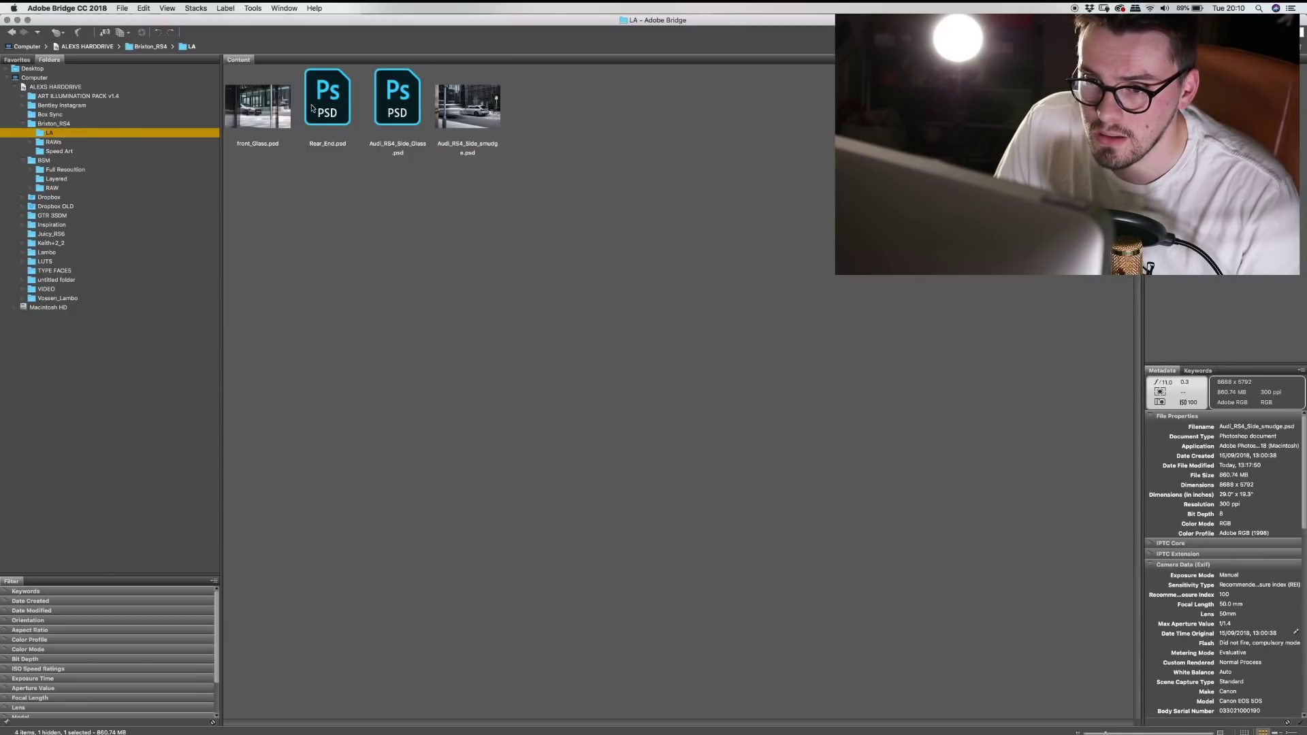
pyautogui.click(257, 105)
pyautogui.keyDown('shift'); pyautogui.click(328, 102); pyautogui.keyUp('shift')
pyautogui.moveTo(327, 102); pyautogui.dragTo(507, 708)
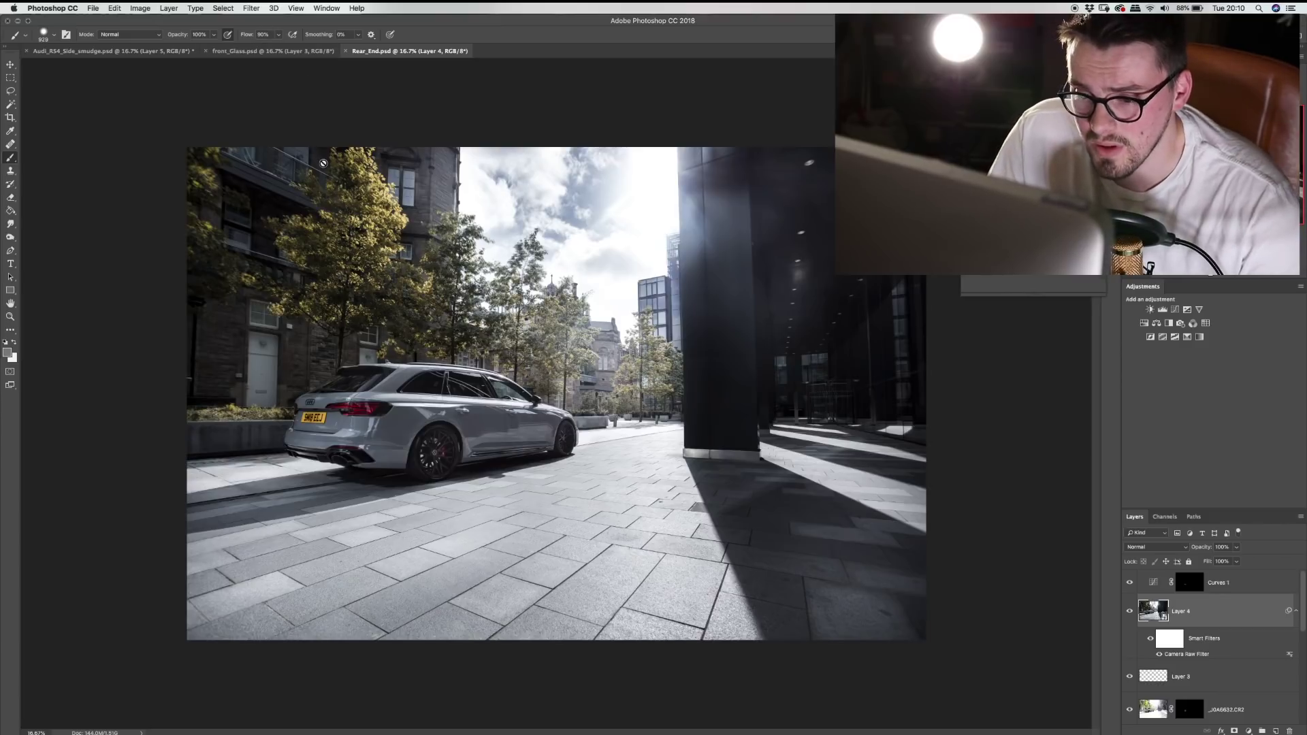
# Flip through the open documents to view front_Glass.psd and Rear_End.psd
pyautogui.click(272, 51)
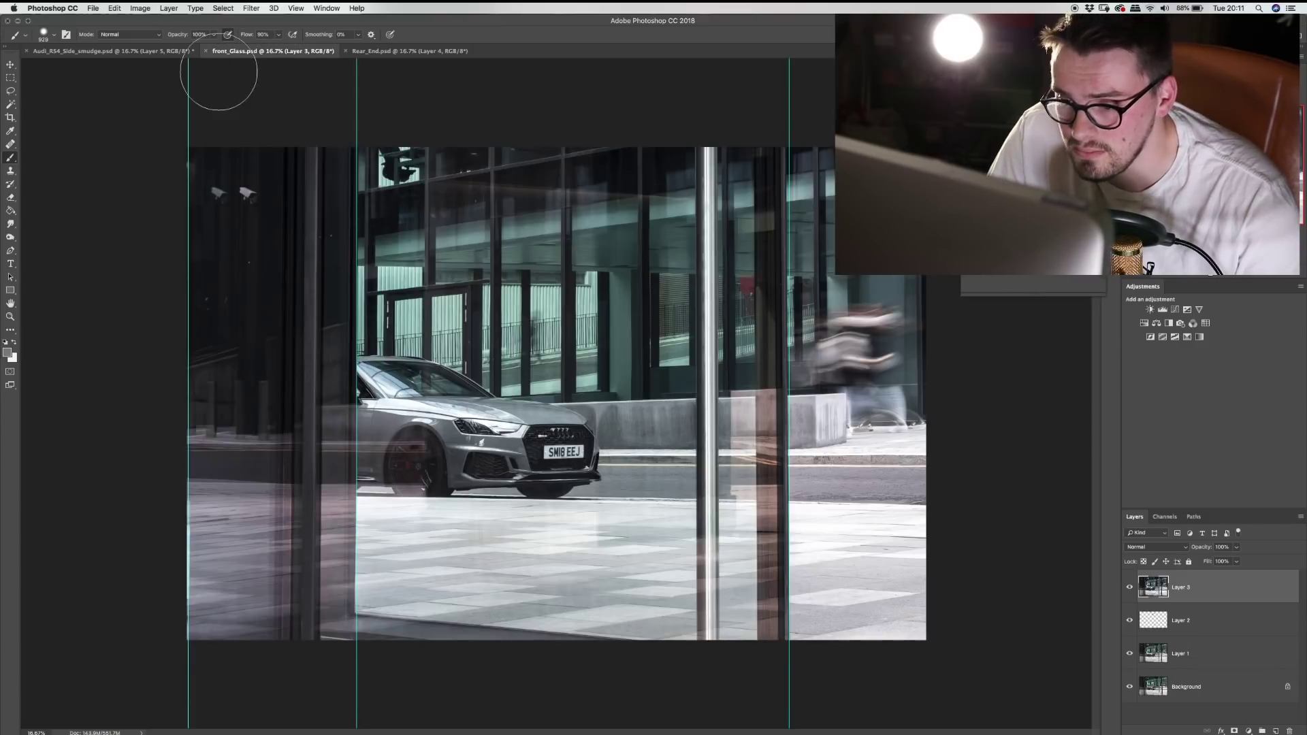
pyautogui.hotkey('ctrl', 'Tab')
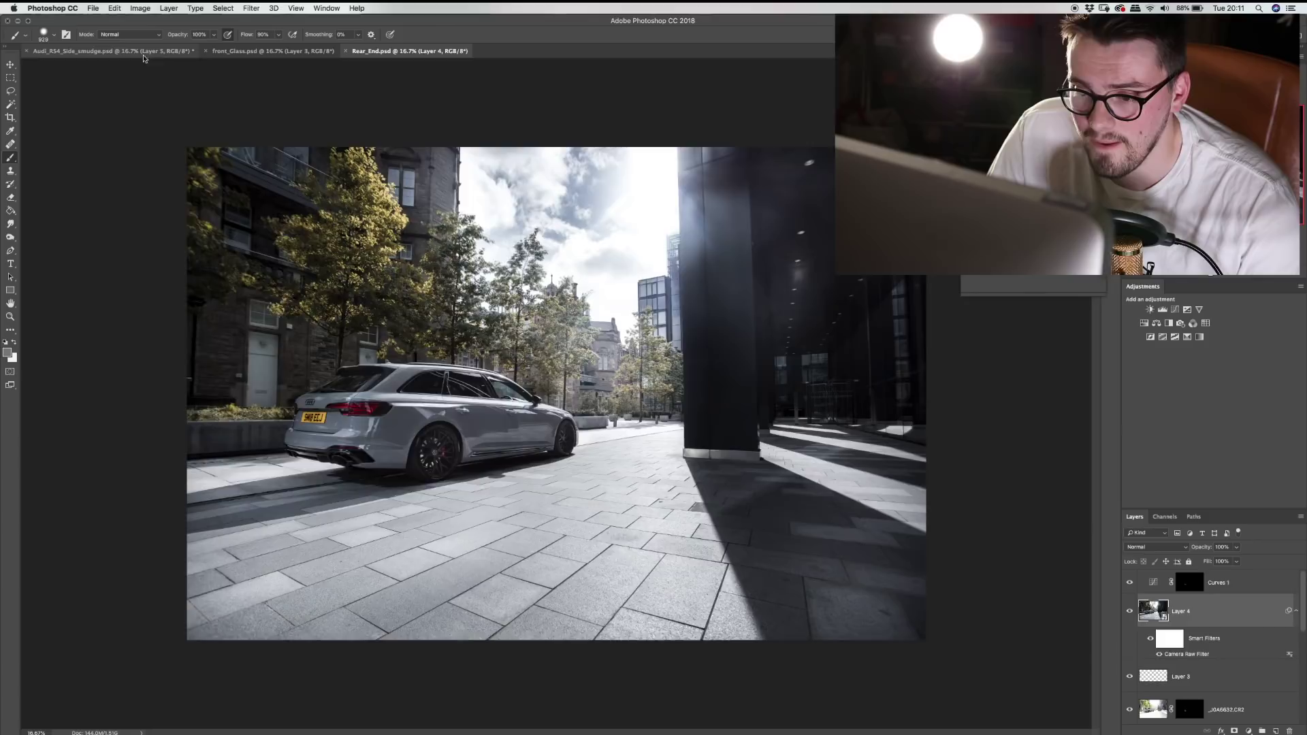
pyautogui.hotkey('ctrl', 'Tab')
pyautogui.hotkey('ctrl', 'Tab')
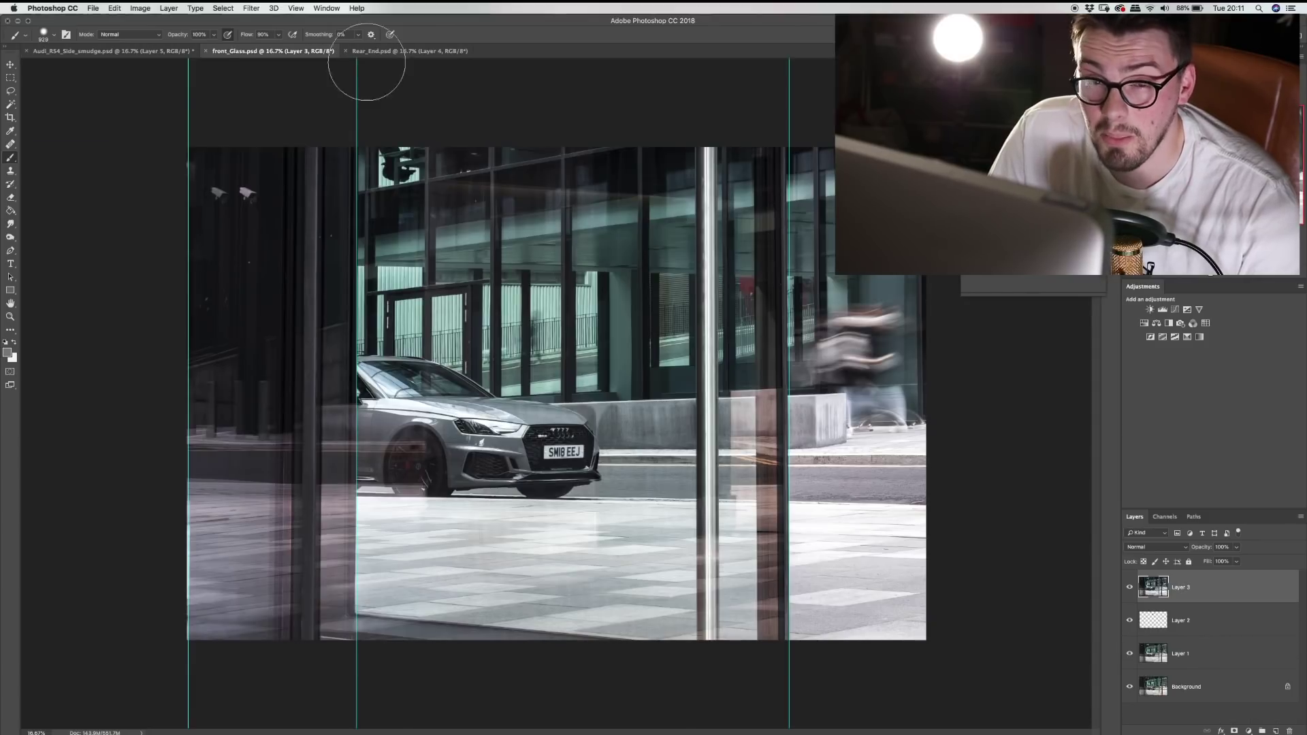
# Arrange the three open documents side by side in the 3-up Vertical layout
pyautogui.click(326, 9)
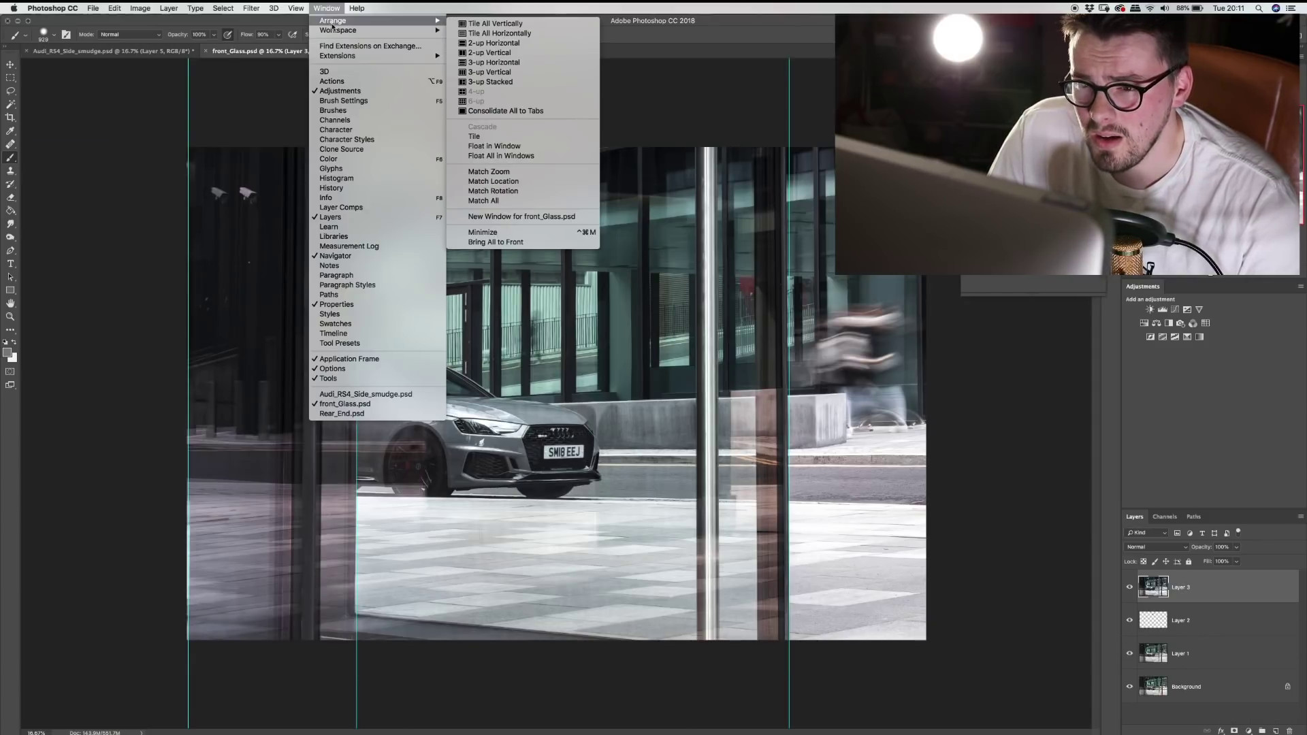
pyautogui.moveTo(340, 22)
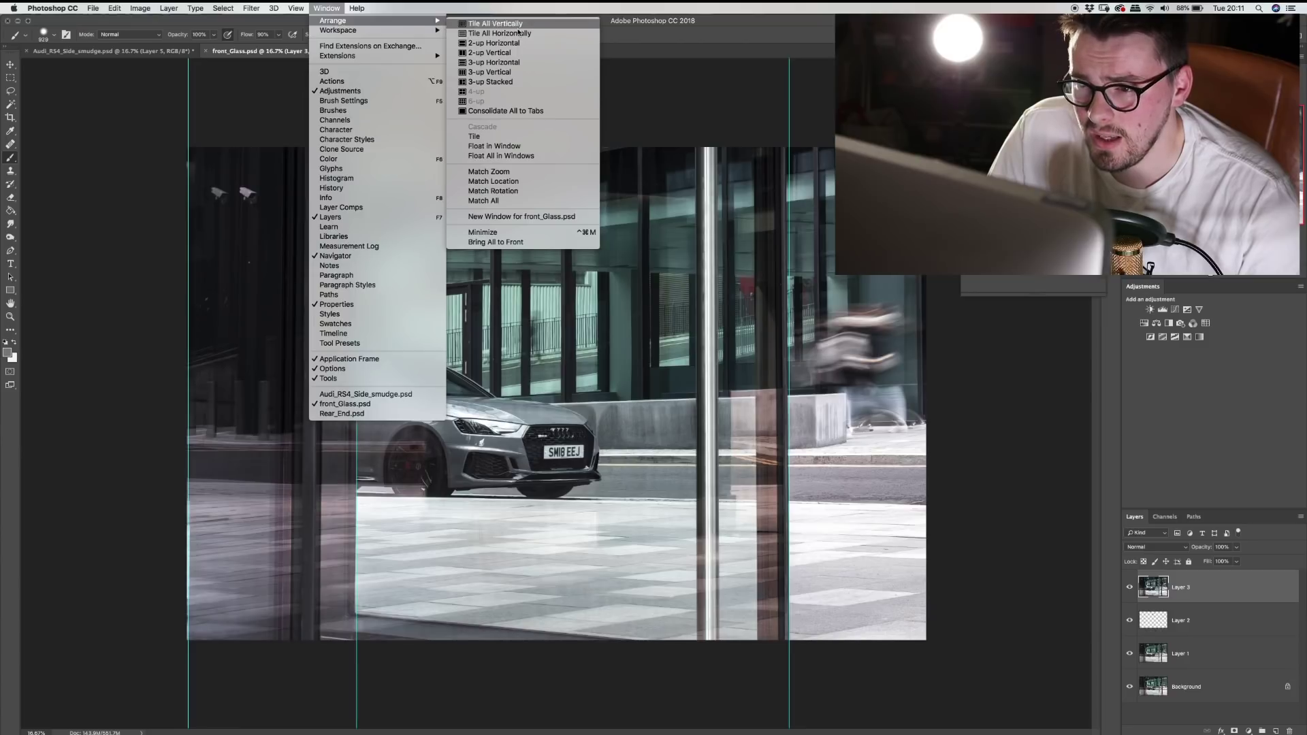
pyautogui.click(517, 74)
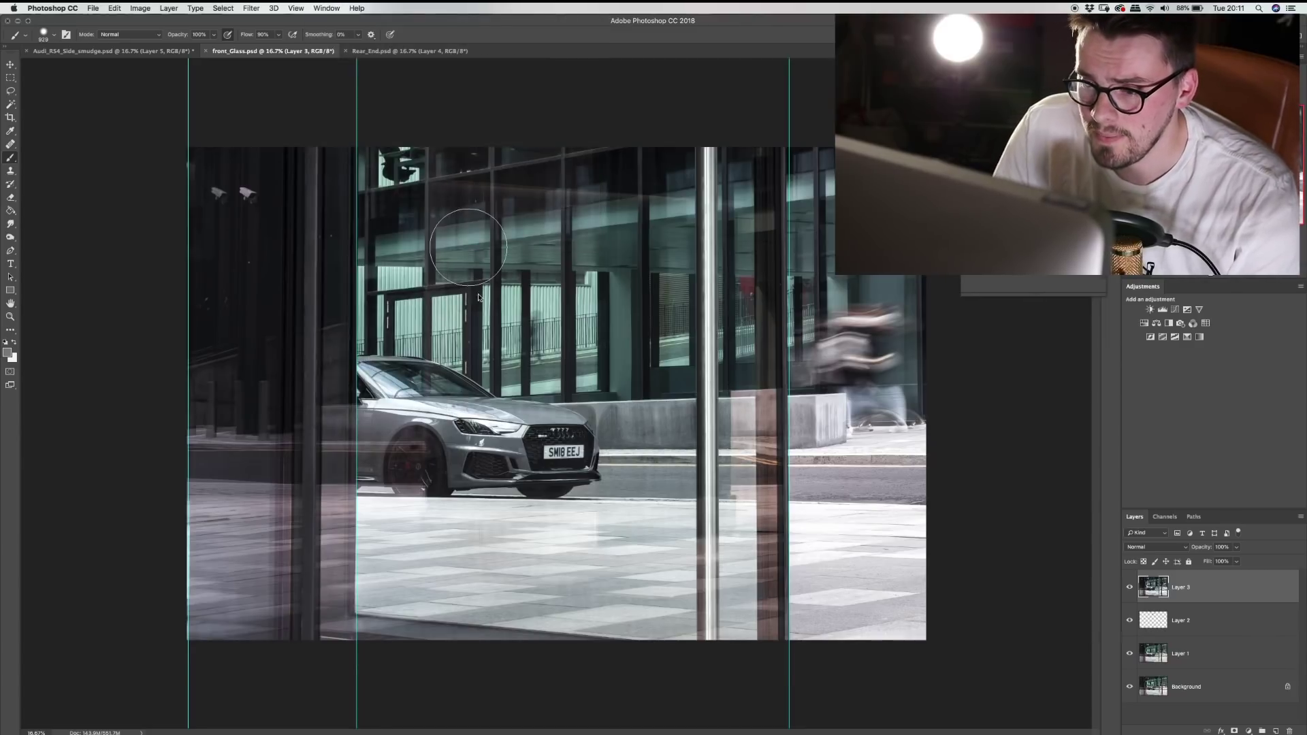
pyautogui.hotkey('ctrl', 'shift', 'Tab')
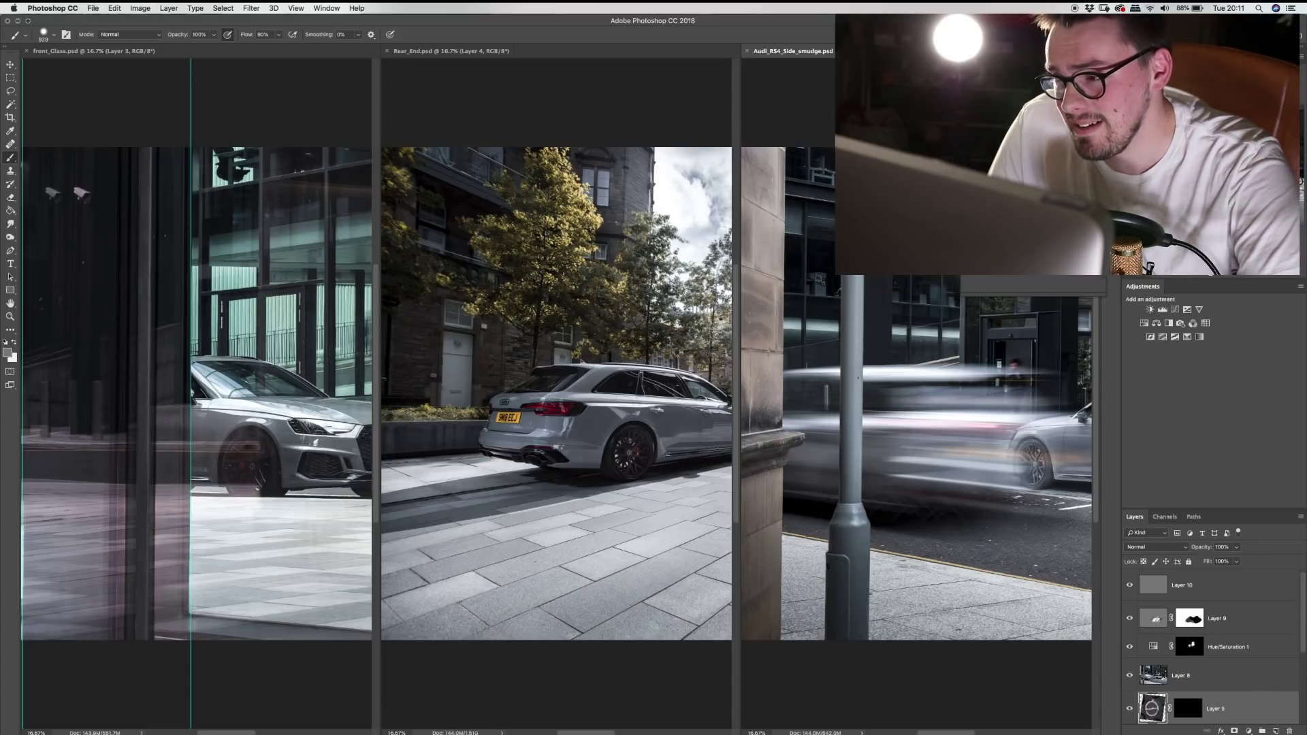
# Zoom all three documents out to 8.33% so more of each photo shows, and hide the guides in front_Glass.psd
pyautogui.press('super+minus')
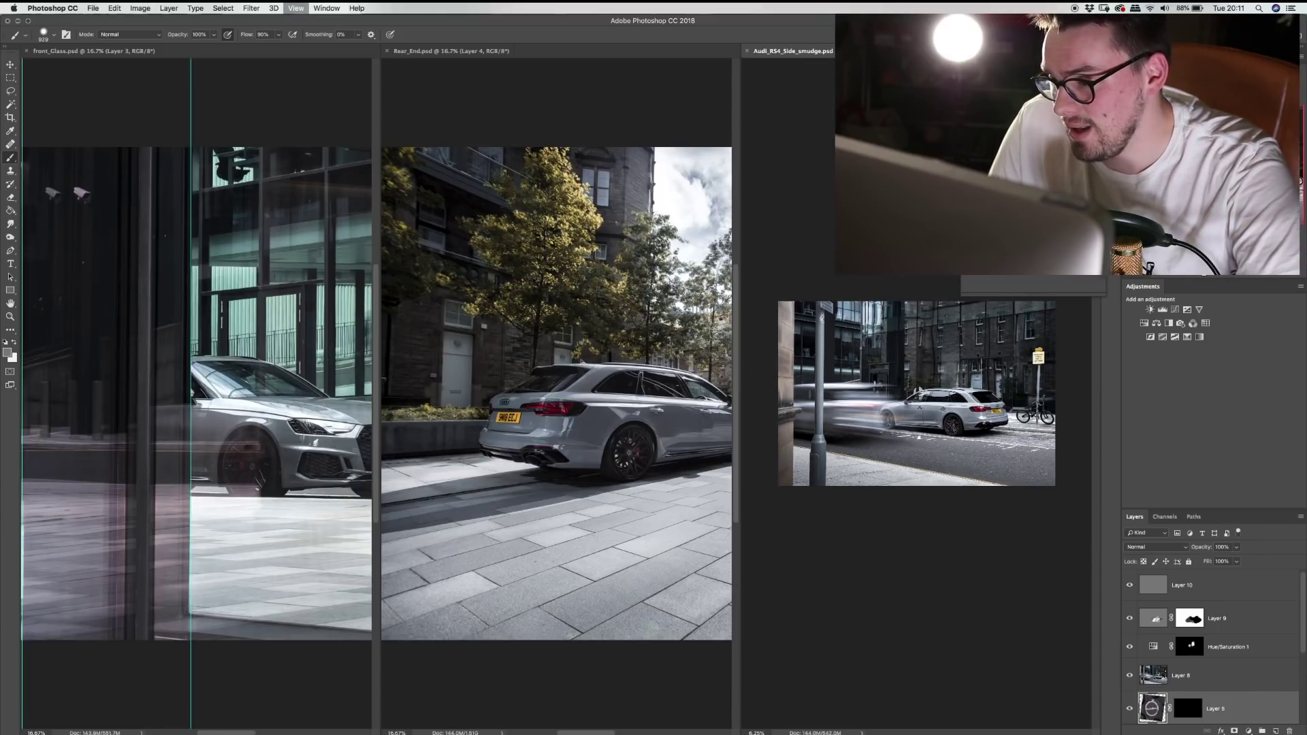
pyautogui.click(502, 54)
pyautogui.press('super+minus')
pyautogui.press('super+minus')
pyautogui.press('super+minus')
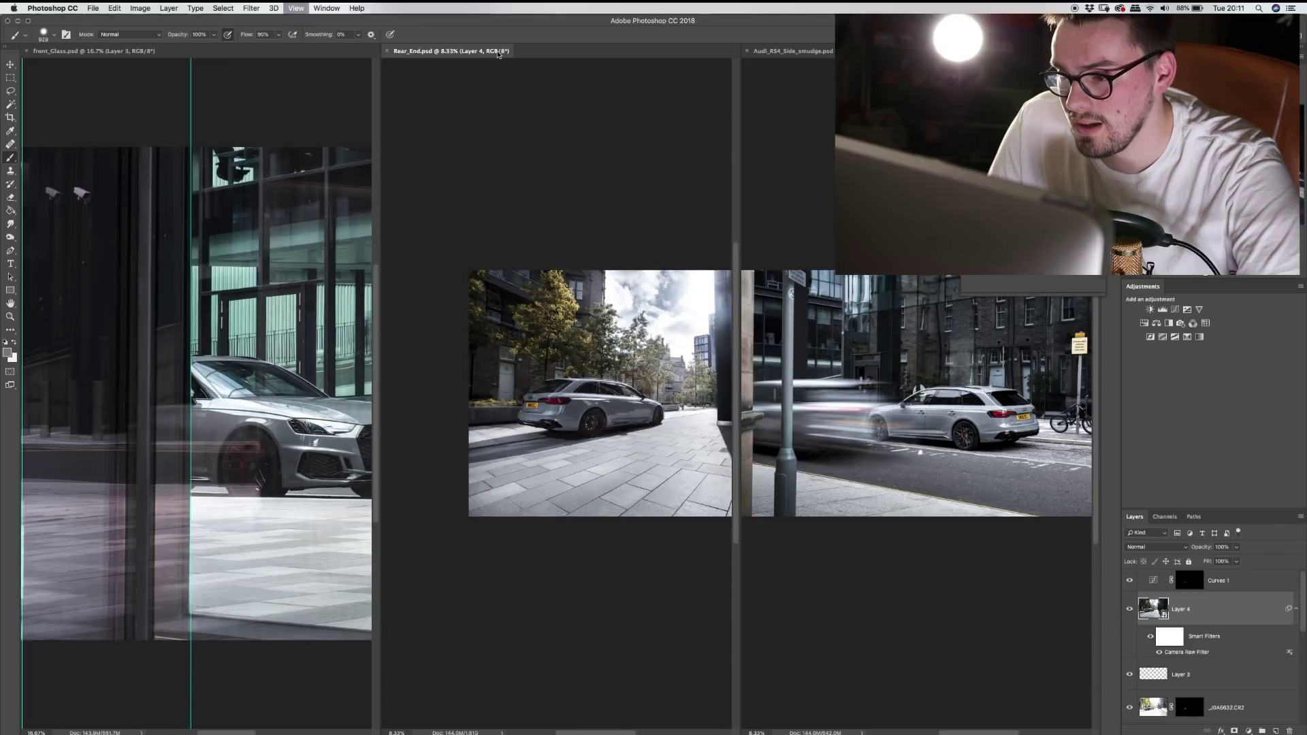
pyautogui.press('super+plus')
pyautogui.click(141, 72)
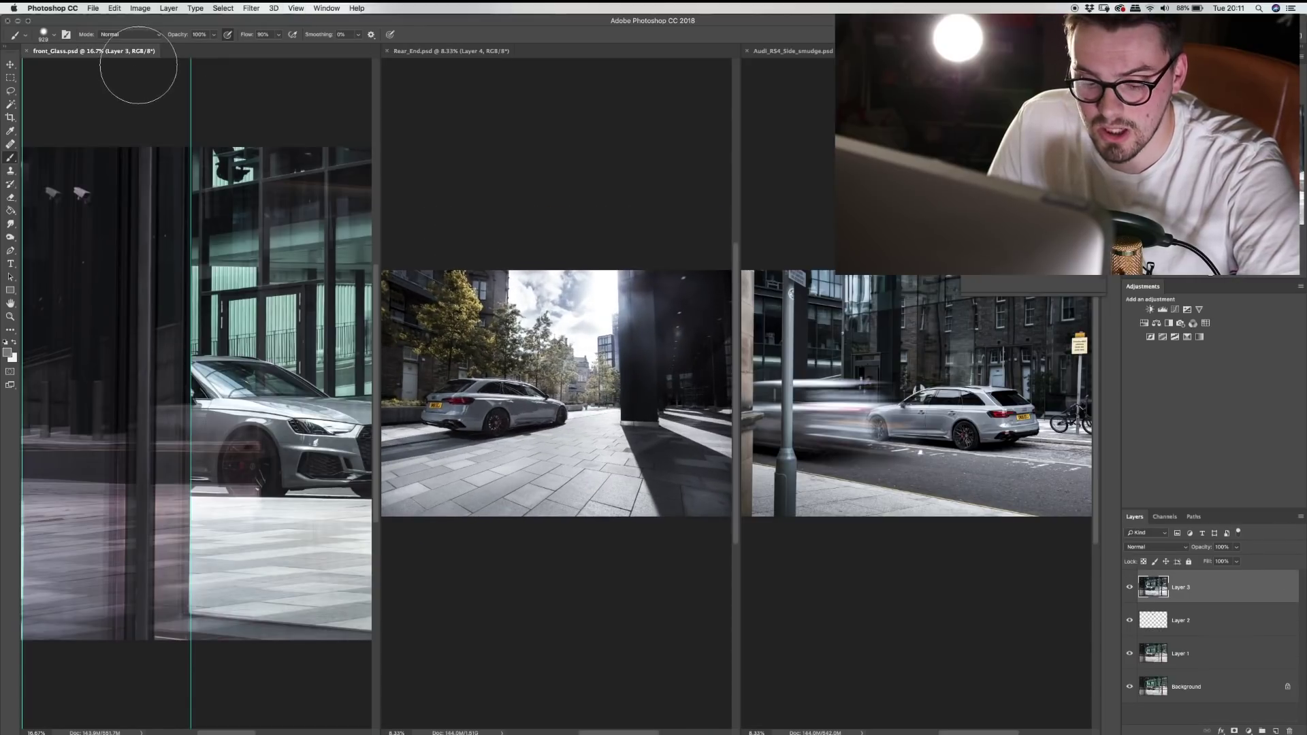
pyautogui.press('super+minus')
pyautogui.press('super+minus')
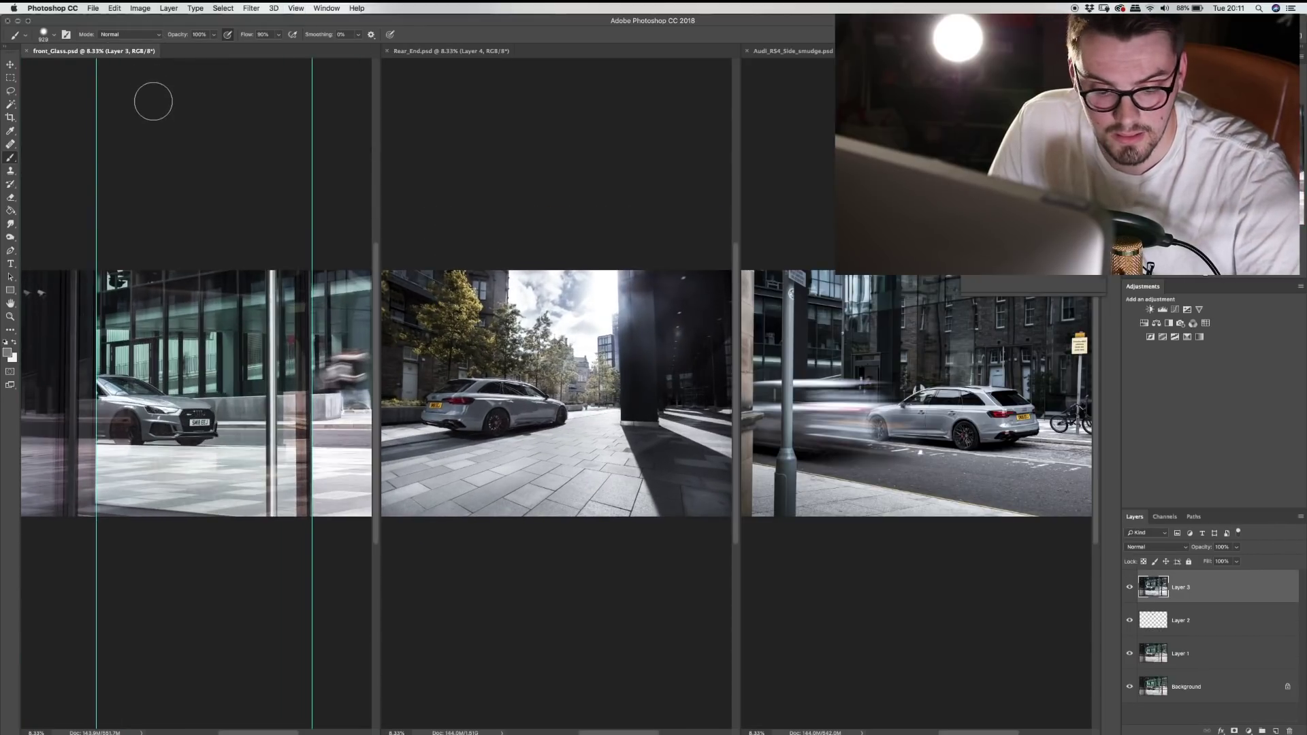
pyautogui.press('super+semicolon')
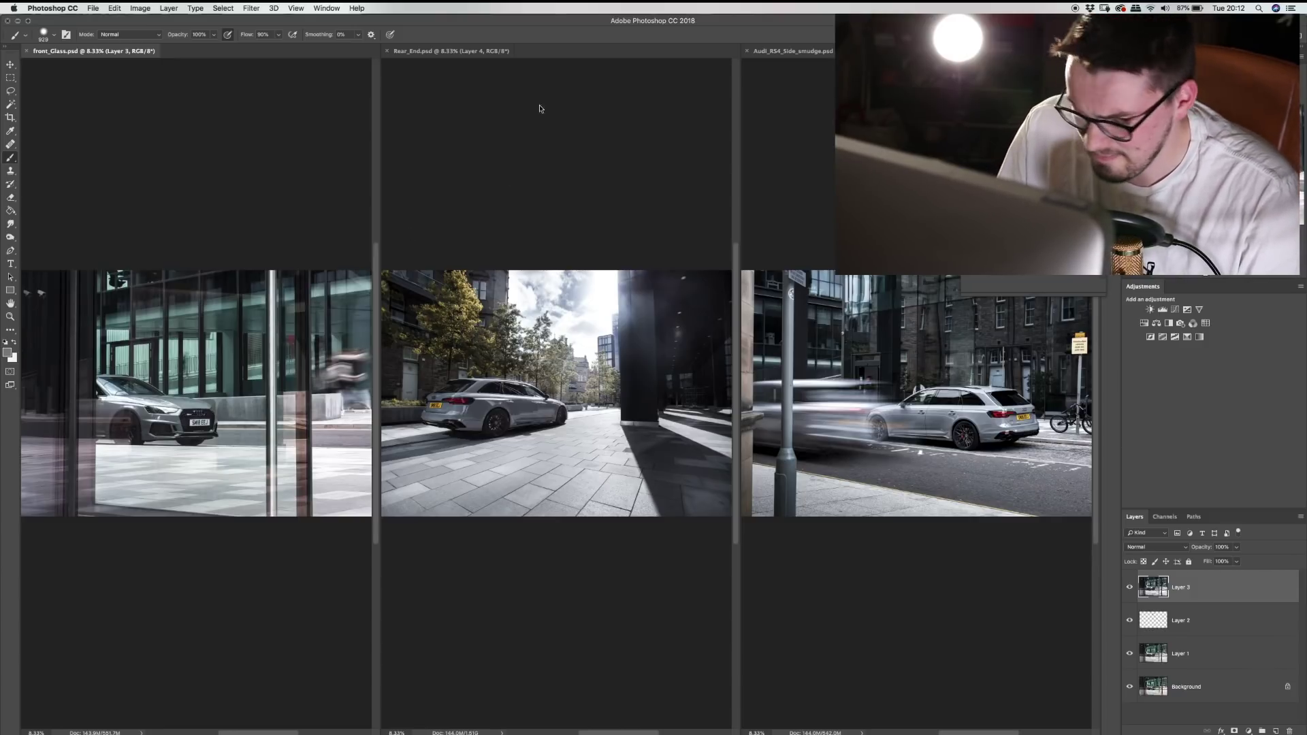
# Close all three open documents
pyautogui.click(794, 50)
pyautogui.press('super+w')
pyautogui.click(624, 235)
pyautogui.click(605, 52)
pyautogui.press('super+w')
pyautogui.press('super+w')
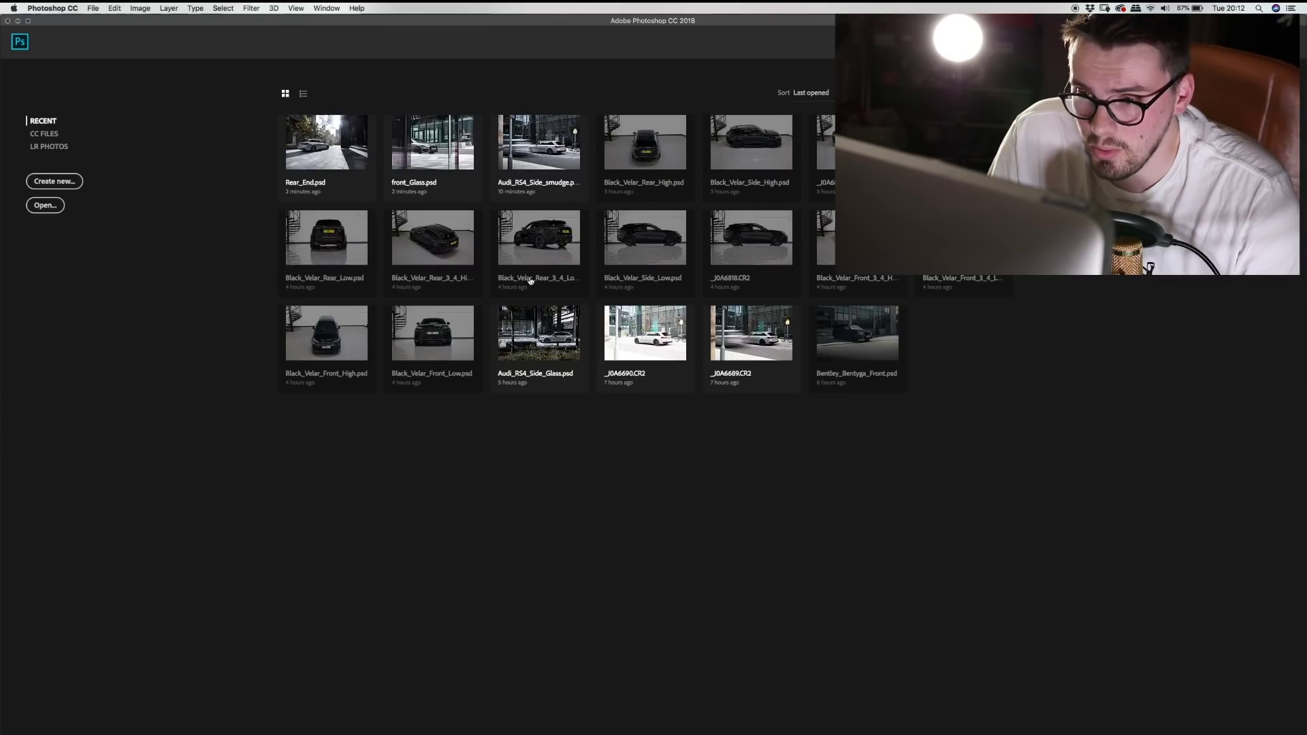
# Switch to Adobe Bridge and browse the RAWs folder of the car shoot
pyautogui.press('super+Tab')
pyautogui.click(601, 383)
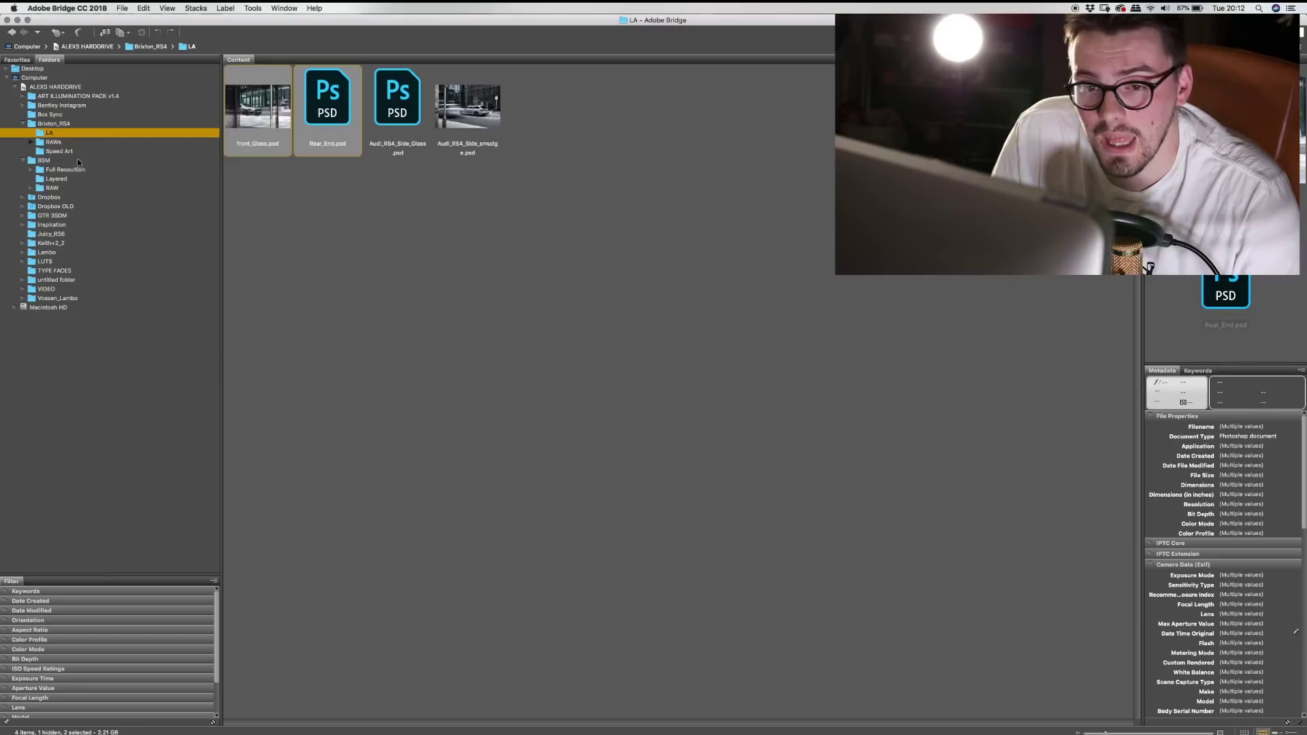
pyautogui.press('Down')
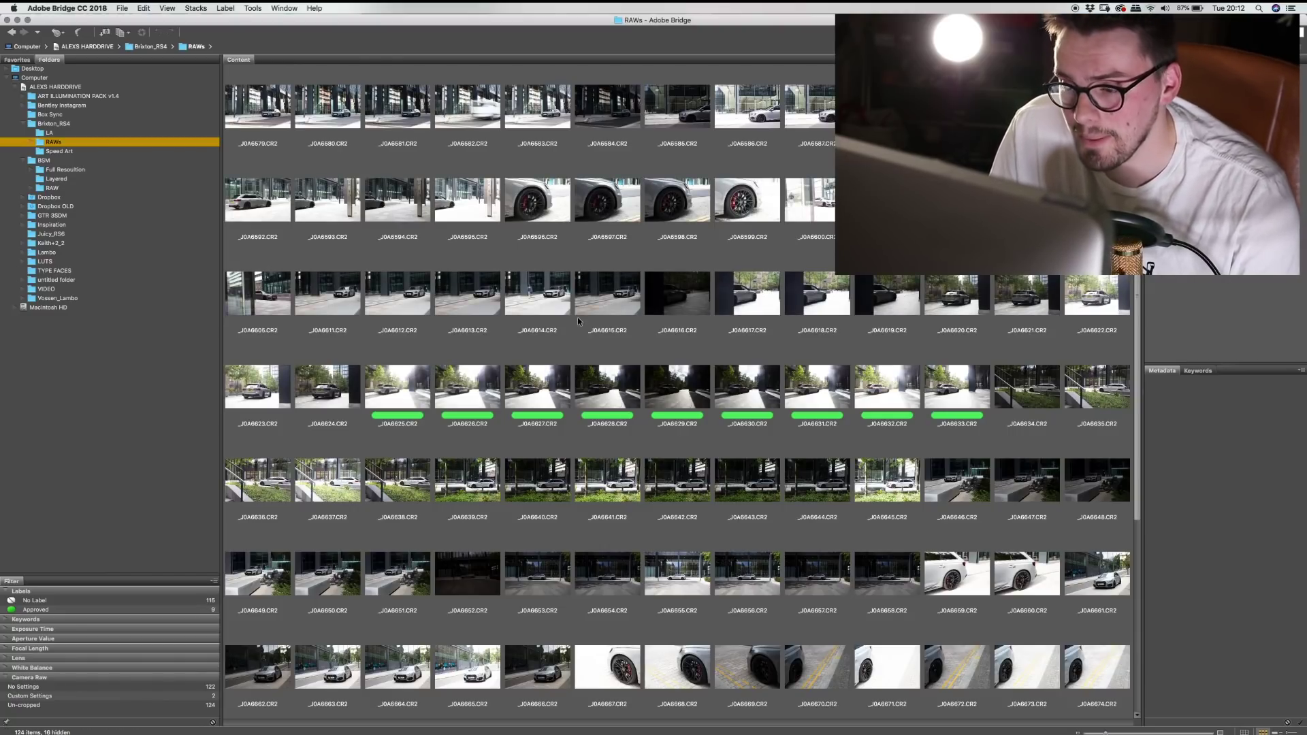
pyautogui.click(810, 109)
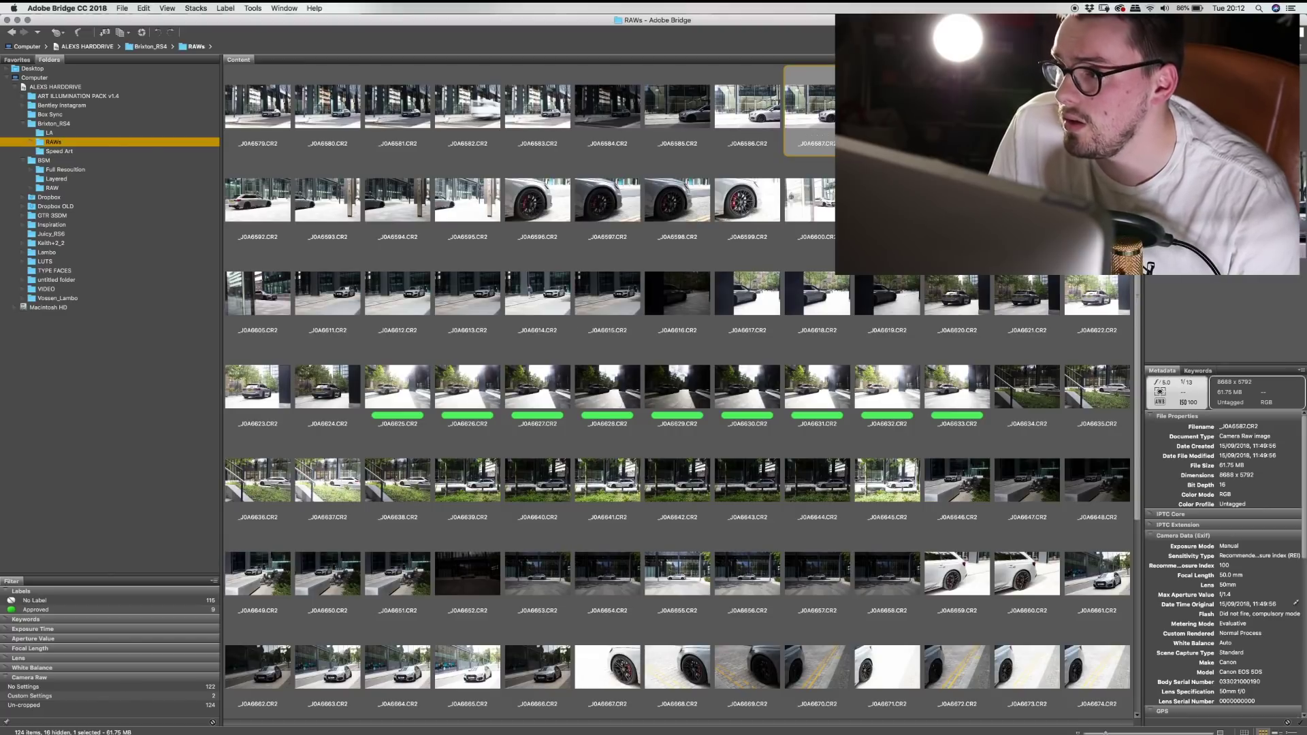
# Open _J0A6593.CR2 and _J0A6594.CR2 together in Photoshop through Camera Raw with their default settings
pyautogui.click(321, 195)
pyautogui.keyDown('shift'); pyautogui.click(392, 200); pyautogui.keyUp('shift')
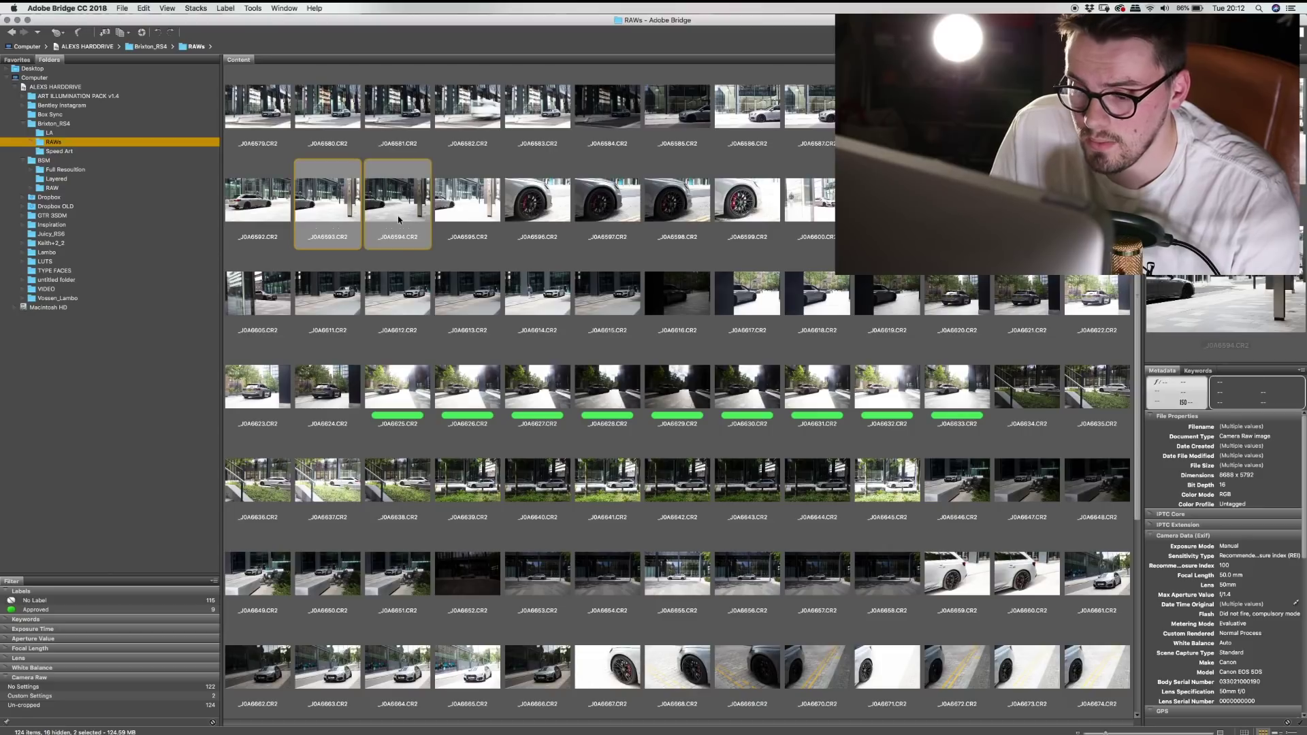
pyautogui.moveTo(506, 715)
pyautogui.moveTo(381, 204); pyautogui.dragTo(506, 715)
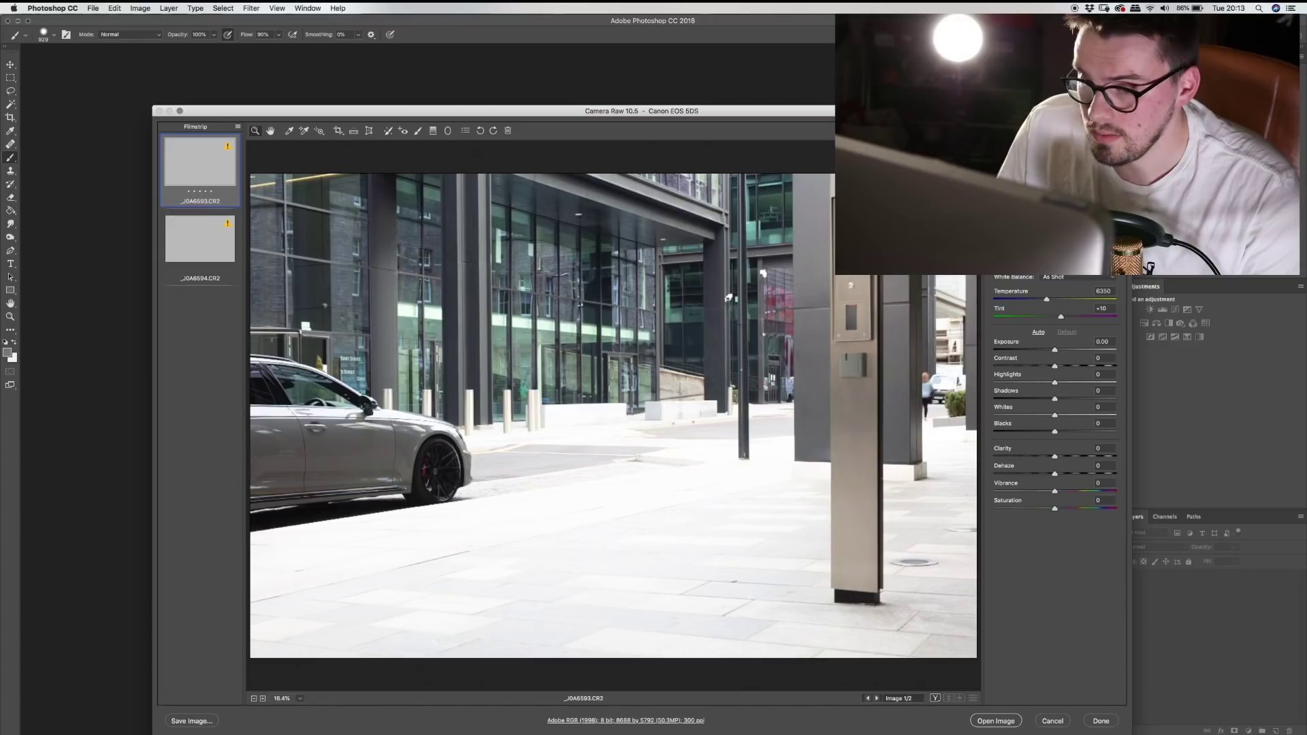
pyautogui.press('super+a')
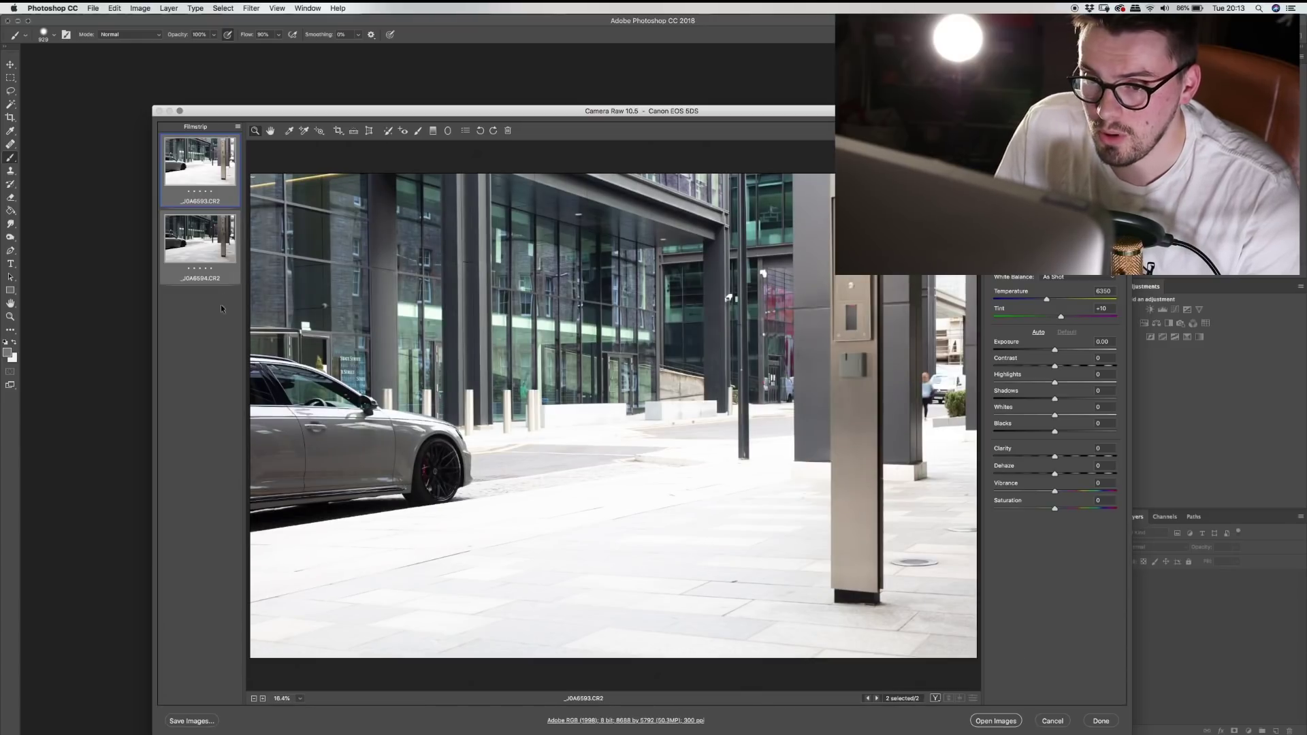
pyautogui.moveTo(653, 734)
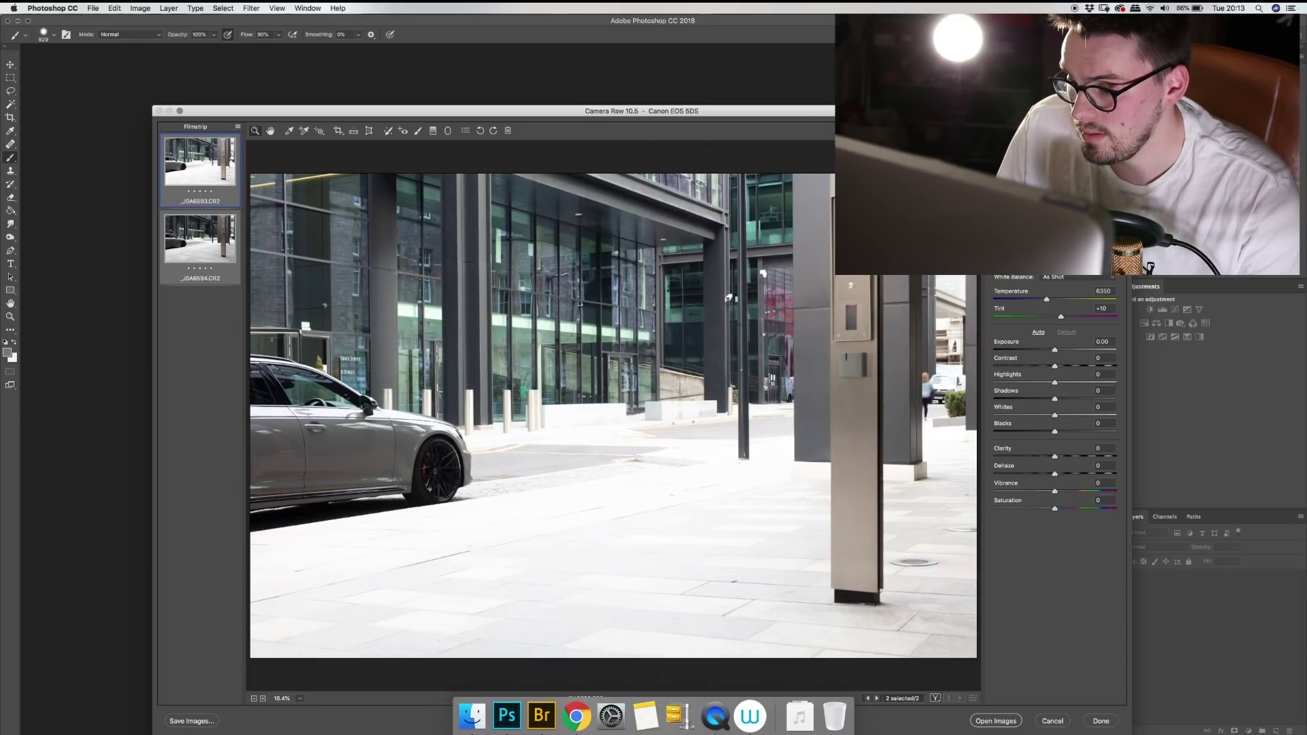
pyautogui.click(997, 721)
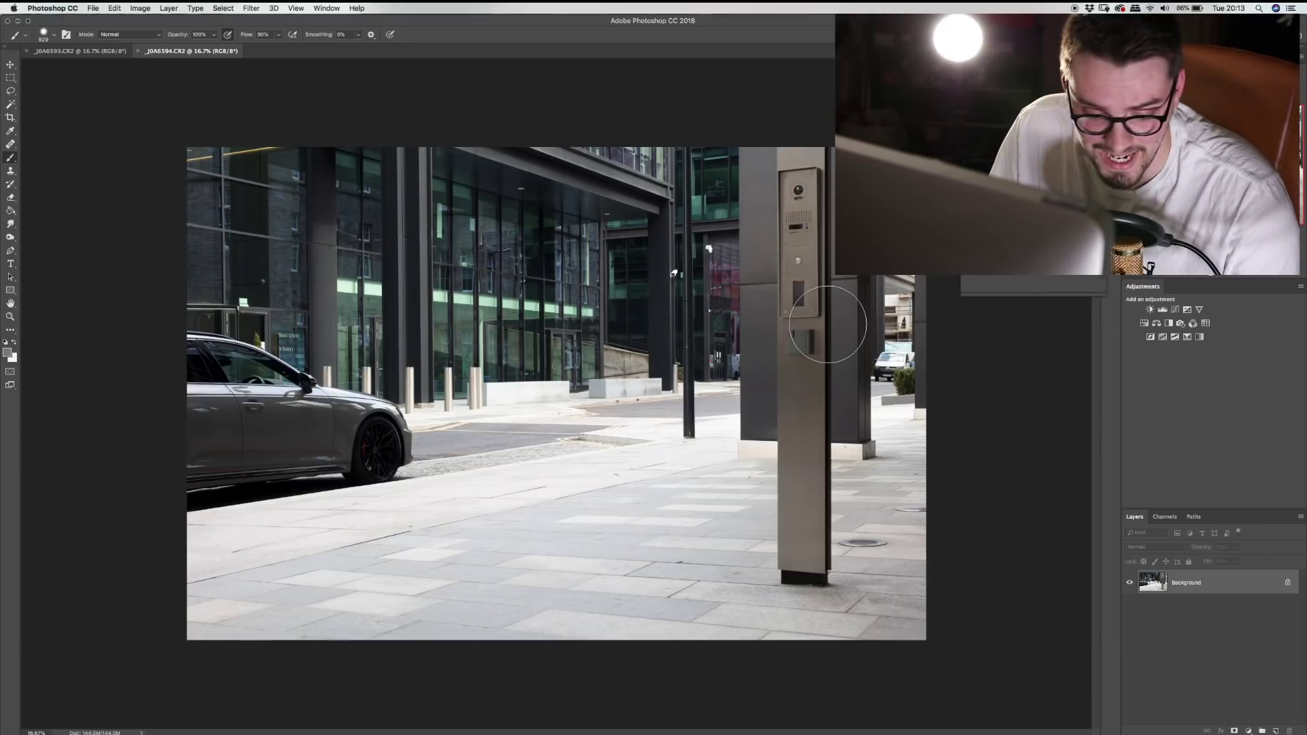
# Copy the entire _J0A6594.CR2 image and paste it as a new layer in _J0A6593.CR2, with the Move tool active
pyautogui.press('super+a')
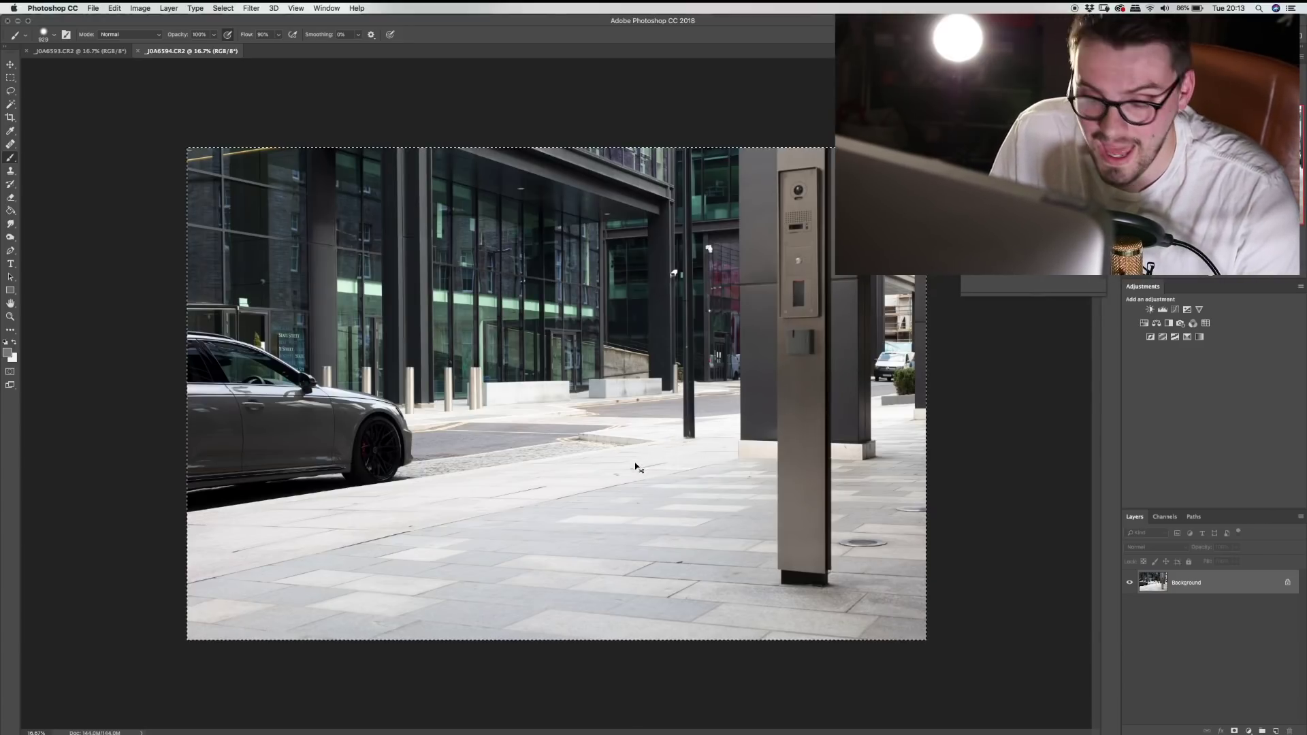
pyautogui.press('super+c')
pyautogui.click(92, 51)
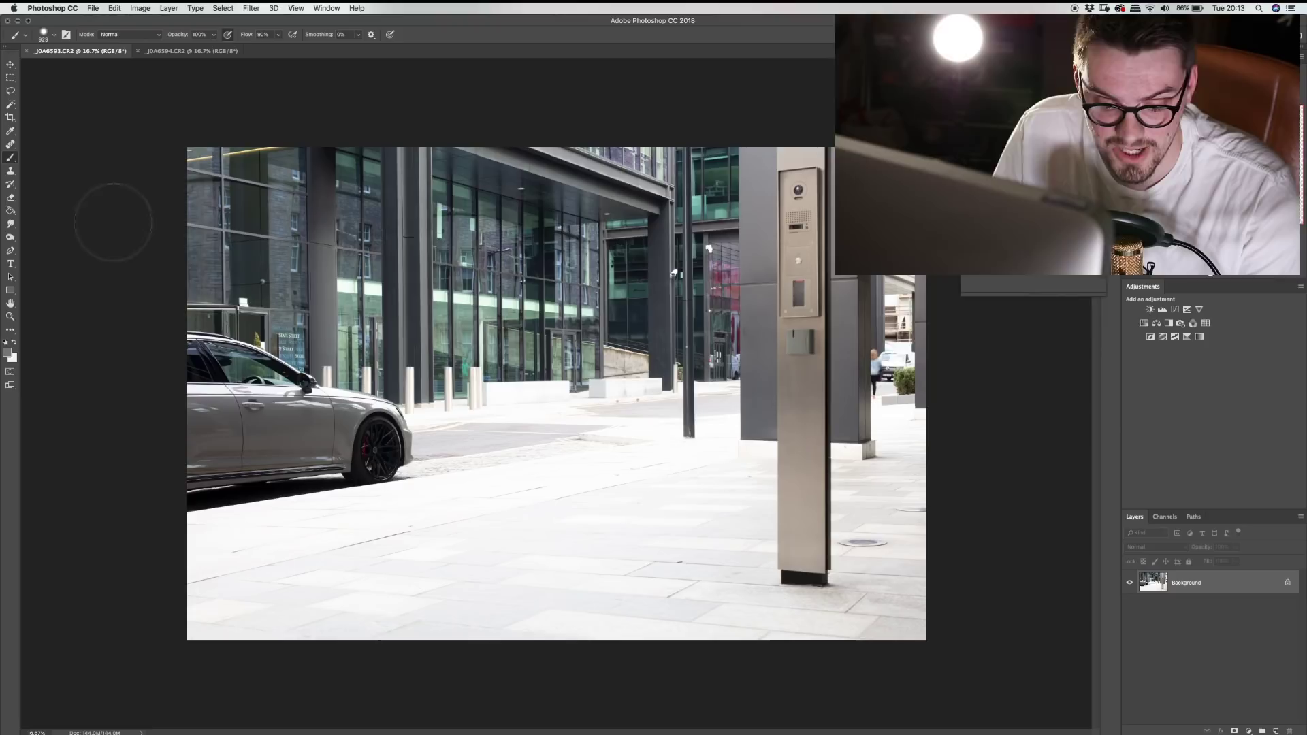
pyautogui.press('super+v')
pyautogui.press('v')
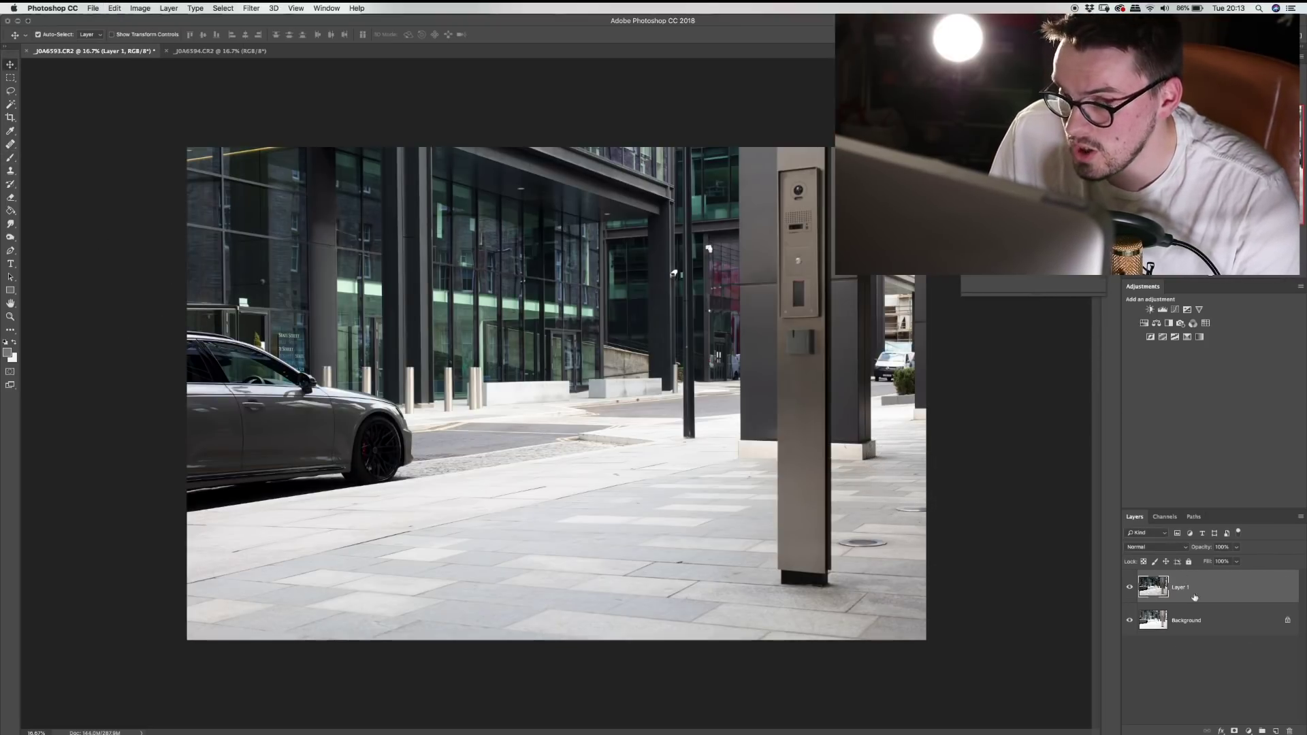
# Set the blend mode of Layer 1 to Difference
pyautogui.click(1170, 547)
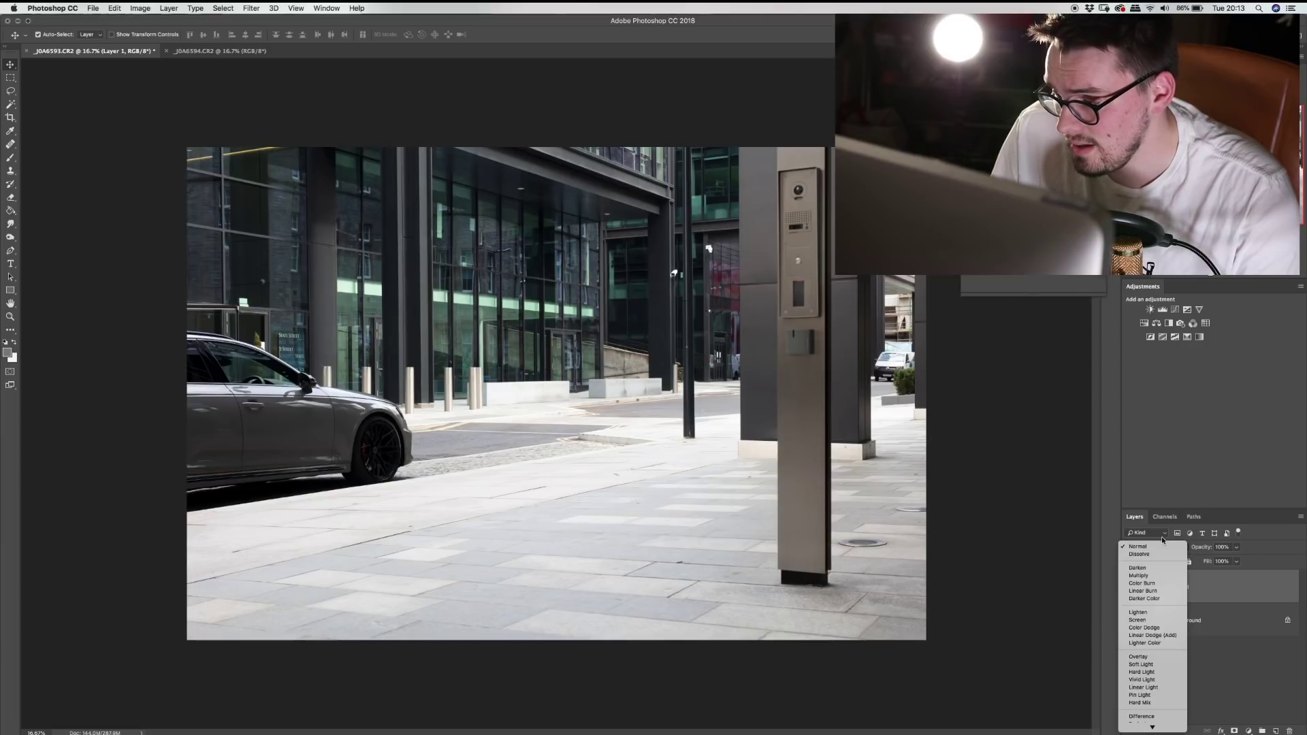
pyautogui.scroll(-2, 1173, 687)
pyautogui.click(1169, 679)
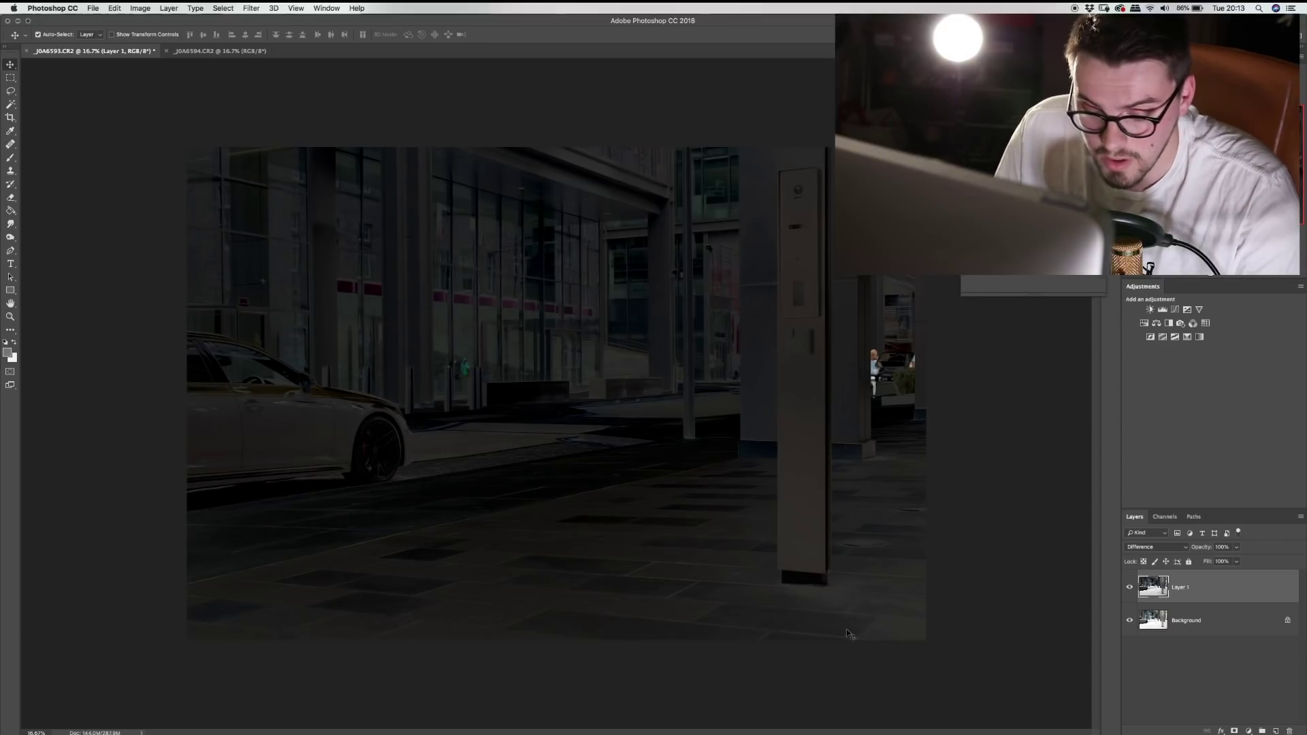
# Free-transform Layer 1, shifting it out of register and moving it back until the car roughly overlaps the Background layer
pyautogui.press('super+t')
pyautogui.moveTo(709, 497); pyautogui.dragTo(725, 536)
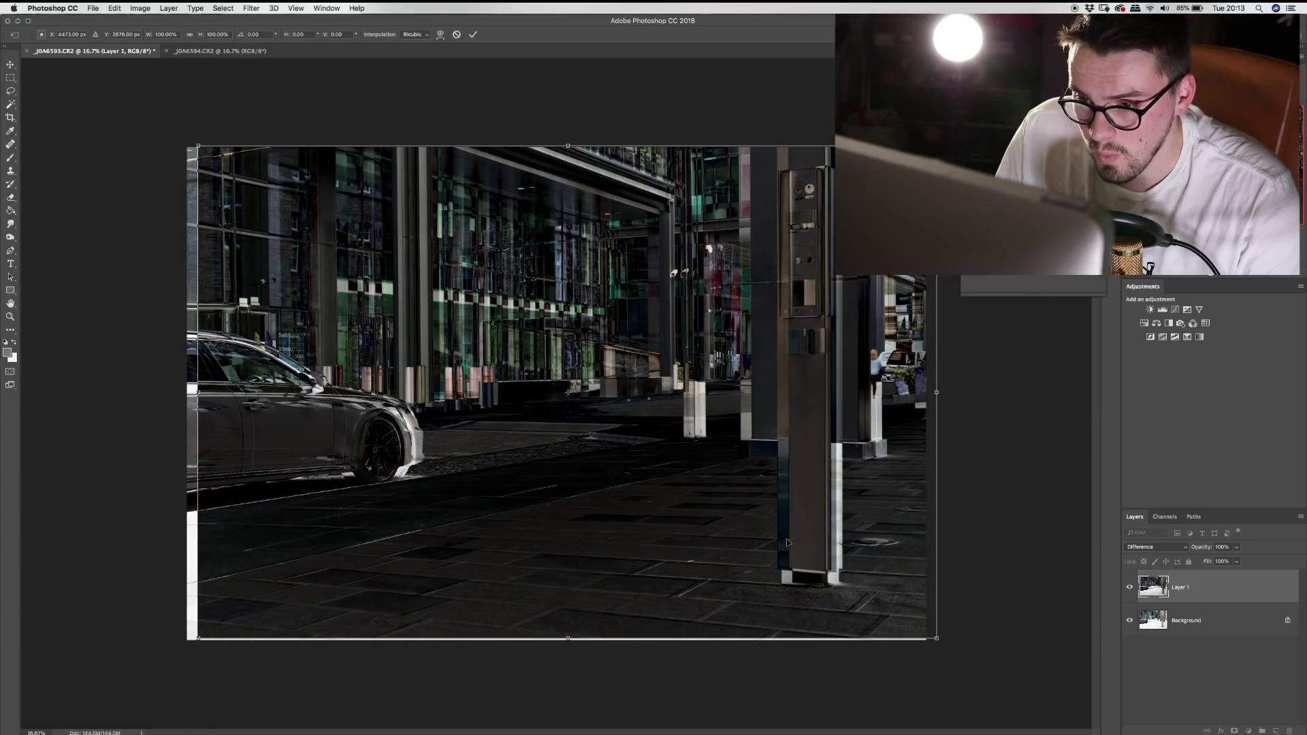
pyautogui.press('super+0')
pyautogui.press('super+plus')
pyautogui.press('super+plus')
pyautogui.press('super+plus')
pyautogui.press('super+plus')
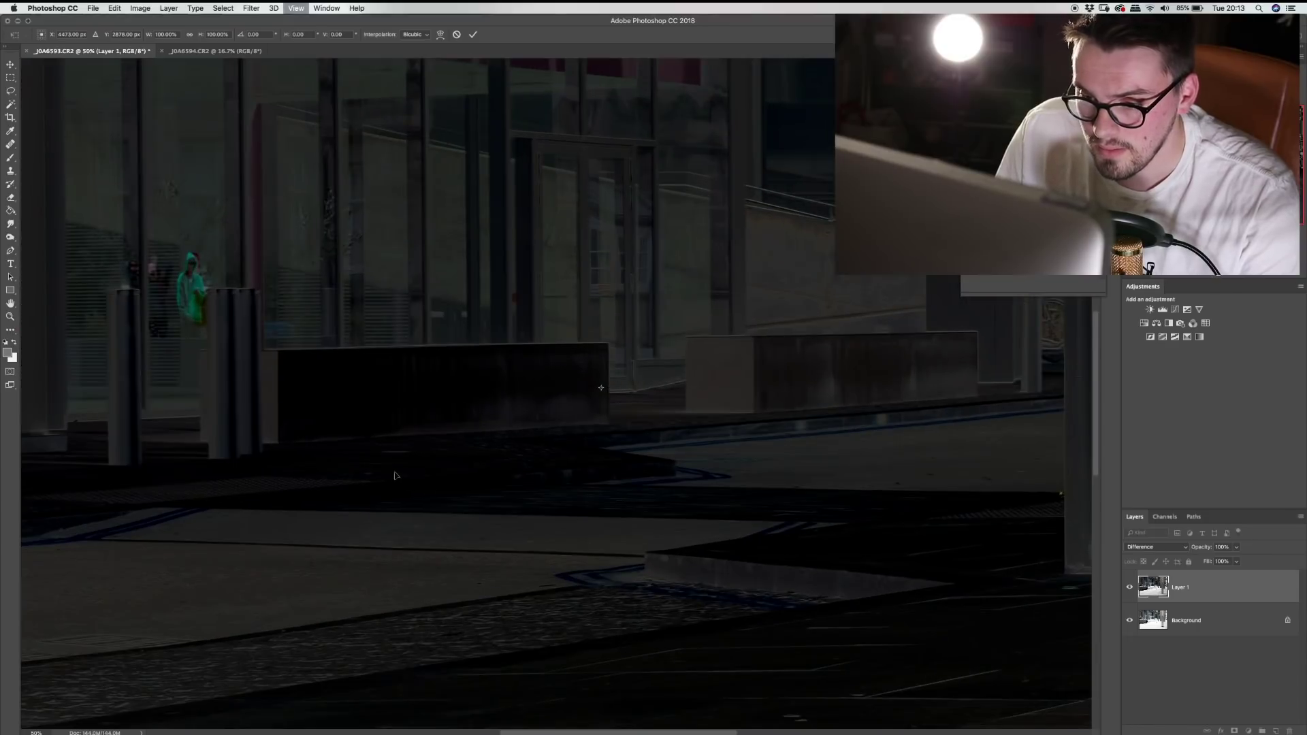
pyautogui.moveTo(647, 429); pyautogui.dragTo(783, 388)
pyautogui.moveTo(260, 553); pyautogui.dragTo(662, 499)
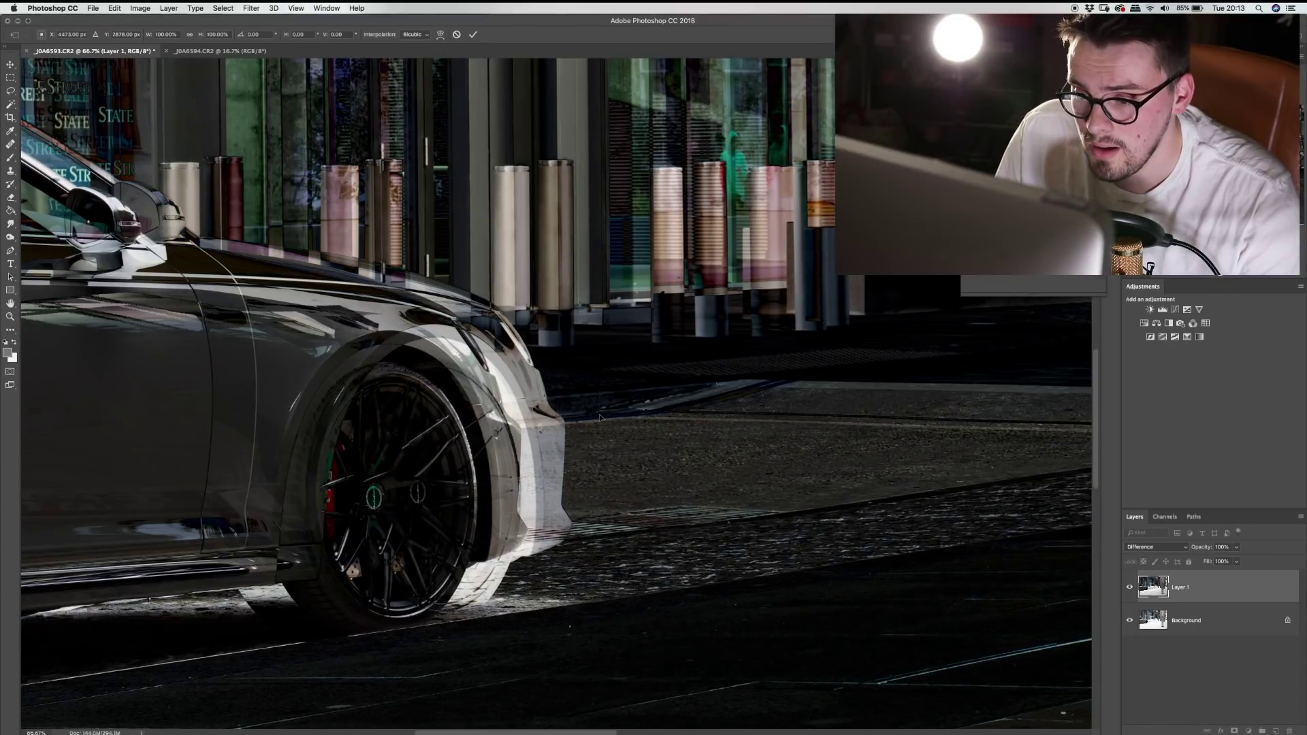
pyautogui.moveTo(633, 469); pyautogui.dragTo(590, 475)
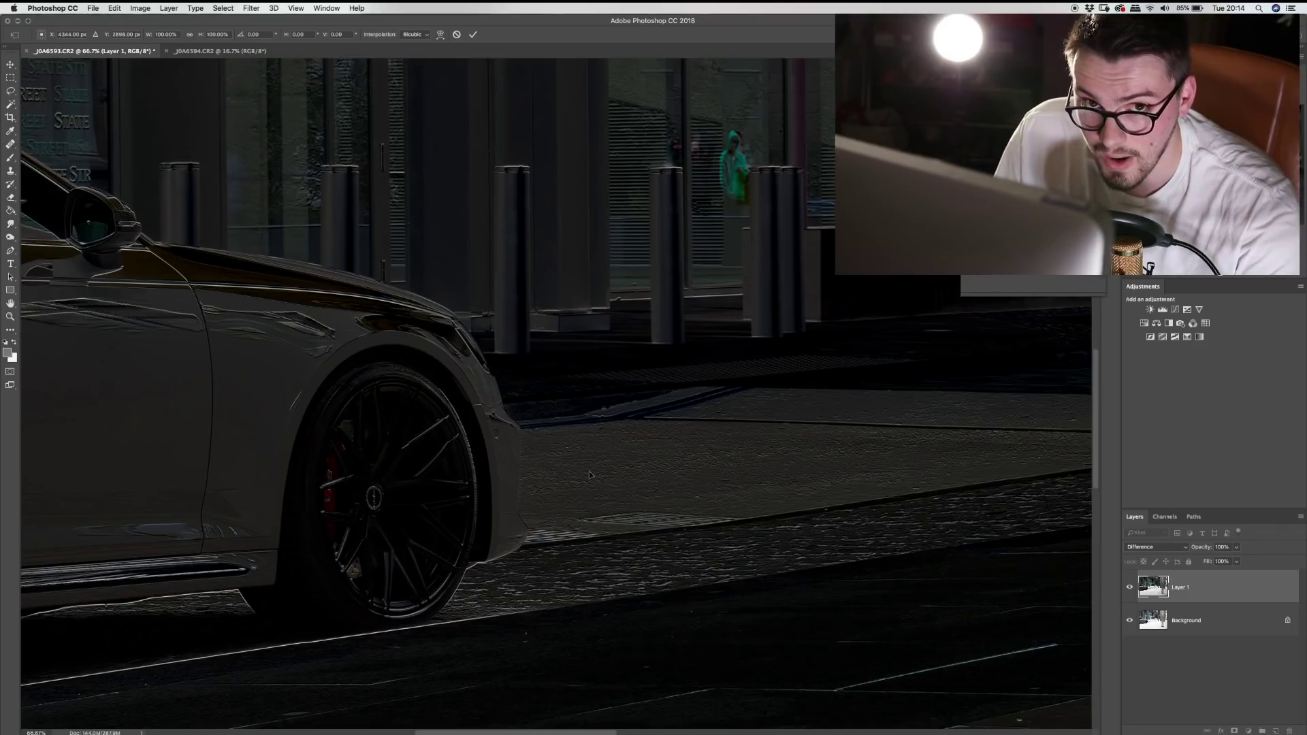
# Nudge Layer 1 to X 4344 px and Y 2894 px to align the front wheel and bollards with the Background layer
pyautogui.press('Left')
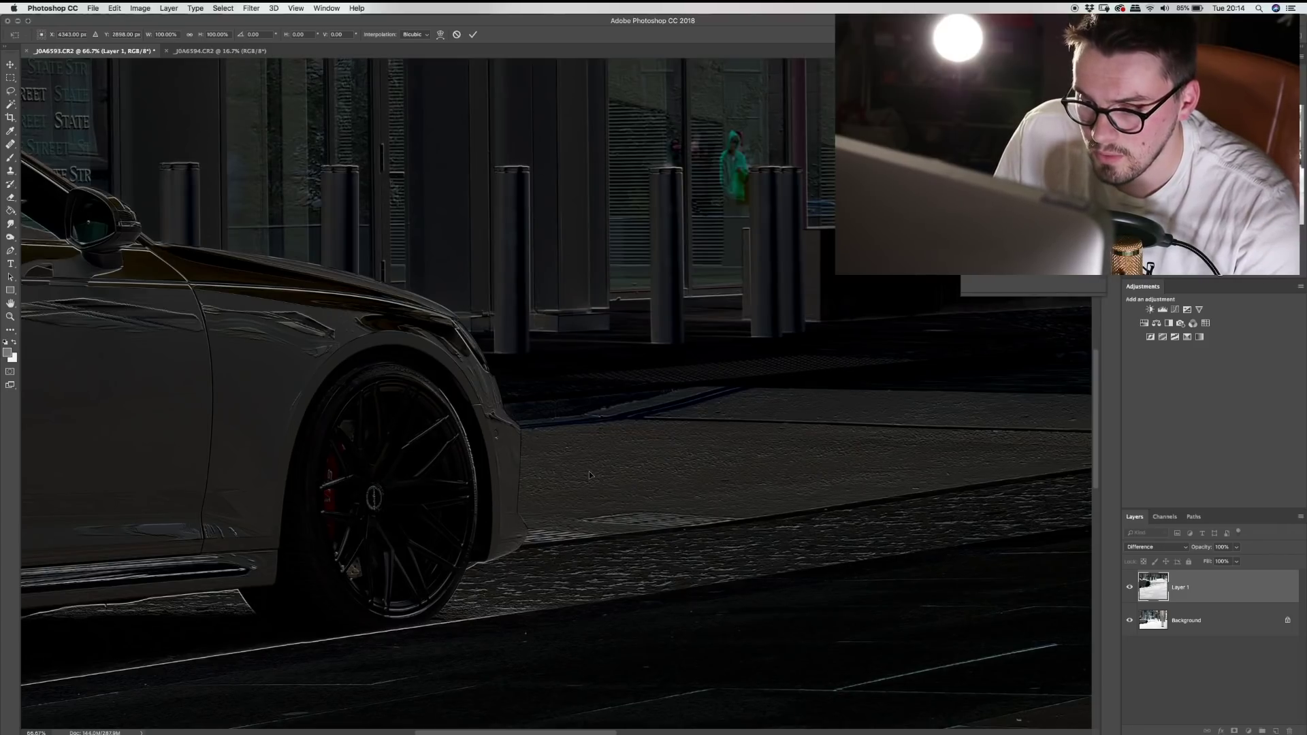
pyautogui.press('Down')
pyautogui.press('Down')
pyautogui.press('Up')
pyautogui.press('Up')
pyautogui.press('Up')
pyautogui.press('Up')
pyautogui.press('Up')
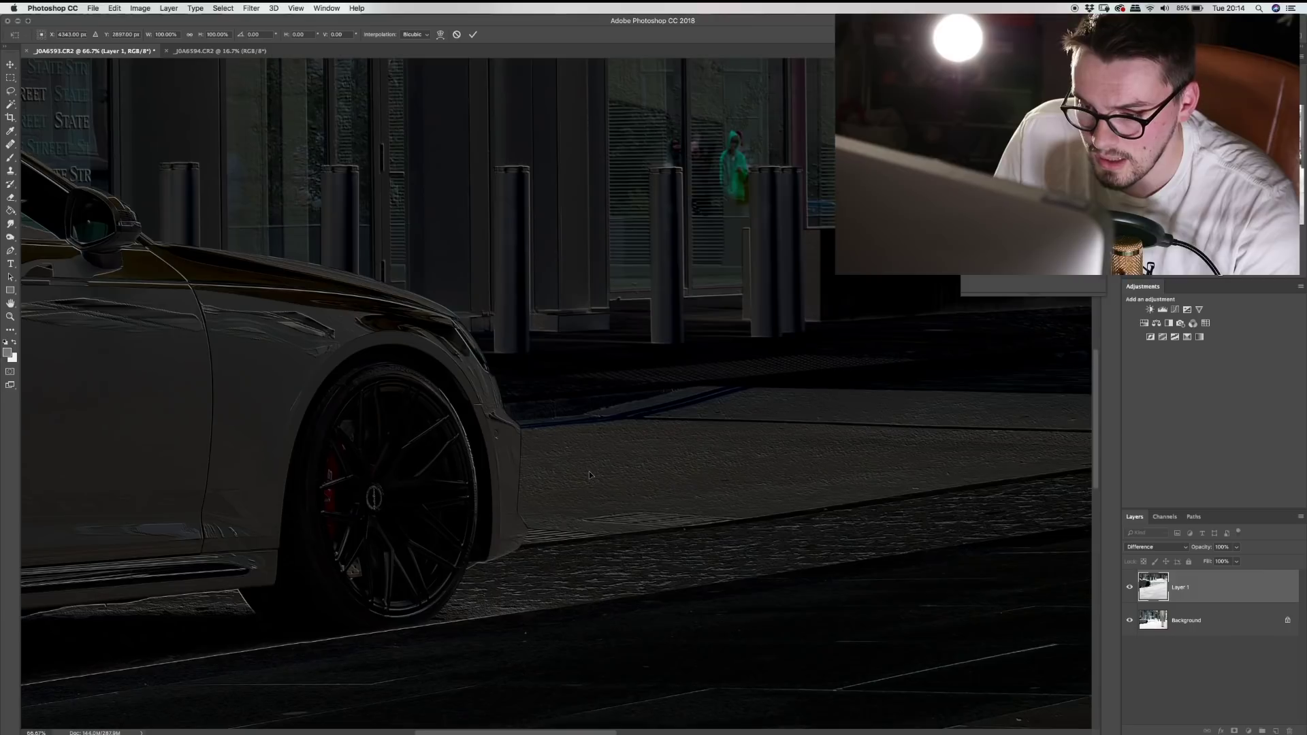
pyautogui.press('Up')
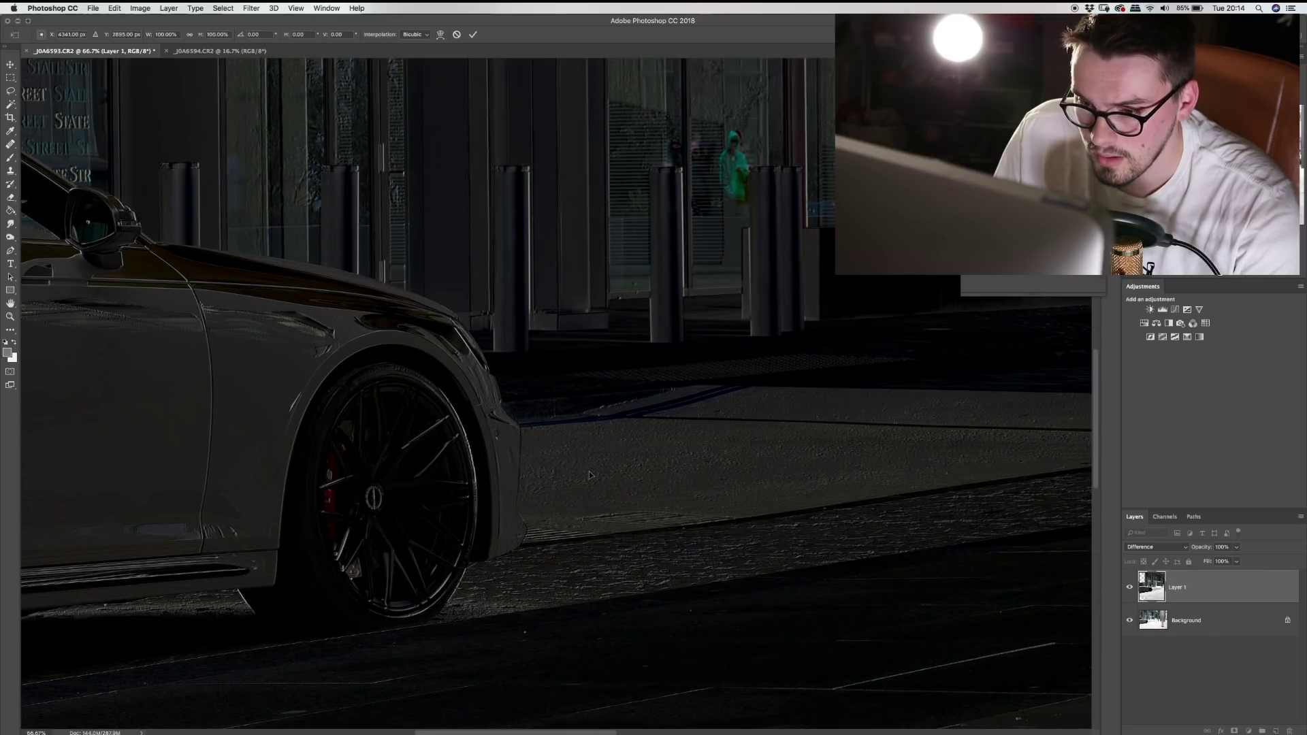
pyautogui.press('Right')
pyautogui.press('Right')
pyautogui.press('Right')
pyautogui.press('Right')
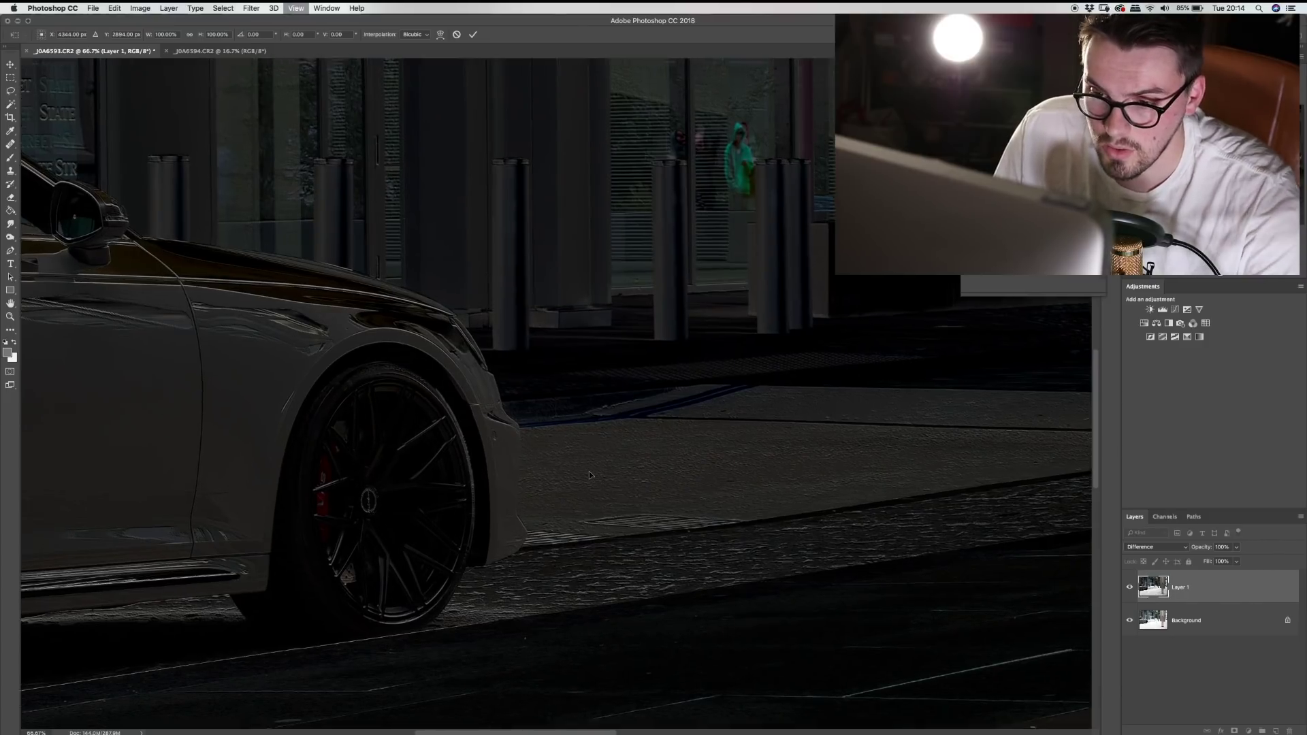
# Fine-tune the vertical position of Layer 1 to Y 2896 px, checking the edges around the car's mirror and door at 200%
pyautogui.press('super+1')
pyautogui.press('super+equal')
pyautogui.scroll(3, 612, 496)
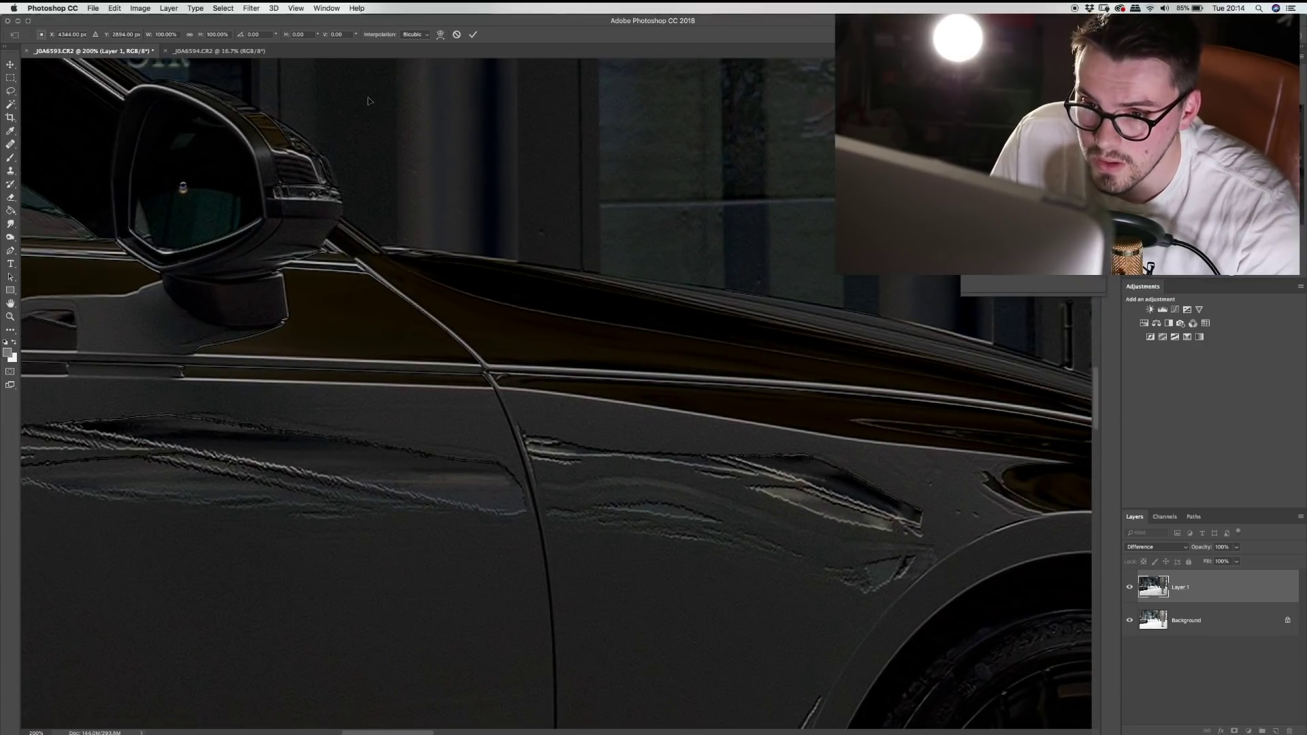
pyautogui.press('Down')
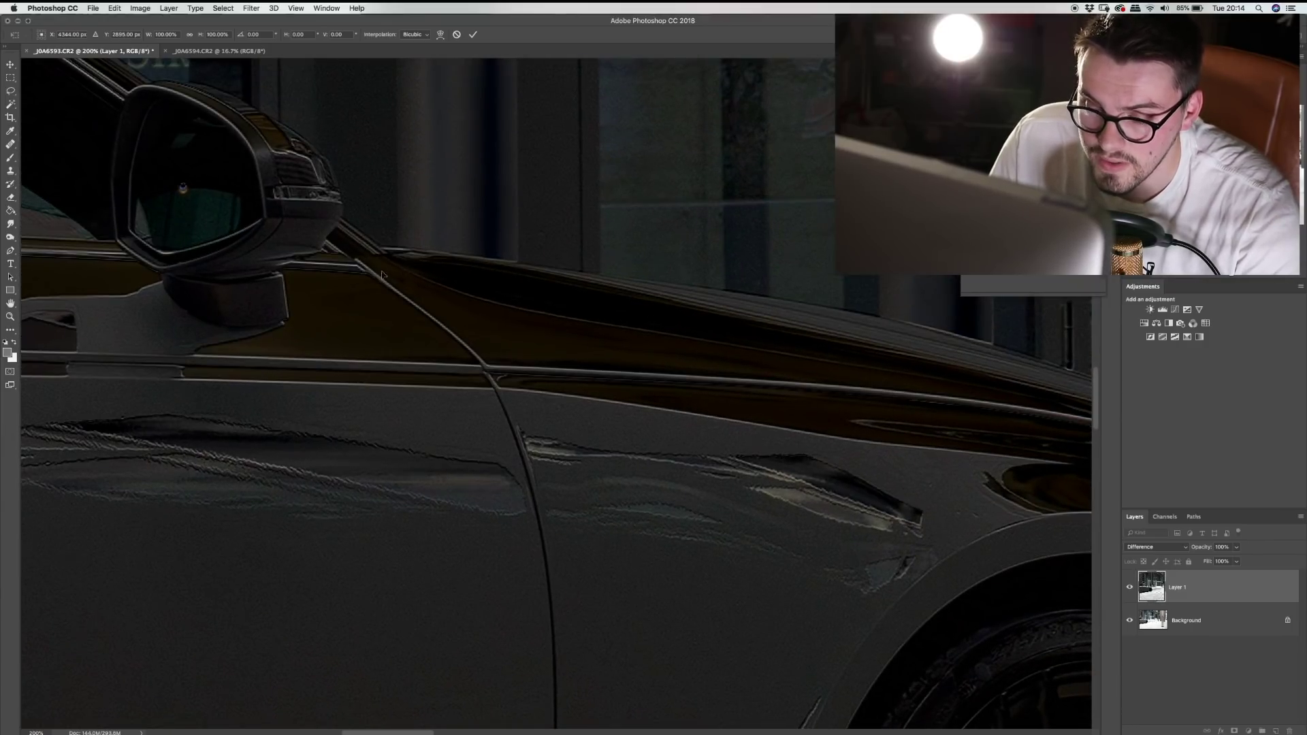
pyautogui.press('Down')
pyautogui.press('Down')
pyautogui.press('Up')
pyautogui.press('Up')
pyautogui.press('Down')
# Apply the transform and set the blend mode of Layer 1 to Normal
pyautogui.press('super+0')
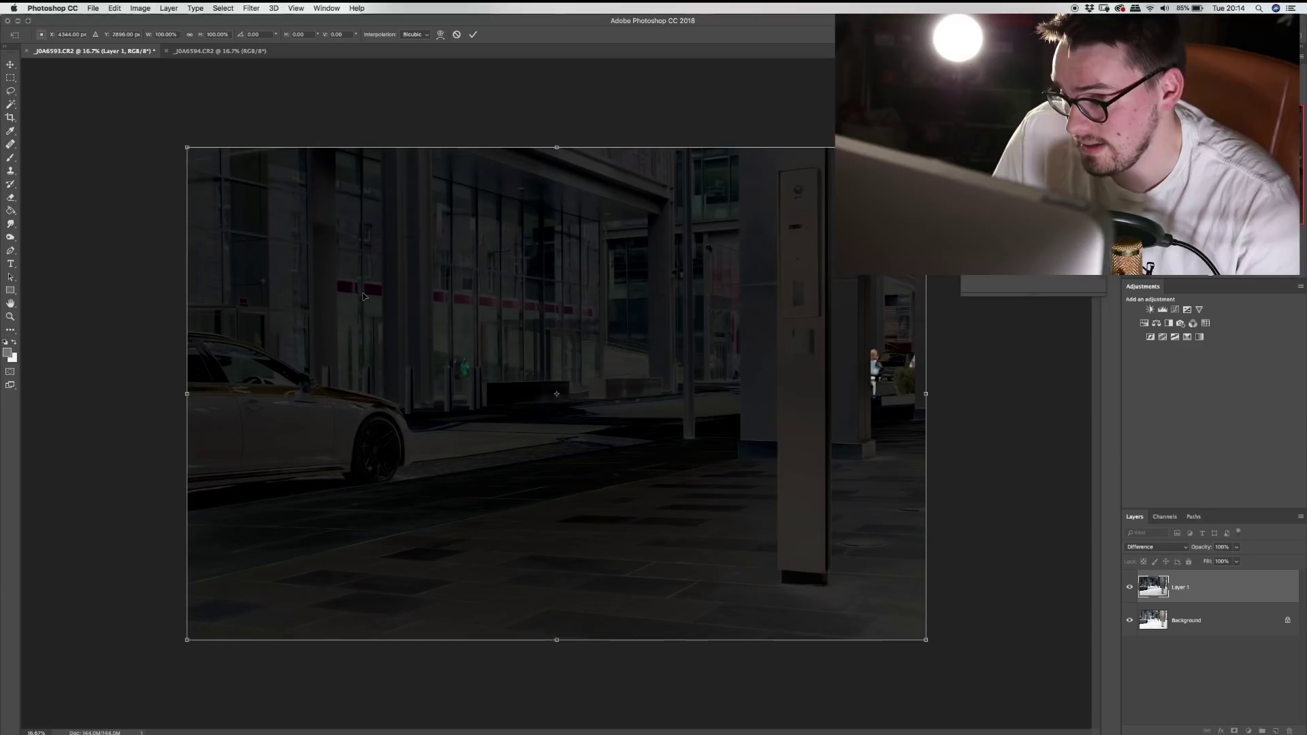
pyautogui.press('Return')
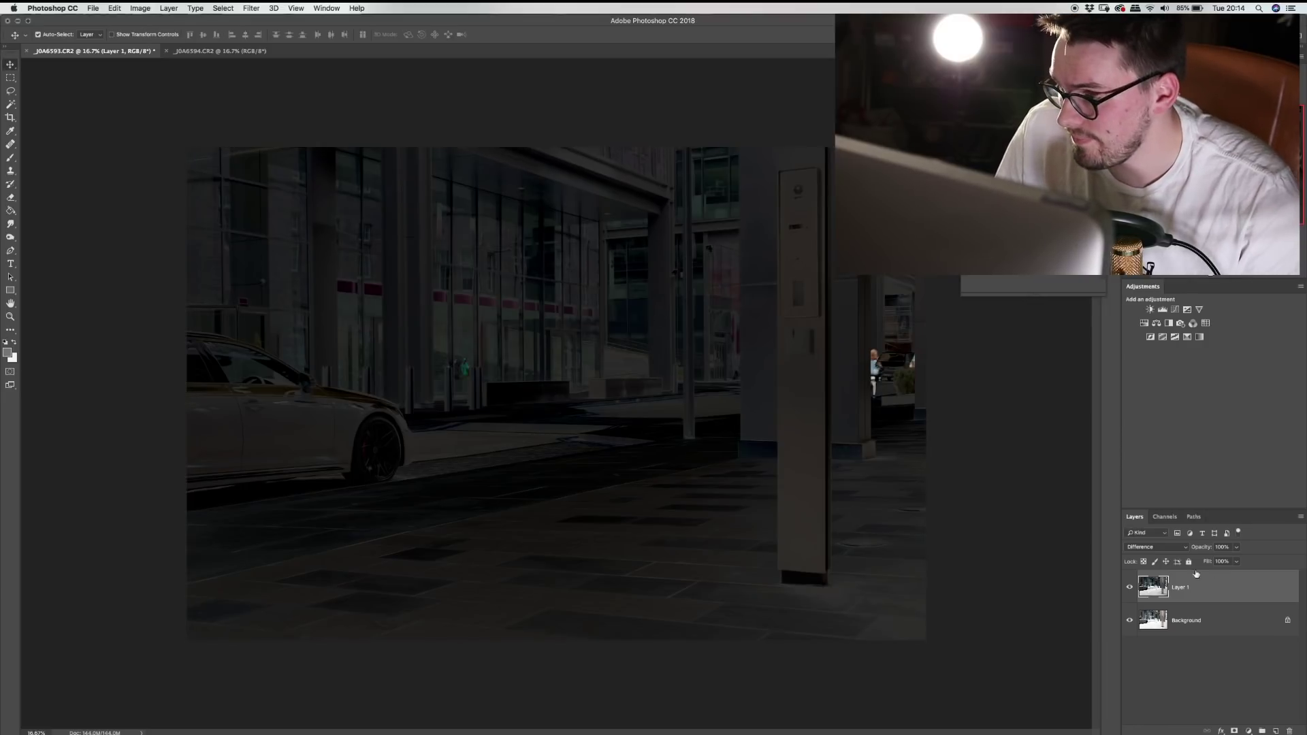
pyautogui.click(1155, 549)
pyautogui.click(1154, 377)
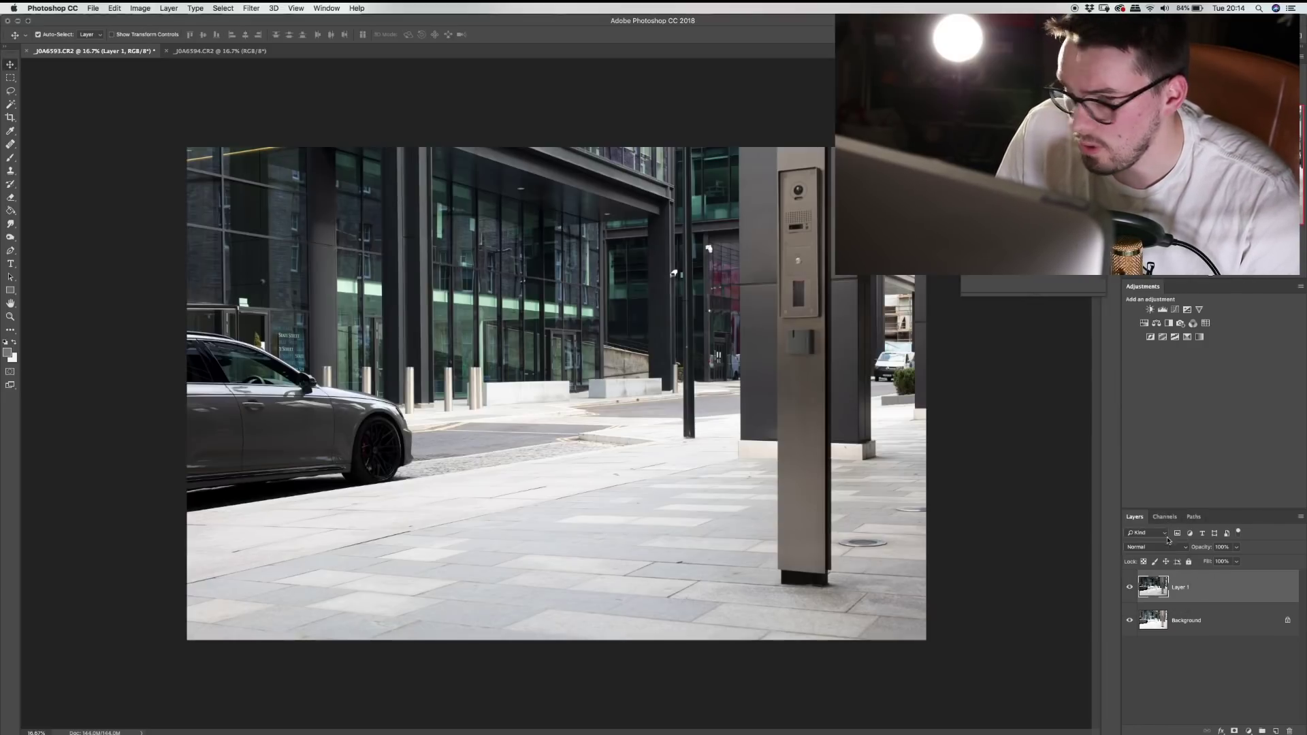